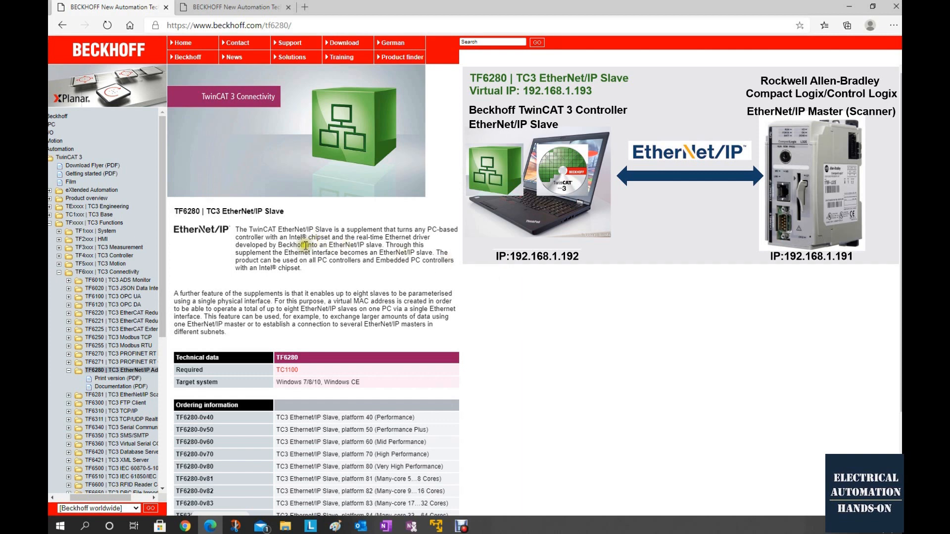
Open the TF6280 Documentation (PDF) and scroll to its table of contents.
{"action": "left_click_drag", "start_coordinate": [278, 230], "coordinate": [331, 231]}
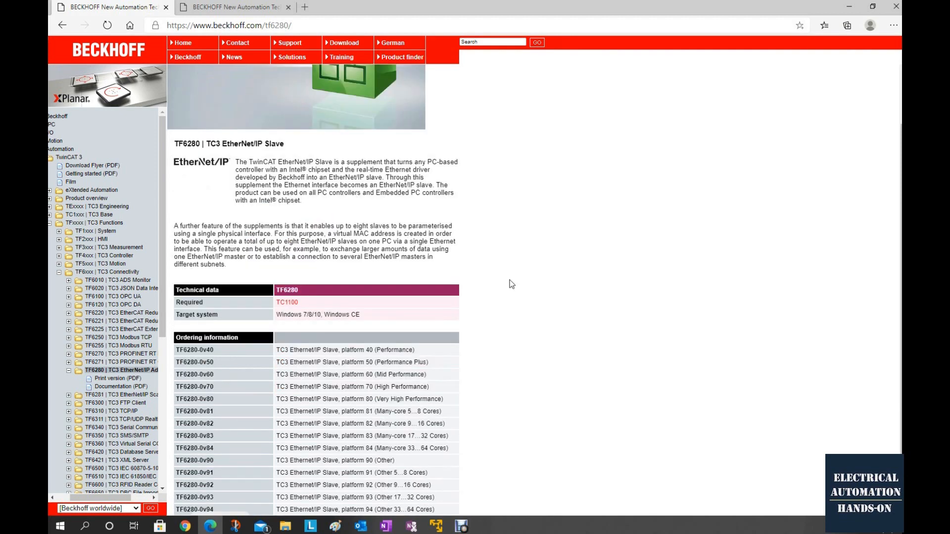
{"action": "scroll", "coordinate": [292, 333], "scroll_direction": "up", "scroll_amount": 1}
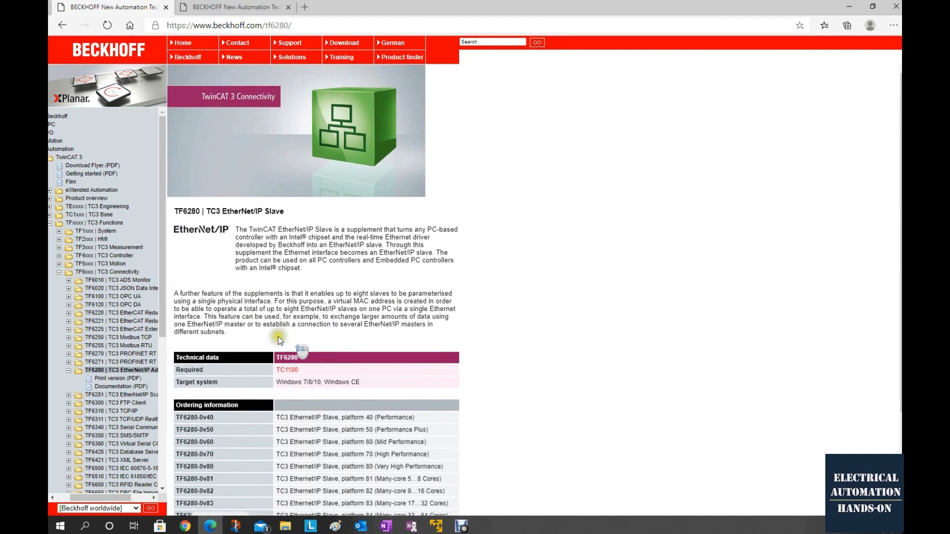
{"action": "left_click", "coordinate": [133, 386]}
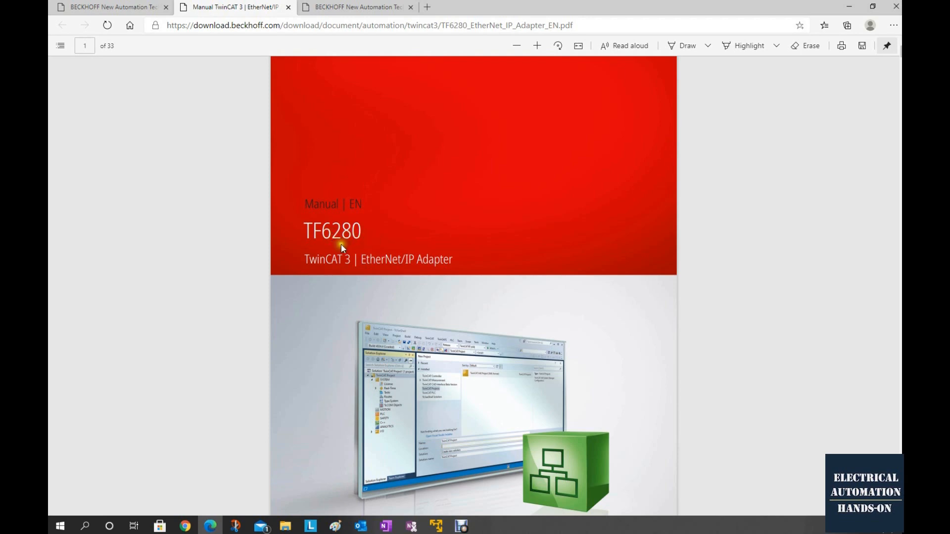
{"action": "scroll", "coordinate": [486, 265], "scroll_direction": "down", "scroll_amount": 3}
{"action": "scroll", "coordinate": [528, 434], "scroll_direction": "down", "scroll_amount": 15}
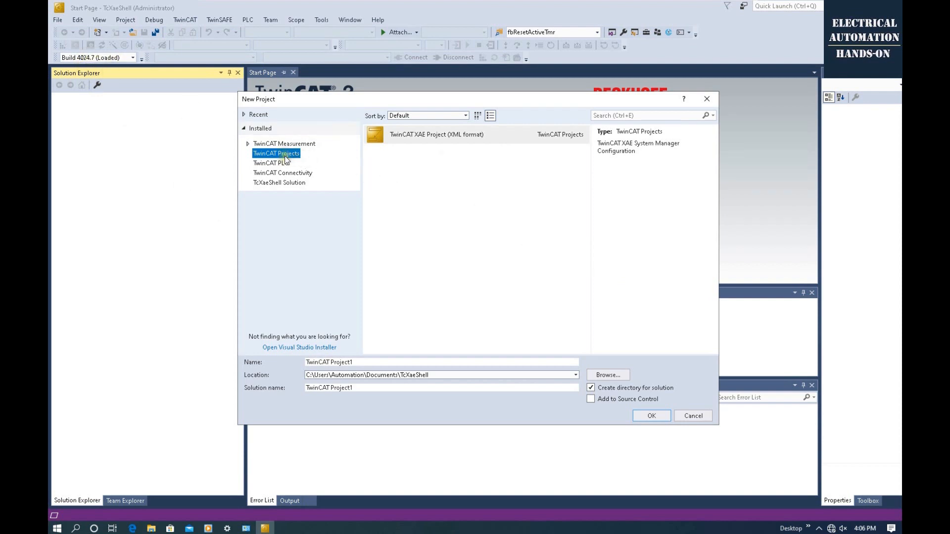
Create a new TwinCAT XAE Project named 'TwinCAT PRJETH'.
{"action": "left_click", "coordinate": [365, 362]}
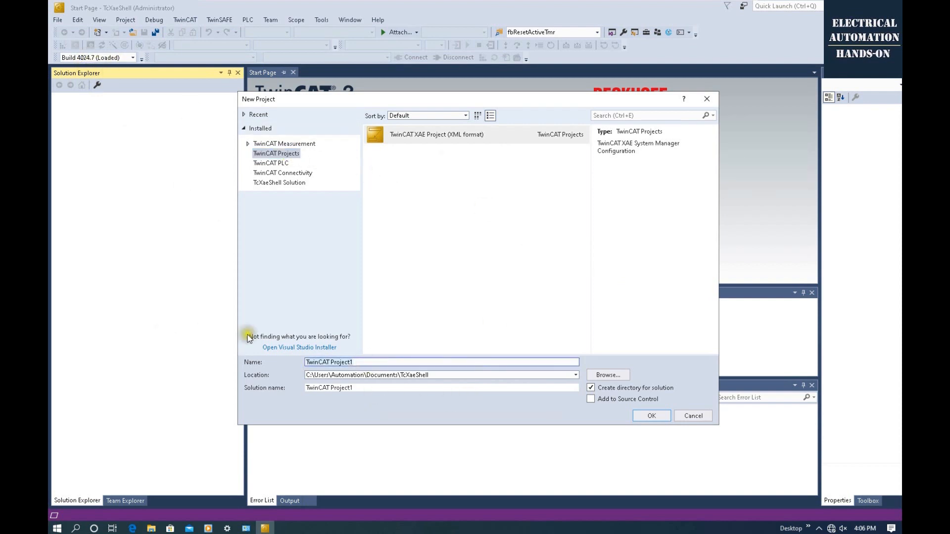
{"action": "key", "text": "BackSpace"}
{"action": "key", "text": "BackSpace"}
{"action": "key", "text": "BackSpace"}
{"action": "key", "text": "BackSpace"}
{"action": "key", "text": "BackSpace"}
{"action": "key", "text": "BackSpace"}
{"action": "key", "text": "BackSpace"}
{"action": "type", "text": "RJETH"}
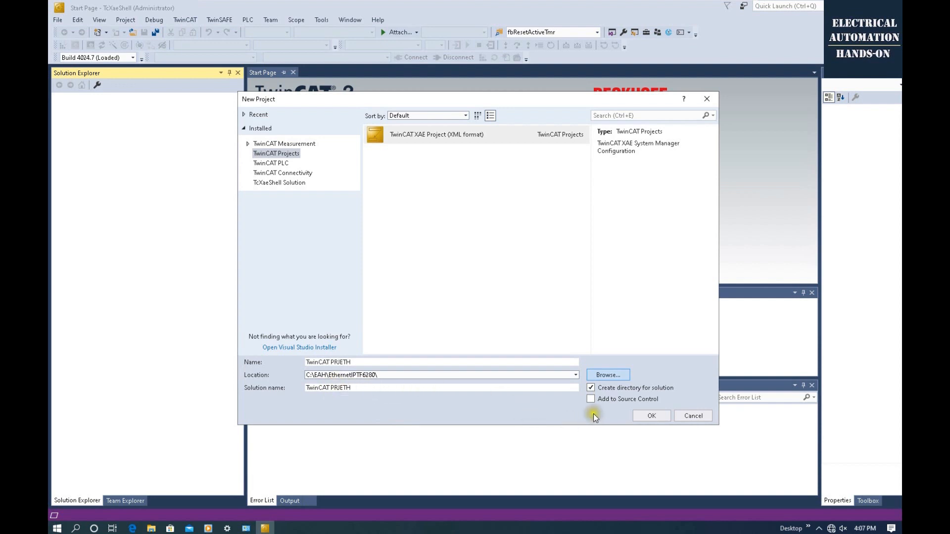
{"action": "left_click", "coordinate": [415, 140]}
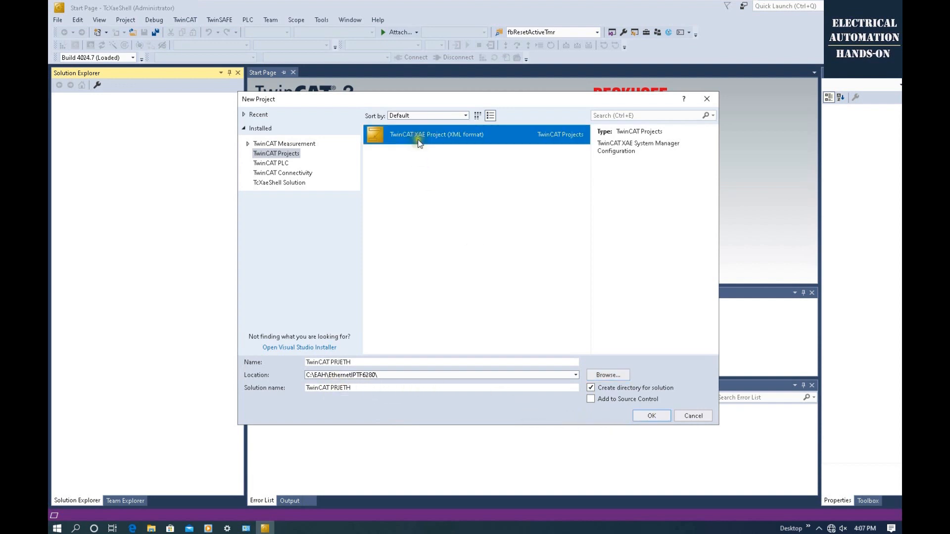
{"action": "left_click", "coordinate": [648, 416]}
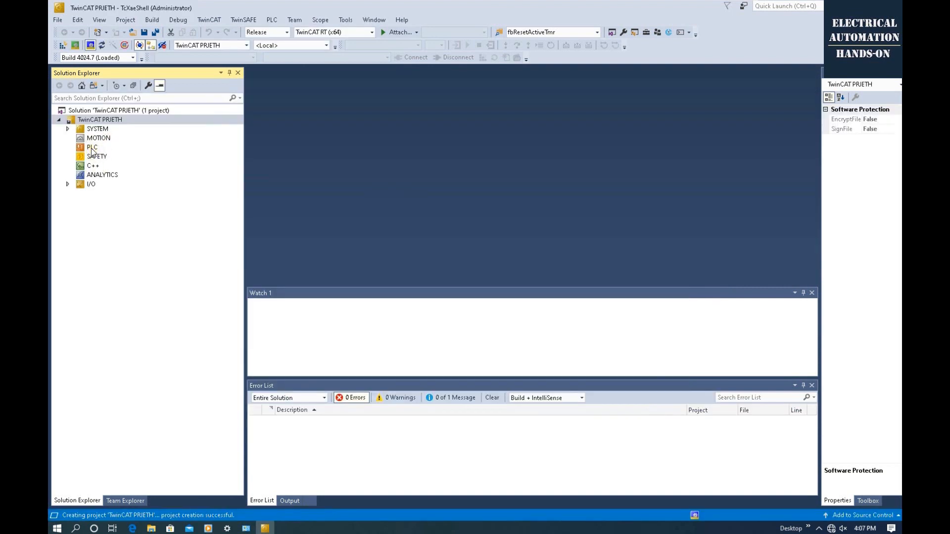
Add a Standard PLC Project named 'PLCETHSlave' under the PLC node.
{"action": "left_click", "coordinate": [92, 148]}
{"action": "right_click", "coordinate": [92, 149]}
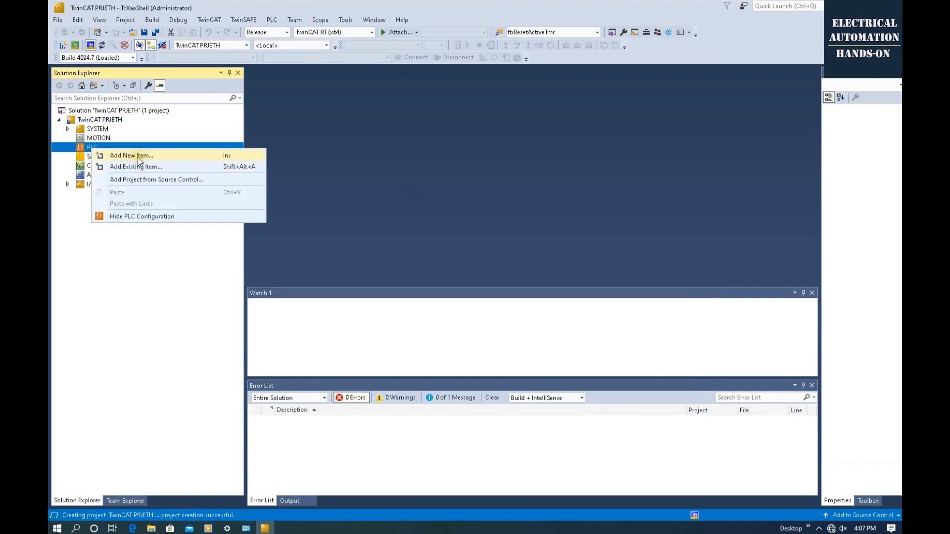
{"action": "left_click", "coordinate": [134, 155]}
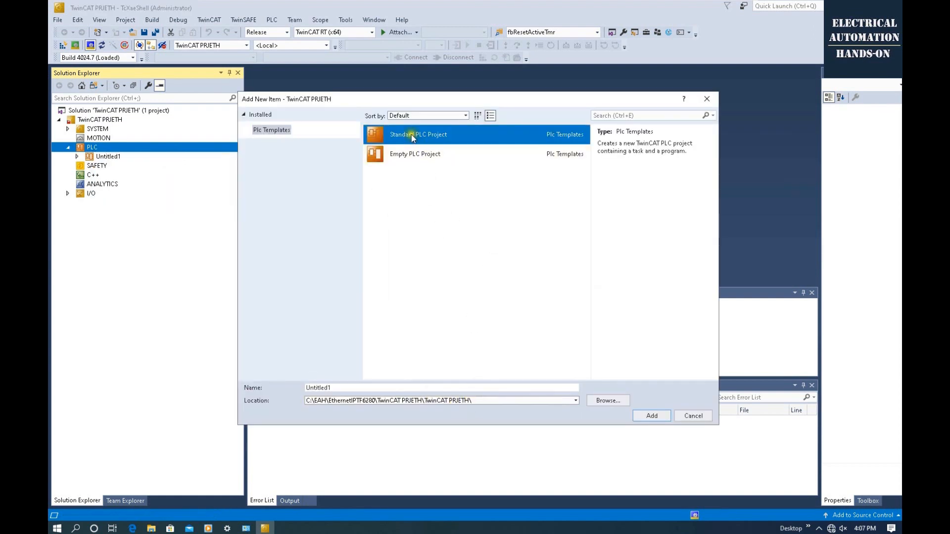
{"action": "double_click", "coordinate": [324, 387]}
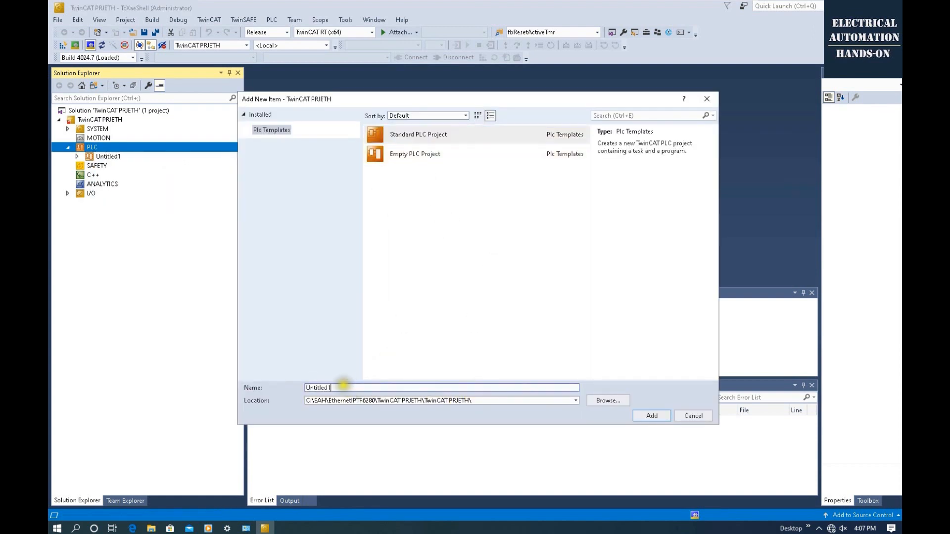
{"action": "type", "text": "p"}
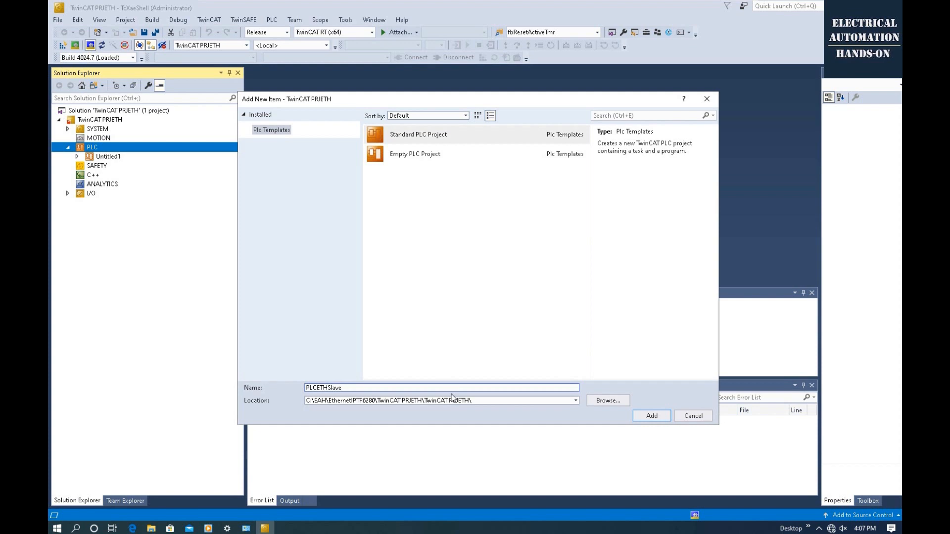
{"action": "left_click", "coordinate": [660, 419]}
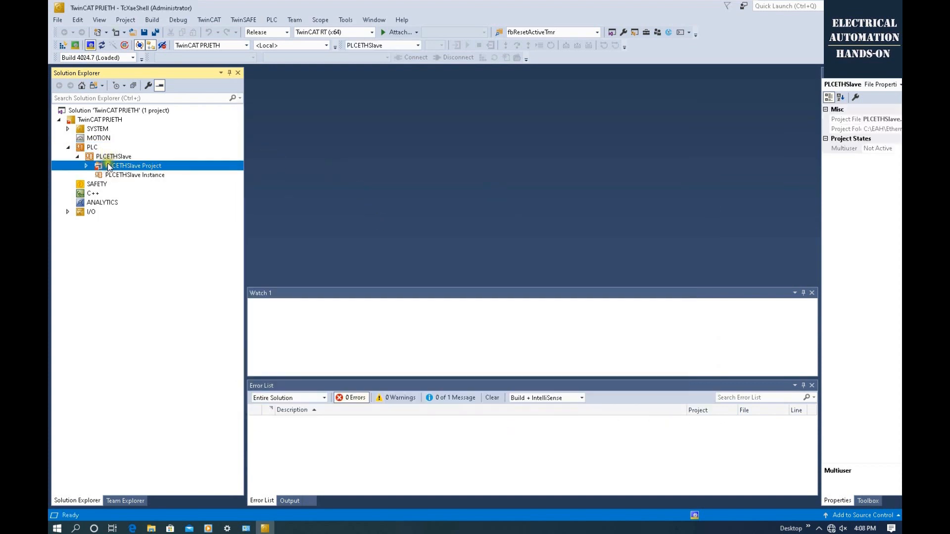
Expand the PLC project and I/O node, and start adding a device under Devices.
{"action": "left_click", "coordinate": [86, 165]}
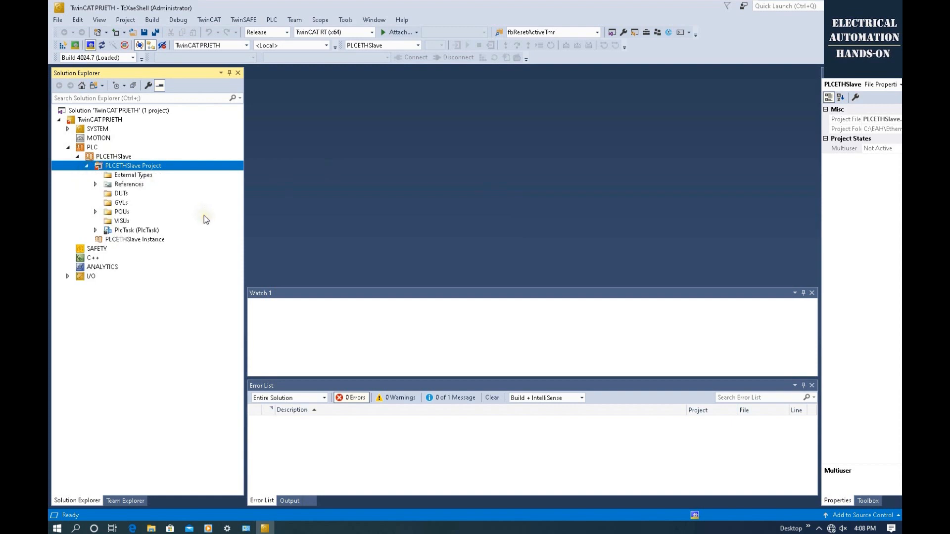
{"action": "left_click", "coordinate": [68, 276]}
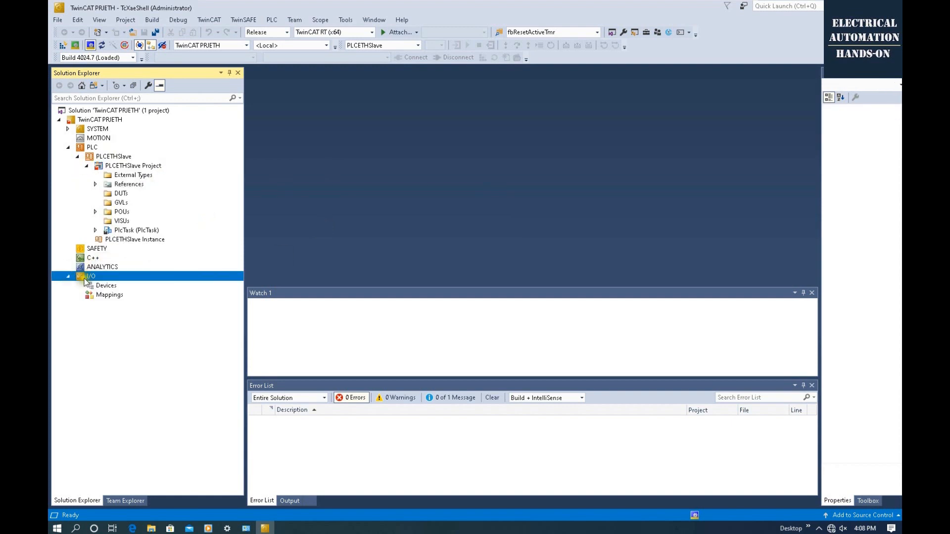
{"action": "left_click", "coordinate": [113, 287]}
{"action": "right_click", "coordinate": [114, 290]}
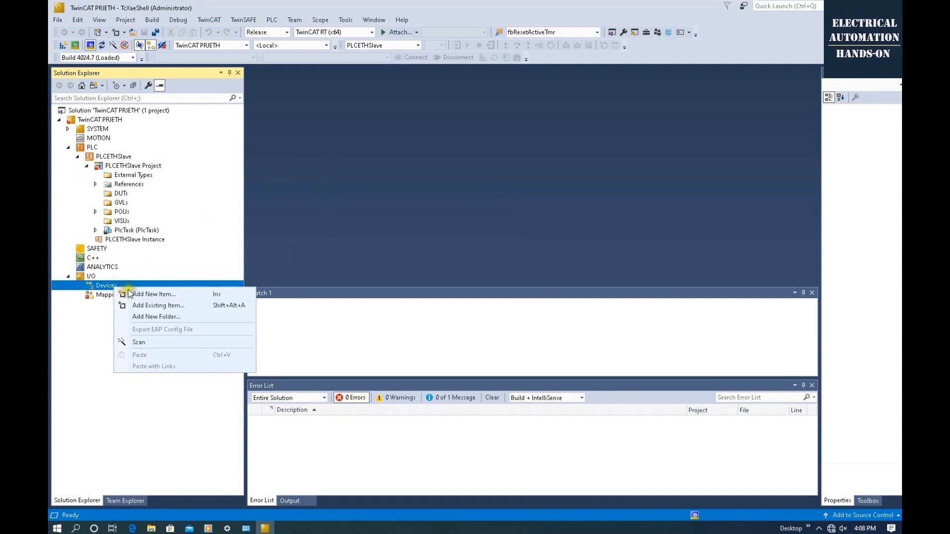
{"action": "left_click", "coordinate": [151, 295]}
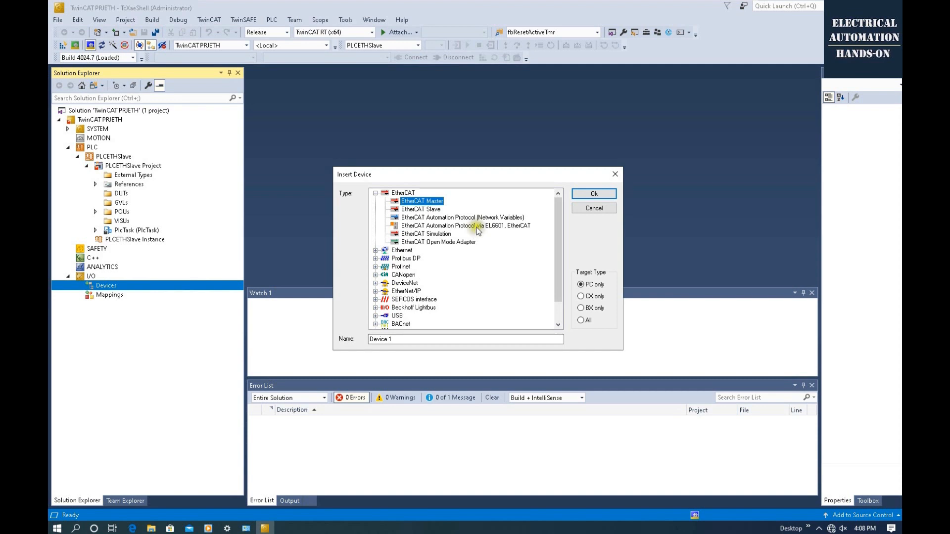
Insert an EtherNet/IP Adapter (Slave) device and expand the new Device 1.
{"action": "left_click", "coordinate": [375, 291]}
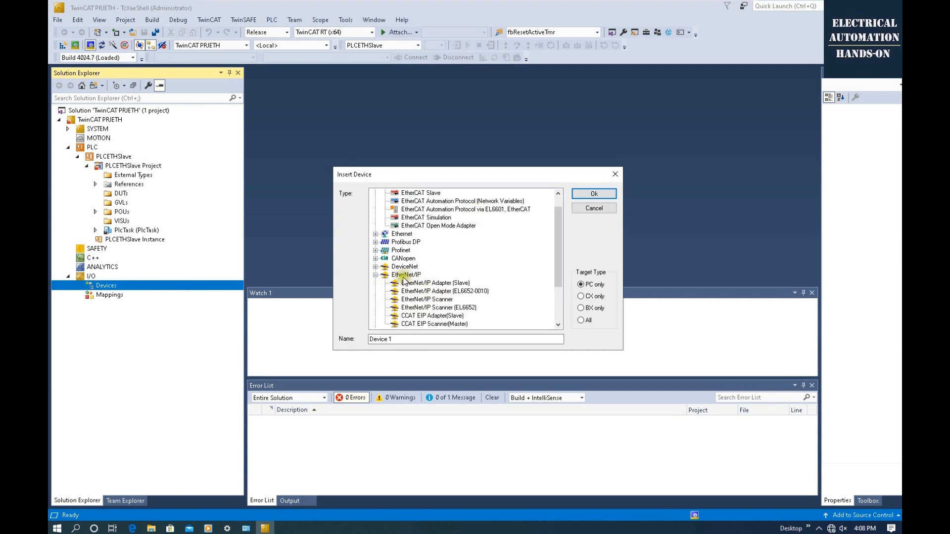
{"action": "left_click", "coordinate": [403, 276]}
{"action": "scroll", "coordinate": [467, 294], "scroll_direction": "down", "scroll_amount": 1}
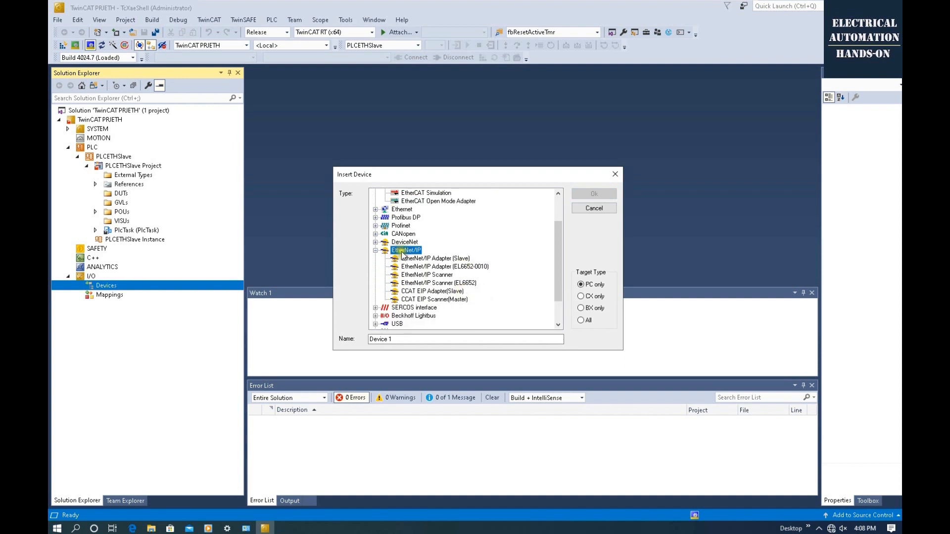
{"action": "left_click", "coordinate": [475, 268]}
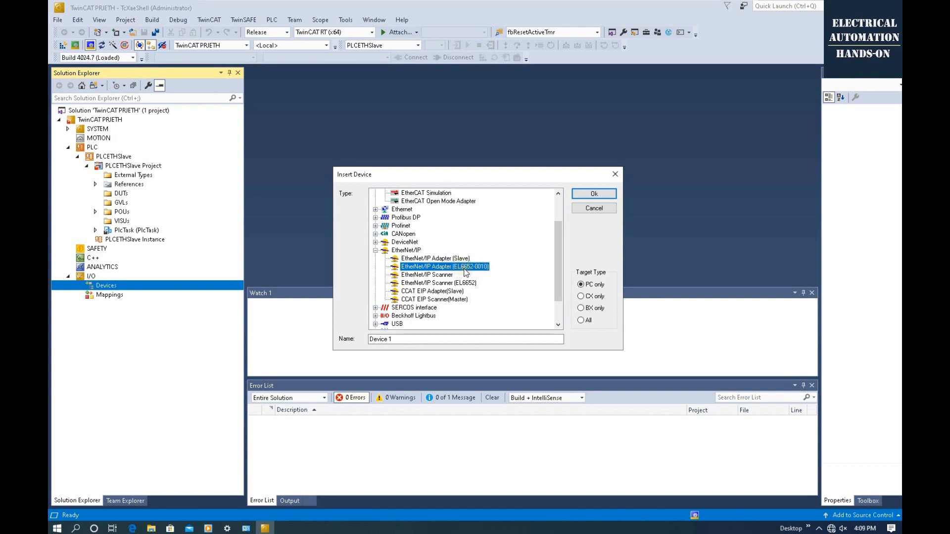
{"action": "left_click", "coordinate": [438, 259]}
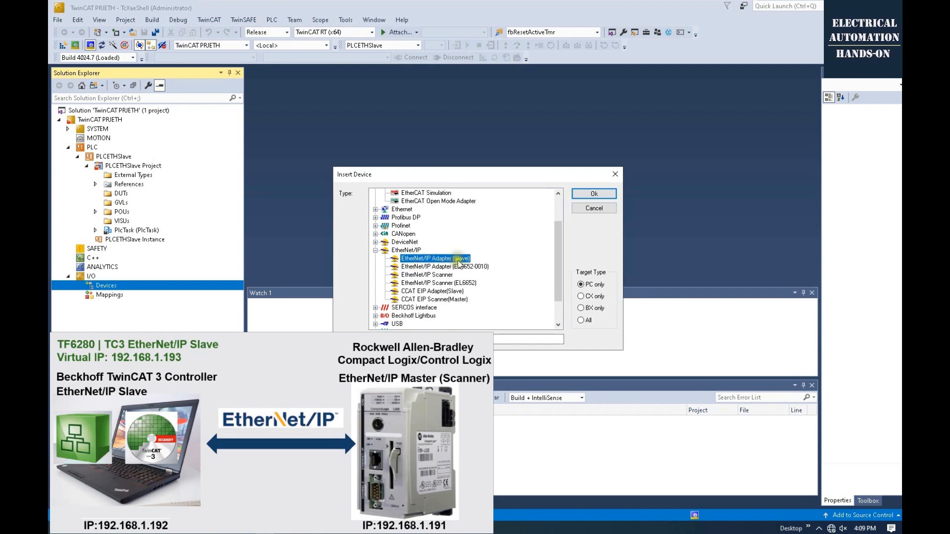
{"action": "left_click", "coordinate": [597, 196]}
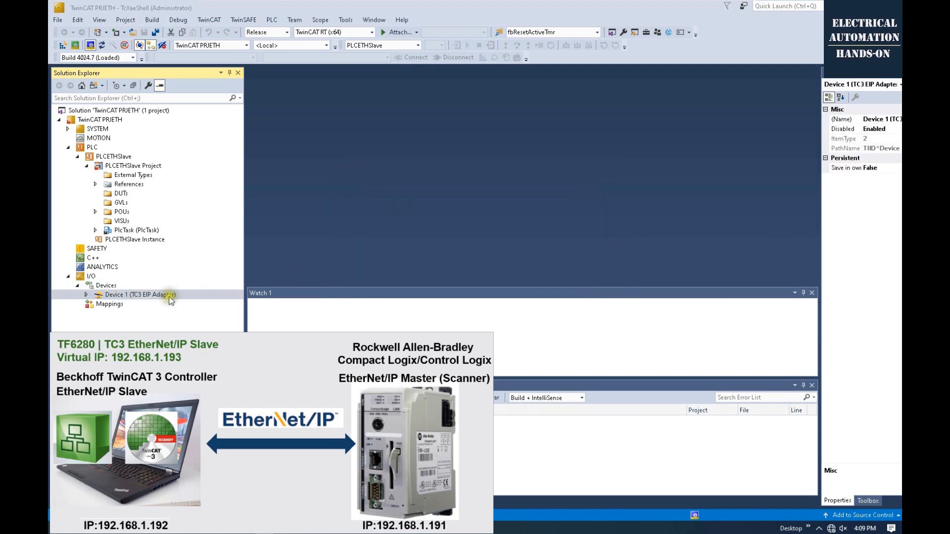
{"action": "left_click", "coordinate": [169, 296]}
{"action": "left_click", "coordinate": [87, 295]}
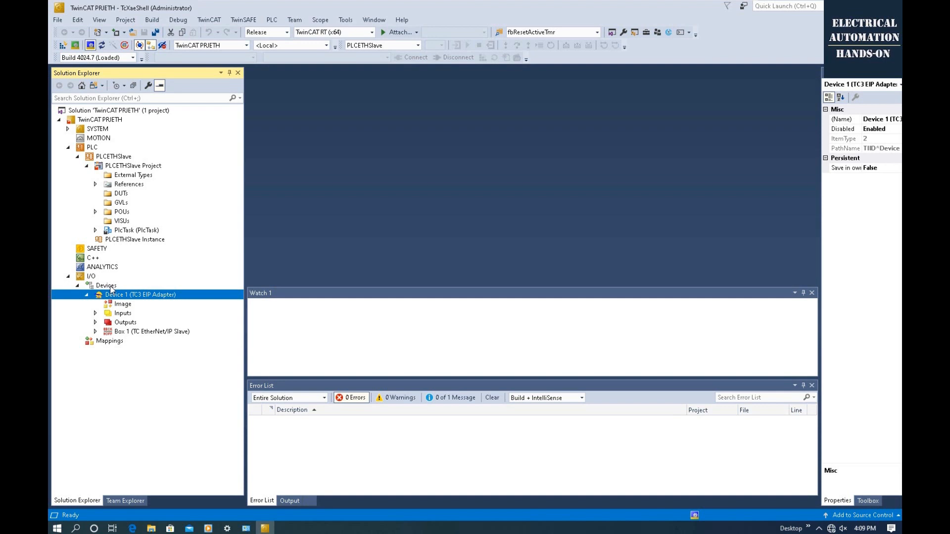
Add an EtherCAT Master device (Device 2) under I/O Devices.
{"action": "right_click", "coordinate": [106, 286]}
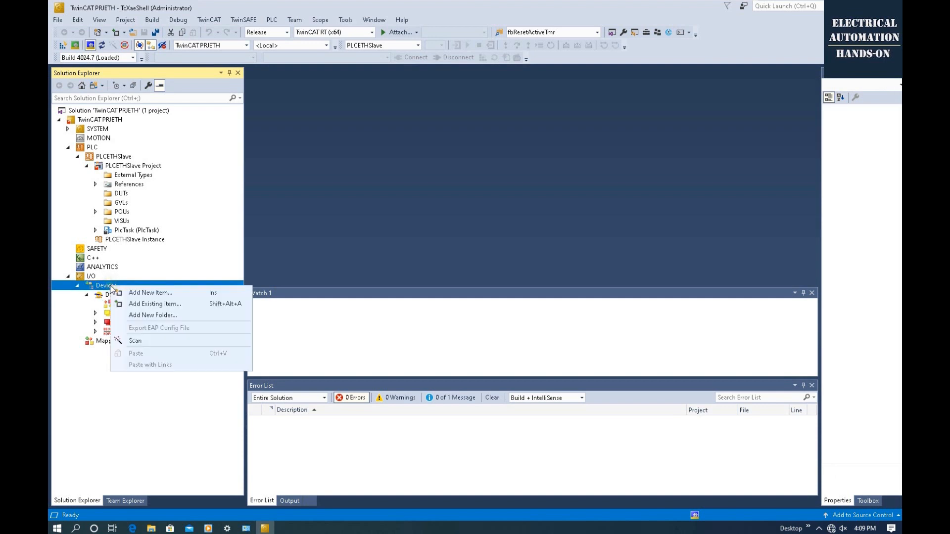
{"action": "left_click", "coordinate": [139, 293]}
{"action": "scroll", "coordinate": [431, 247], "scroll_direction": "up", "scroll_amount": 4}
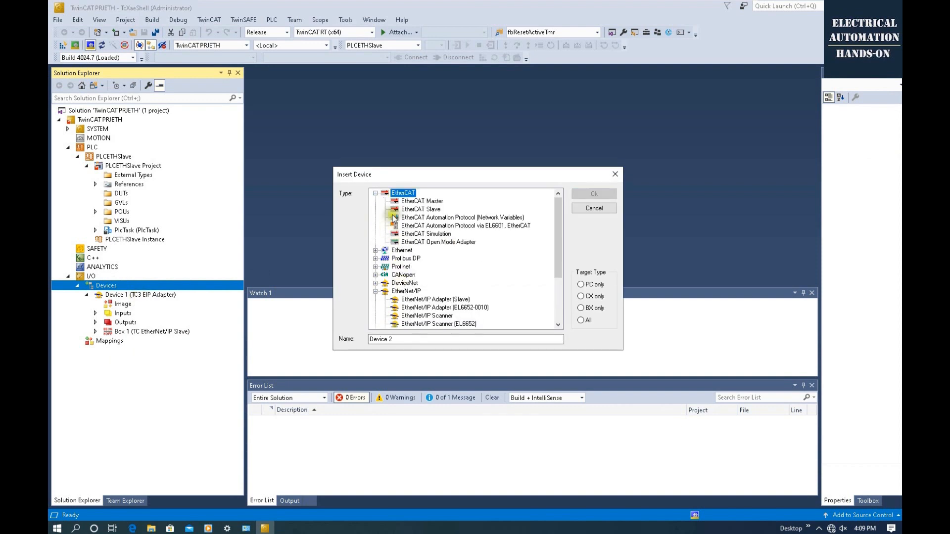
{"action": "left_click", "coordinate": [404, 194]}
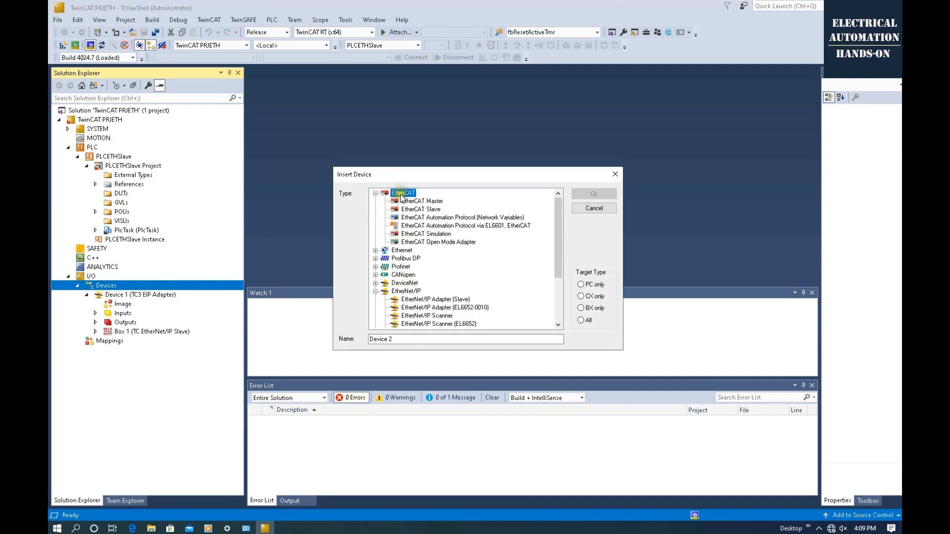
{"action": "left_click", "coordinate": [438, 203]}
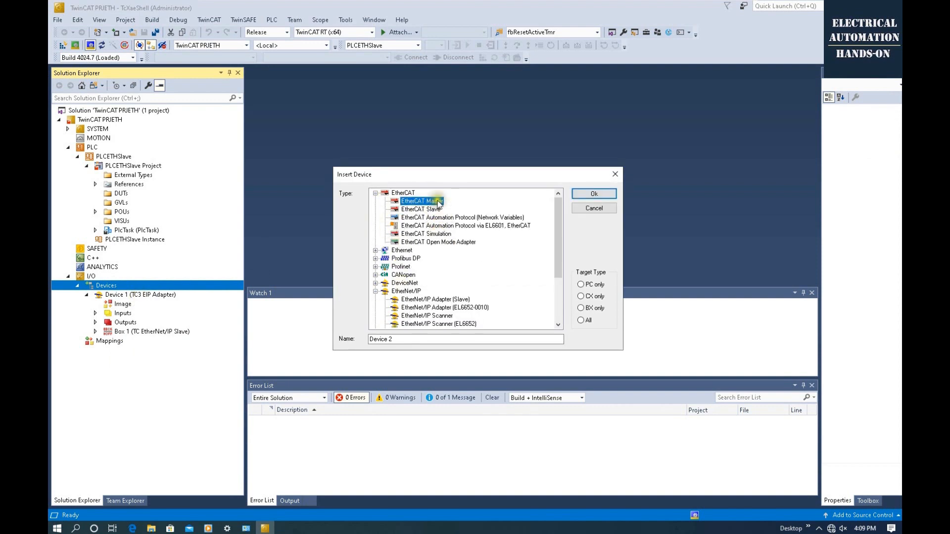
{"action": "left_click", "coordinate": [594, 193]}
{"action": "left_click", "coordinate": [569, 225]}
Add an EK1200 coupler (Term 2) under Device 2 (EtherCAT).
{"action": "double_click", "coordinate": [148, 342]}
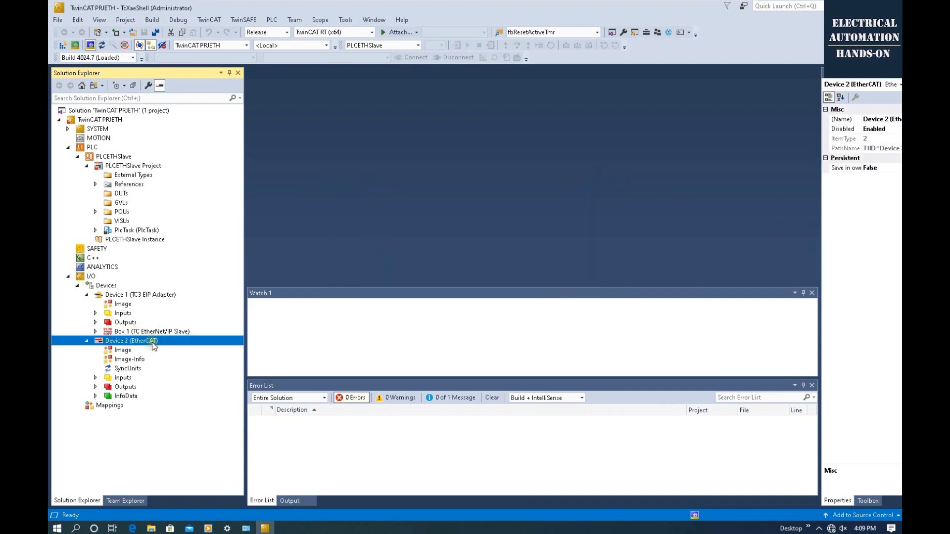
{"action": "right_click", "coordinate": [152, 342]}
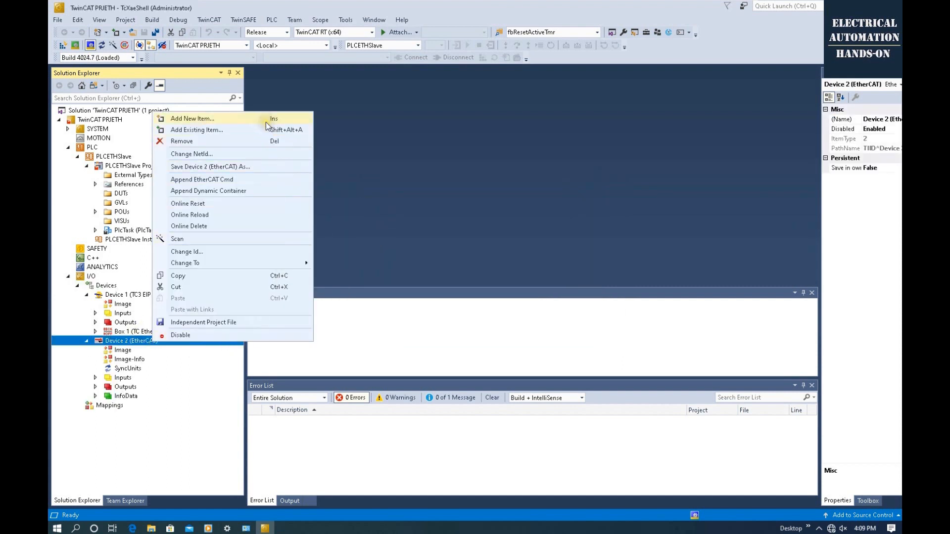
{"action": "left_click", "coordinate": [538, 217]}
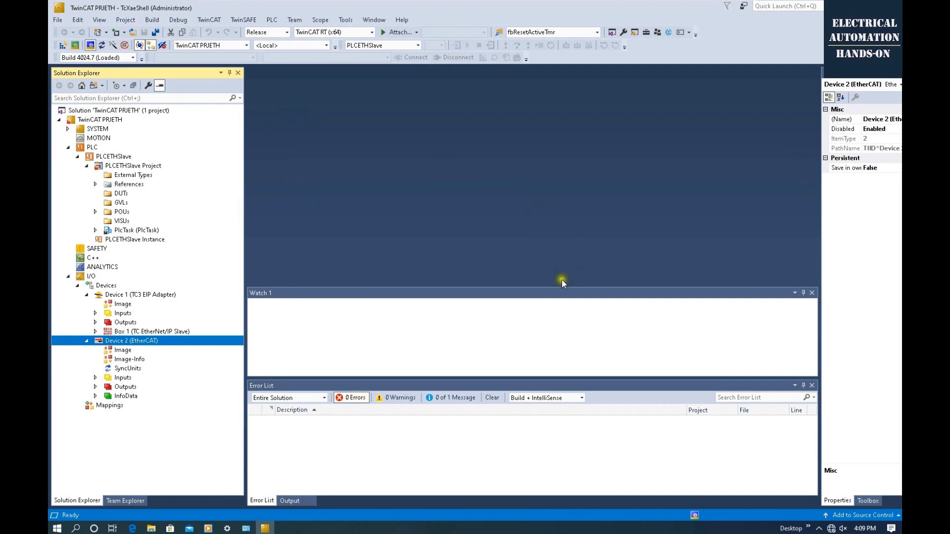
{"action": "left_click", "coordinate": [399, 277]}
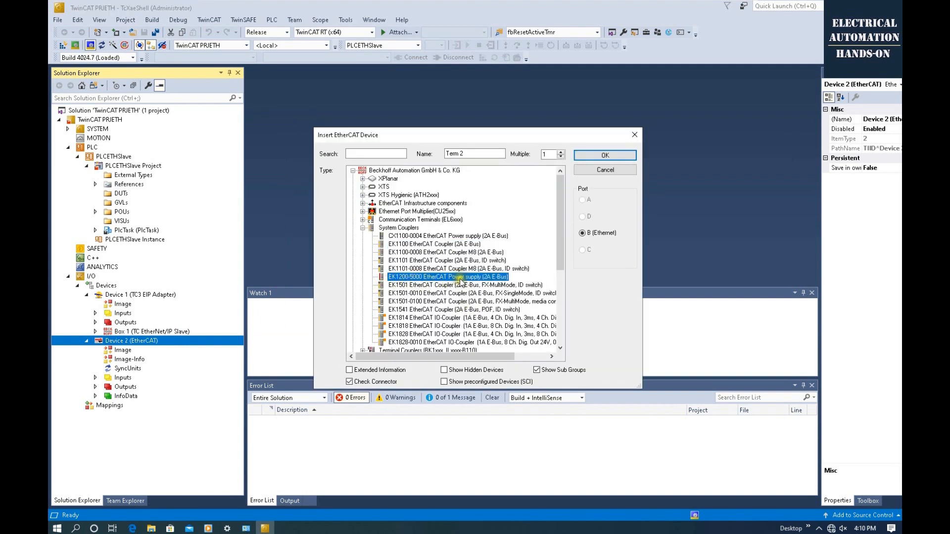
{"action": "left_click", "coordinate": [605, 154]}
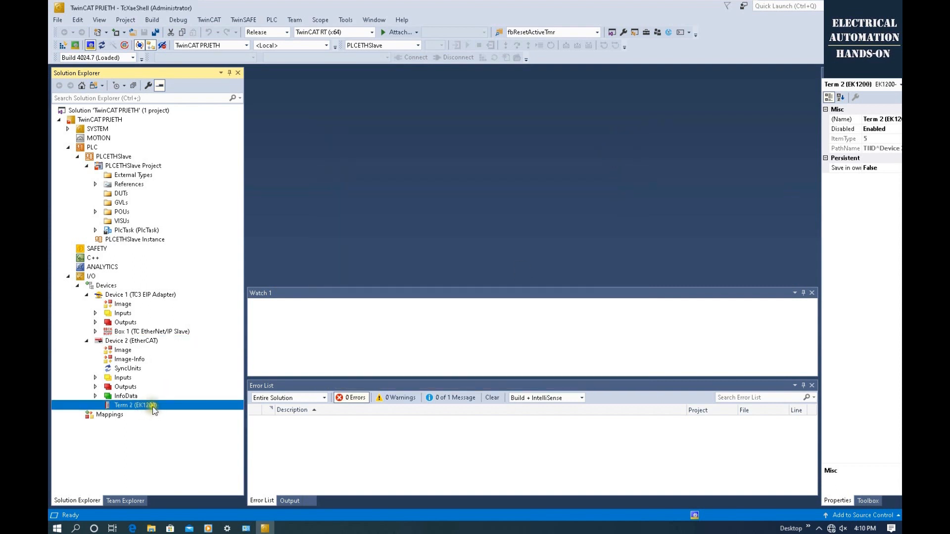
Add an EL1008 8-channel digital input terminal (Term 3) under Term 2.
{"action": "right_click", "coordinate": [152, 407]}
{"action": "left_click", "coordinate": [224, 238]}
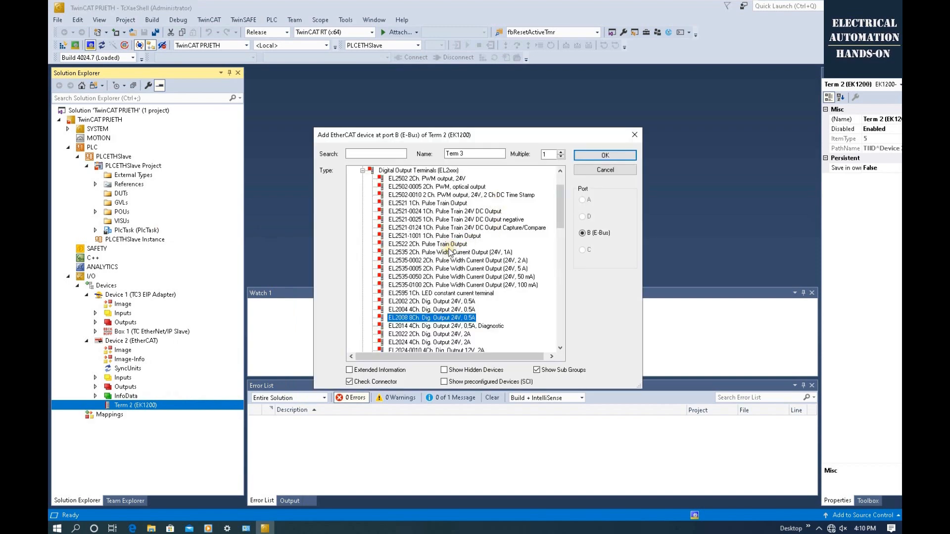
{"action": "scroll", "coordinate": [444, 247], "scroll_direction": "up", "scroll_amount": 2}
{"action": "left_click", "coordinate": [363, 203]}
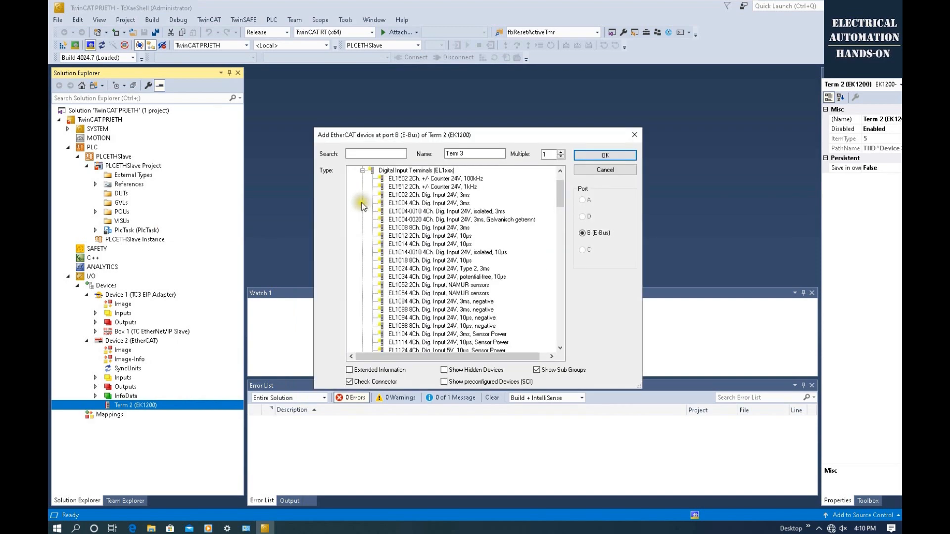
{"action": "left_click", "coordinate": [404, 228]}
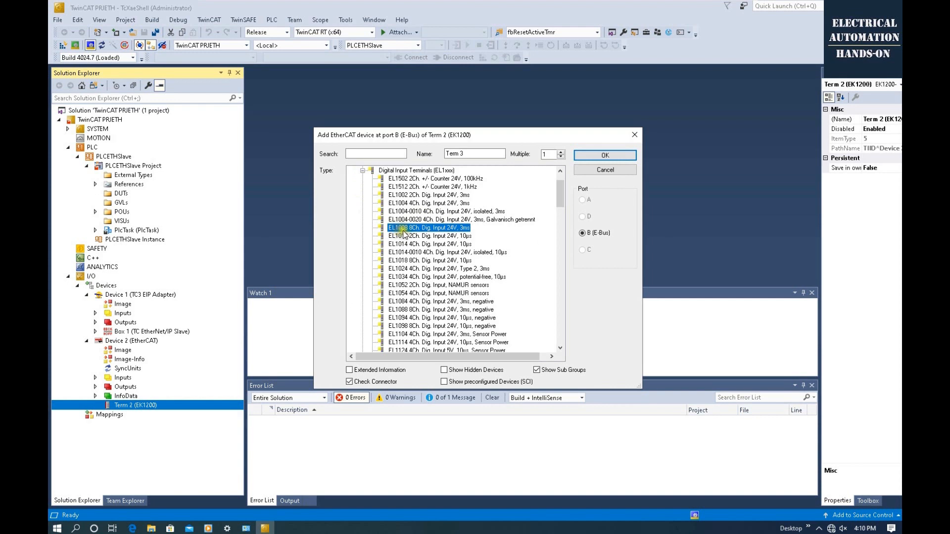
{"action": "left_click", "coordinate": [590, 154]}
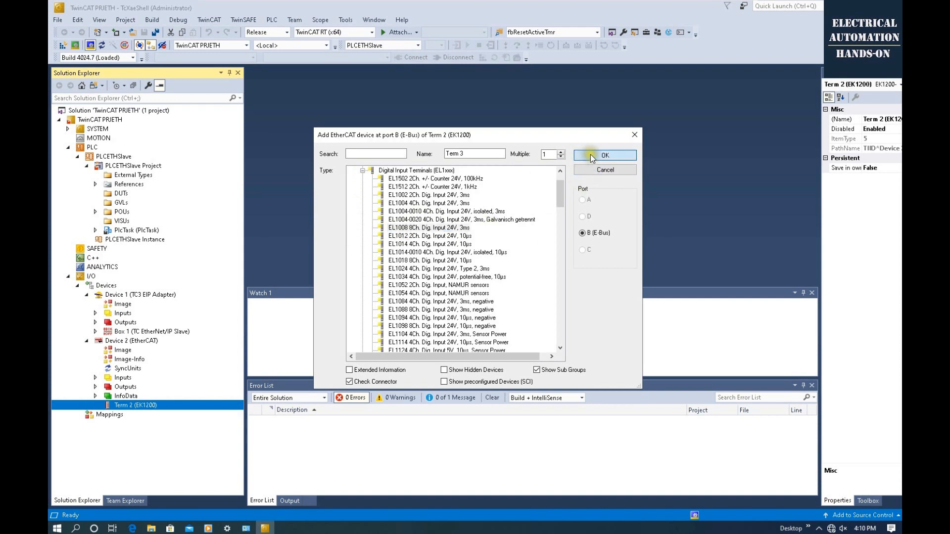
Add an EL2008 8-channel digital output terminal (Term 4) under Term 2, then collapse Device 2.
{"action": "right_click", "coordinate": [138, 407]}
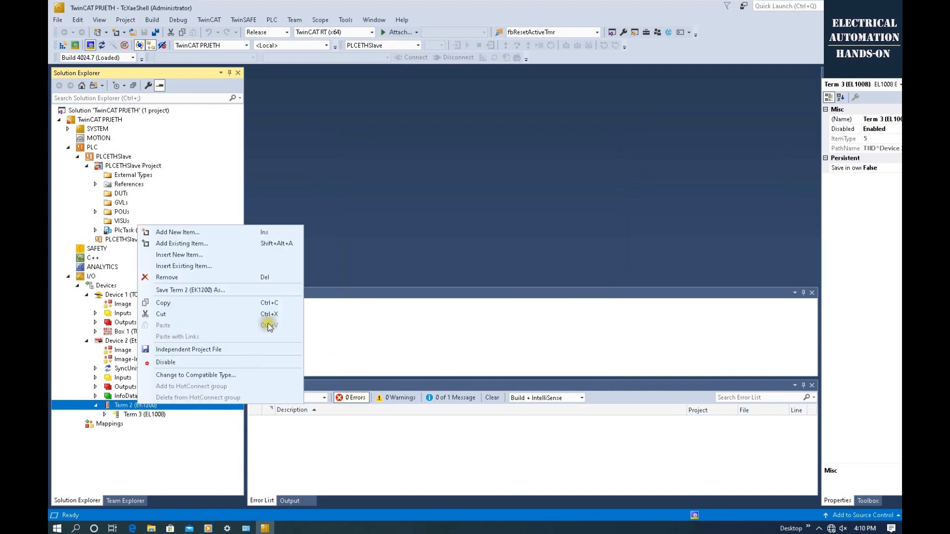
{"action": "left_click", "coordinate": [256, 232]}
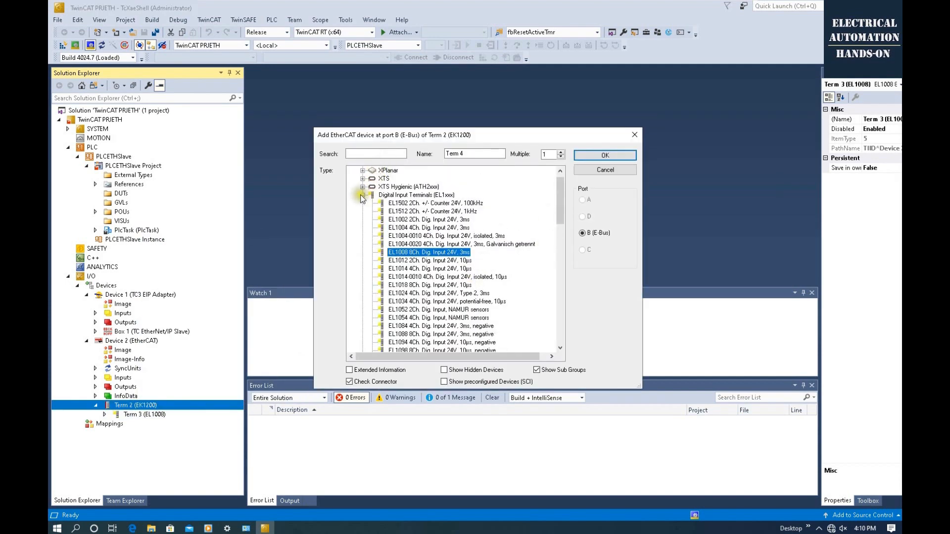
{"action": "left_click", "coordinate": [363, 195]}
{"action": "left_click", "coordinate": [362, 203]}
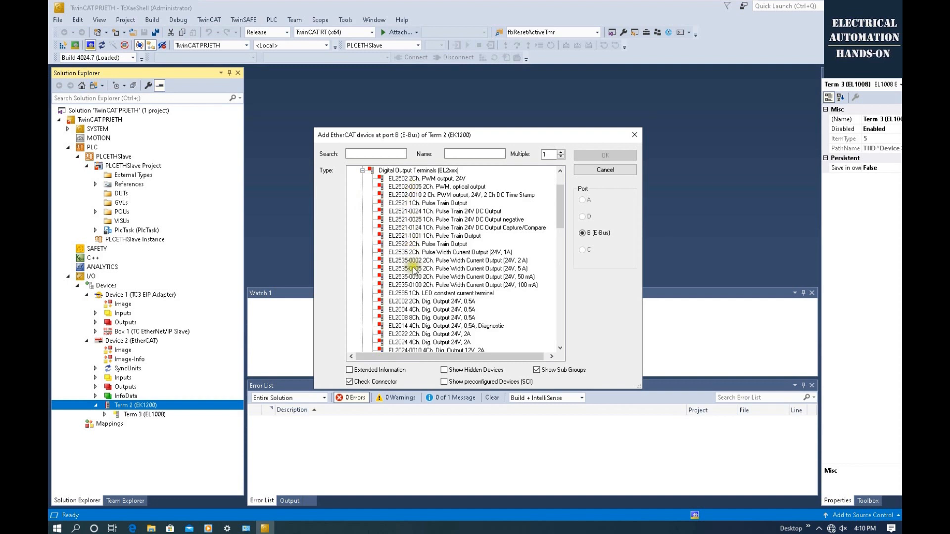
{"action": "left_click", "coordinate": [402, 318]}
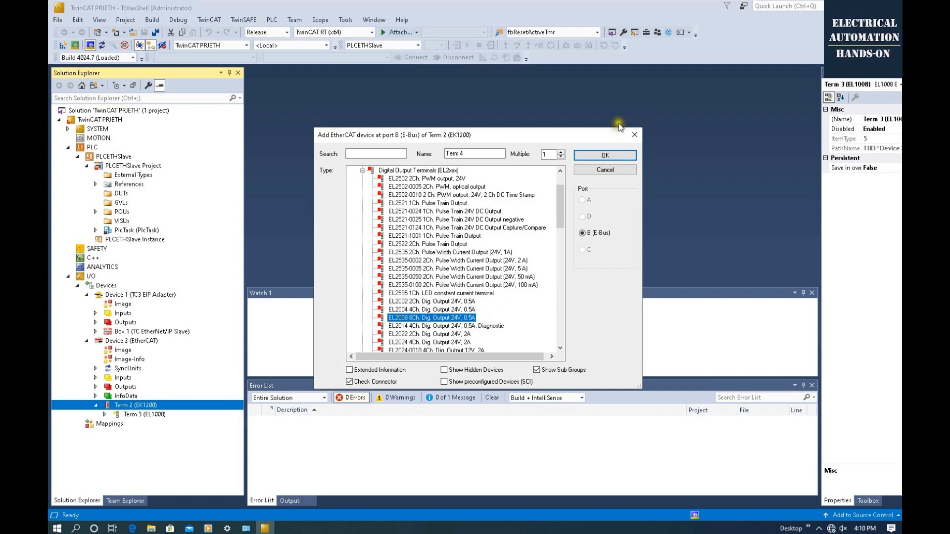
{"action": "left_click", "coordinate": [605, 155]}
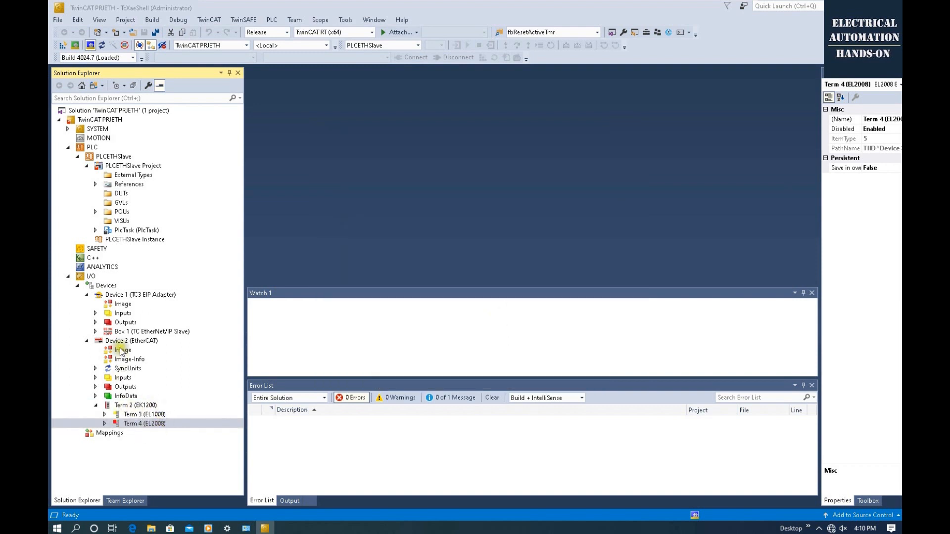
{"action": "left_click", "coordinate": [87, 341]}
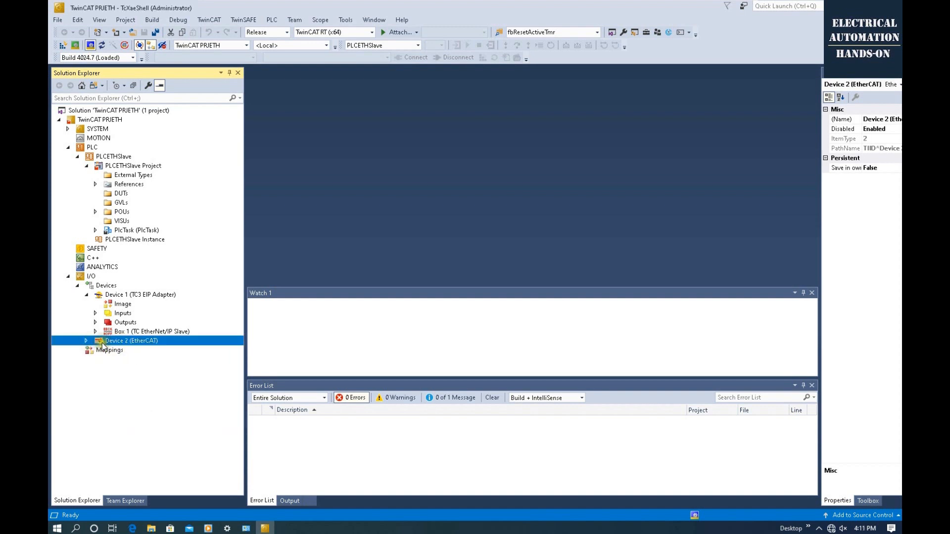
{"action": "left_click", "coordinate": [139, 296]}
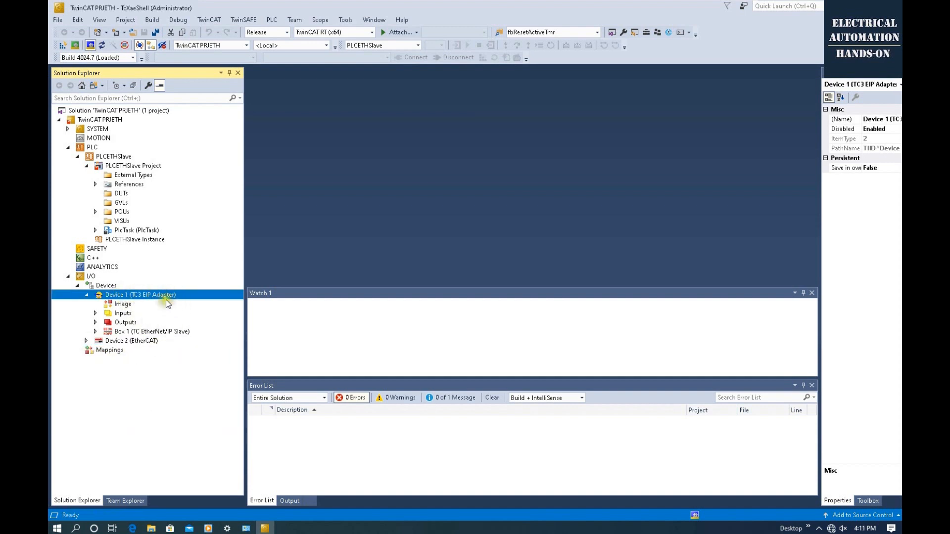
Inspect Device 2 (EtherCAT) by expanding and collapsing it, making no changes.
{"action": "left_click", "coordinate": [184, 334]}
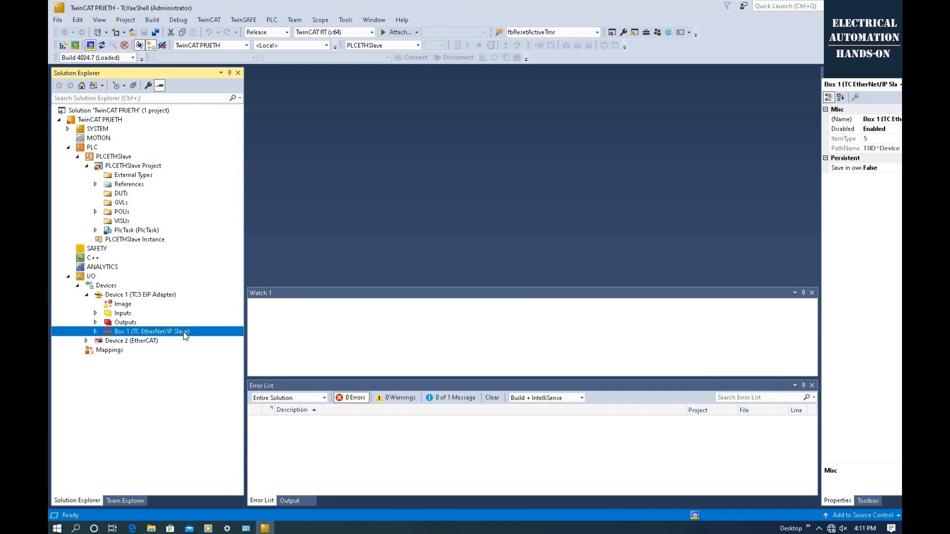
{"action": "left_click", "coordinate": [119, 340]}
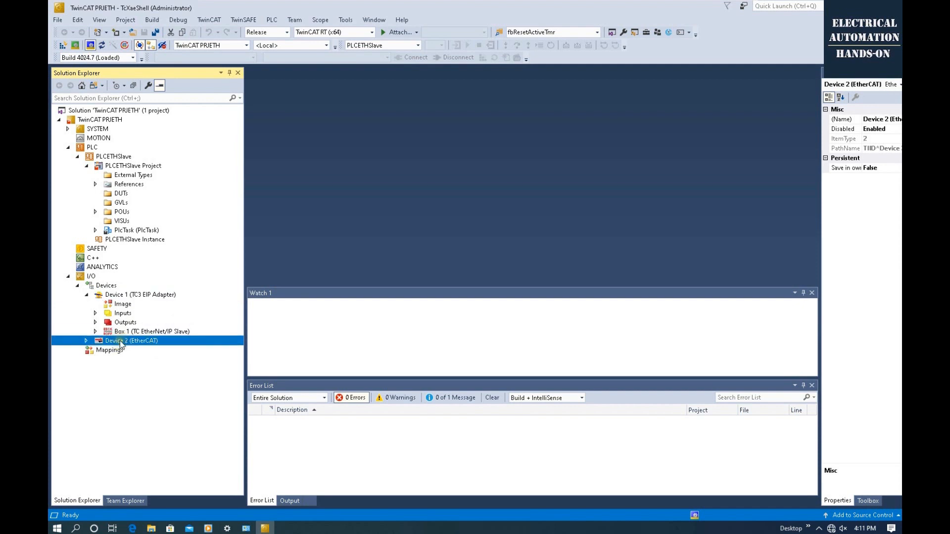
{"action": "left_click", "coordinate": [87, 341]}
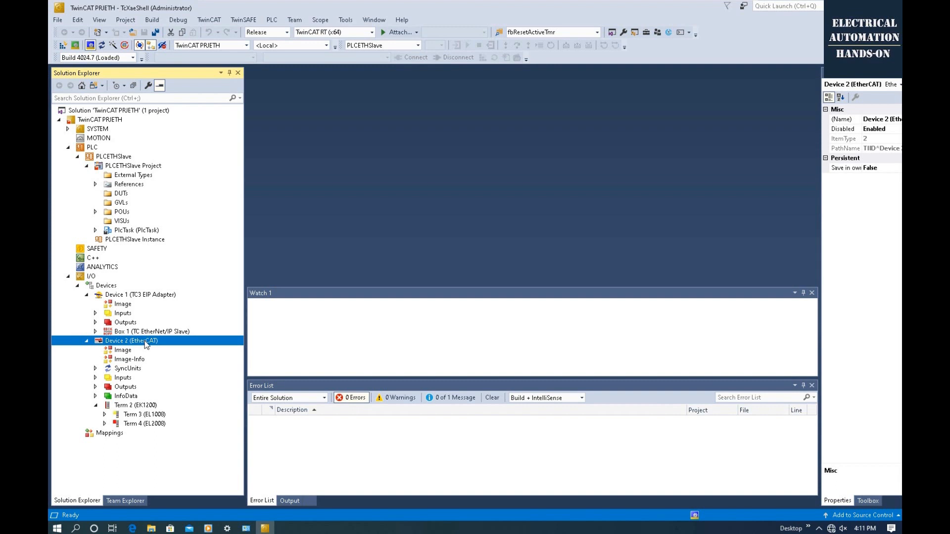
{"action": "right_click", "coordinate": [146, 345]}
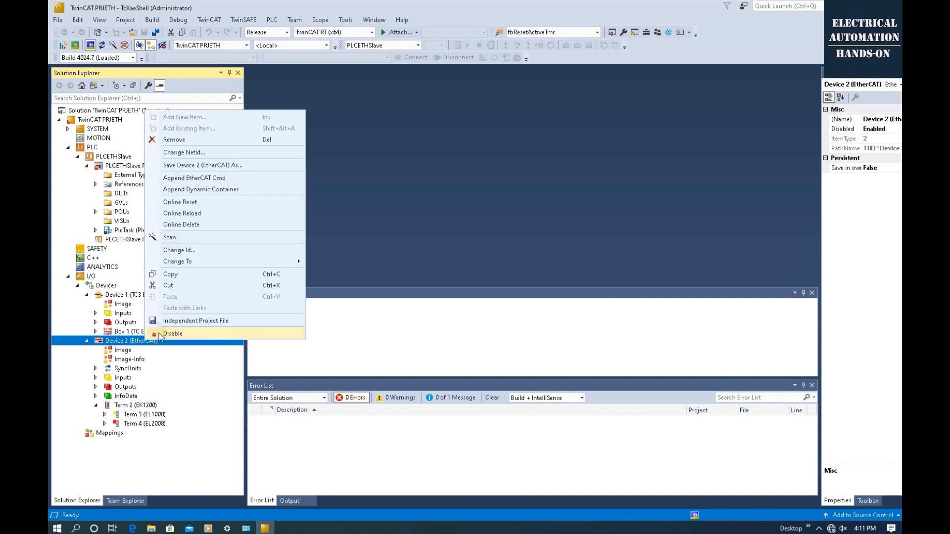
{"action": "left_click", "coordinate": [171, 335]}
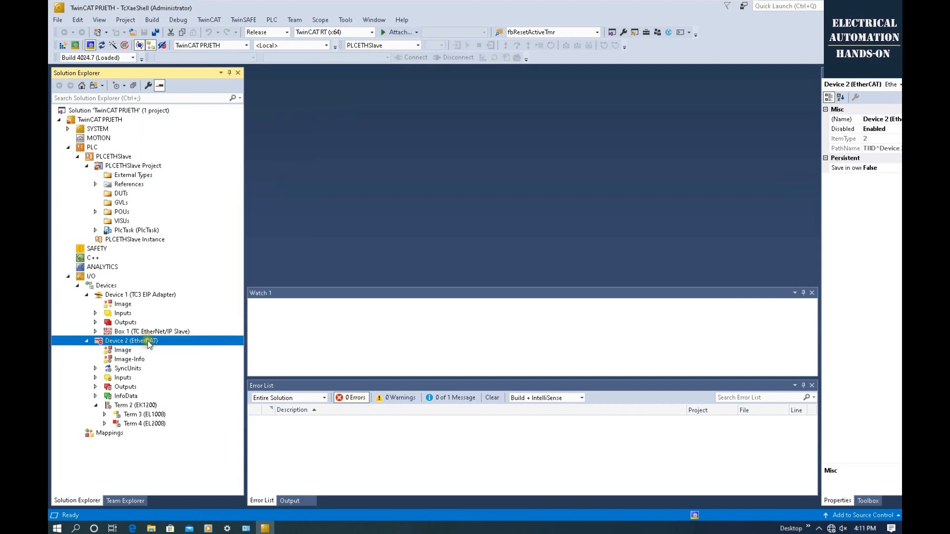
{"action": "left_click", "coordinate": [87, 341]}
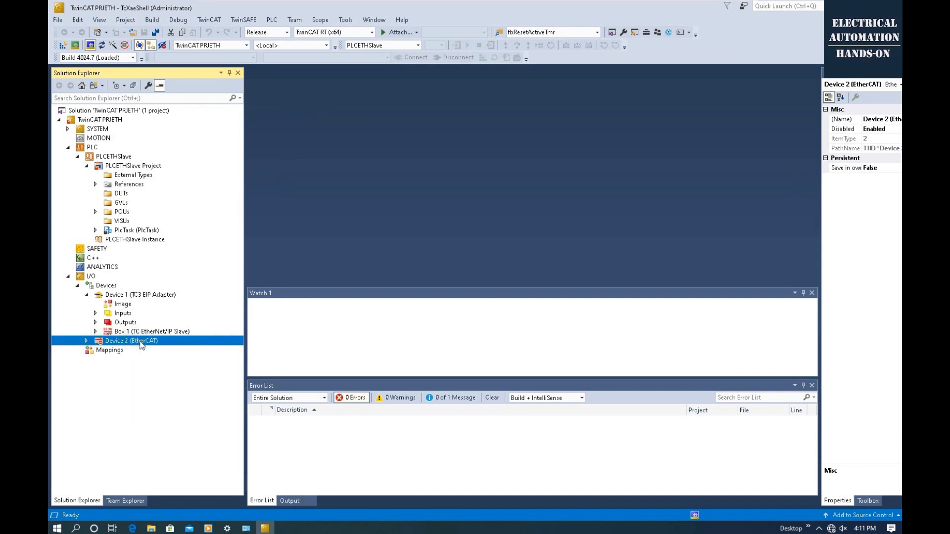
{"action": "right_click", "coordinate": [147, 342]}
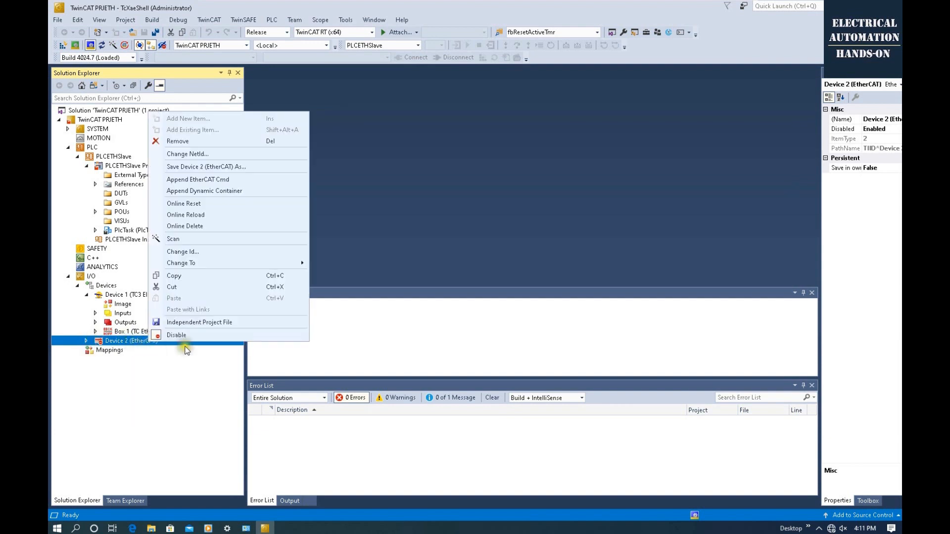
{"action": "left_click", "coordinate": [118, 341]}
{"action": "left_click", "coordinate": [86, 341]}
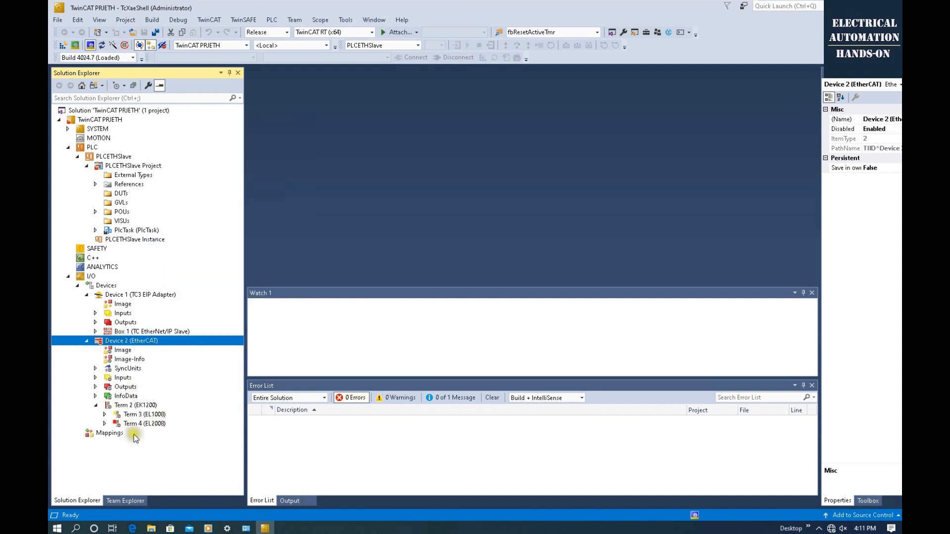
{"action": "left_click", "coordinate": [86, 341]}
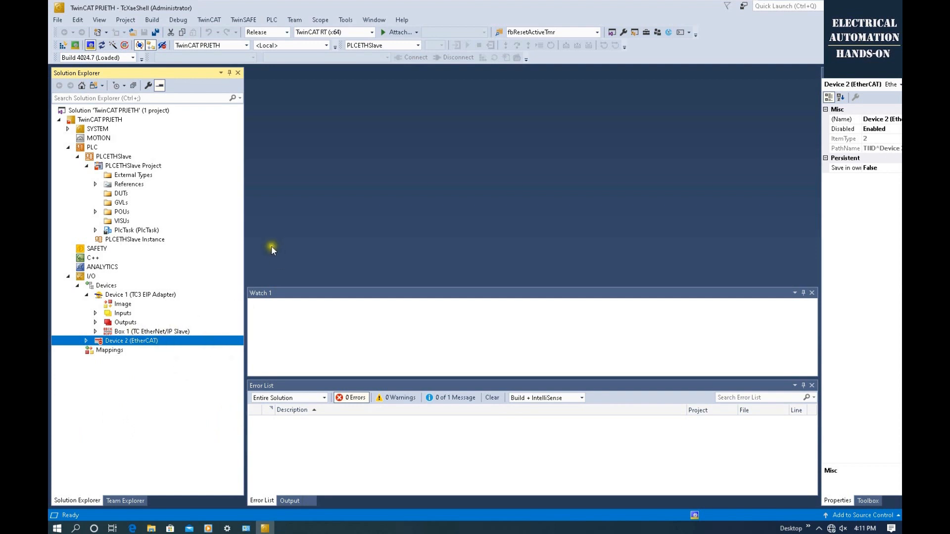
{"action": "right_click", "coordinate": [146, 345]}
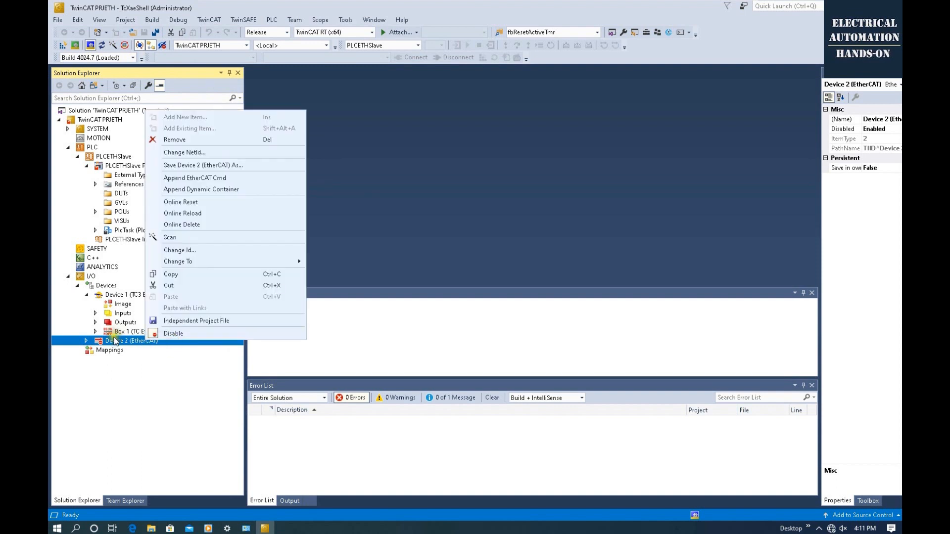
{"action": "key", "text": "Escape"}
Expand Box 1 (TC EtherNet/IP Slave) under Device 1 and open its settings editor.
{"action": "left_click", "coordinate": [119, 296]}
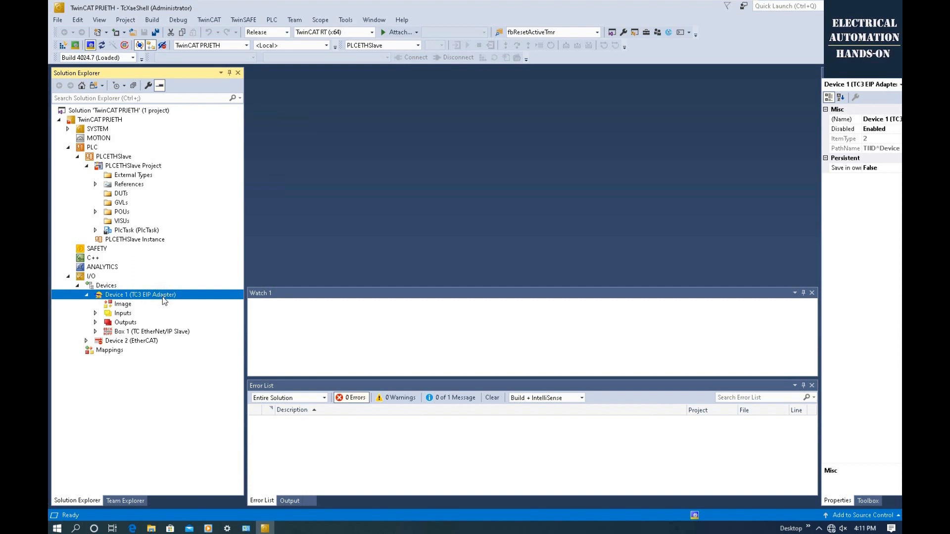
{"action": "left_click", "coordinate": [96, 331]}
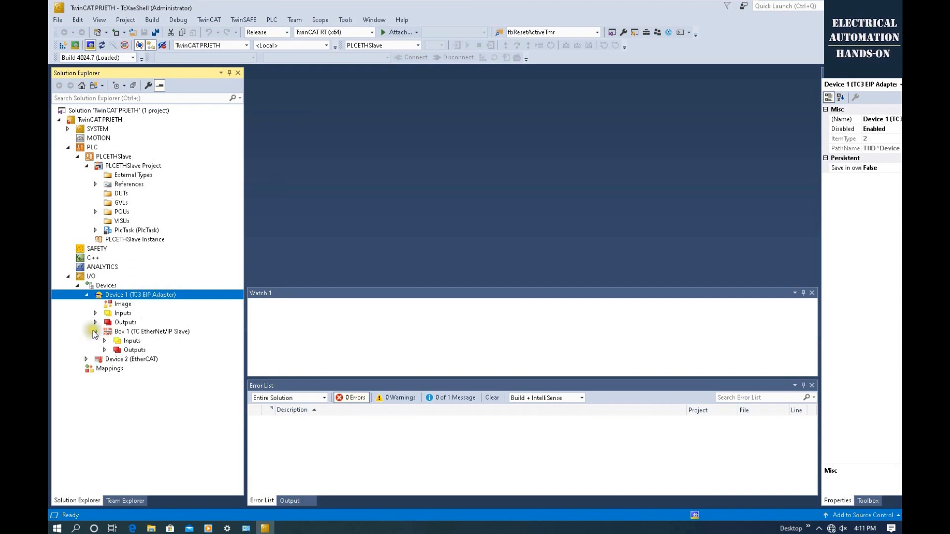
{"action": "left_click", "coordinate": [142, 332]}
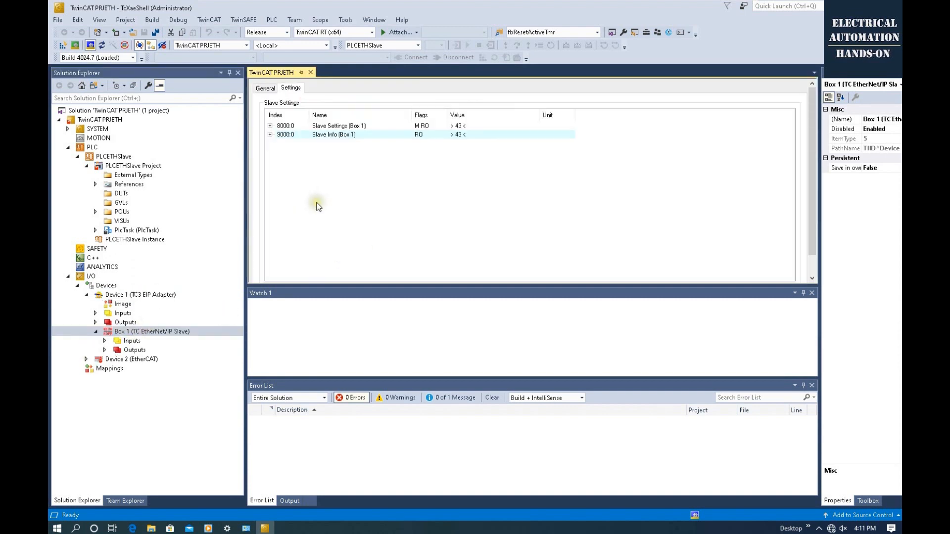
Expand Slave Settings 8000:0 and Slave Info 9000:0; review IP, mask and gateway (0.0.0.0).
{"action": "left_click", "coordinate": [270, 127]}
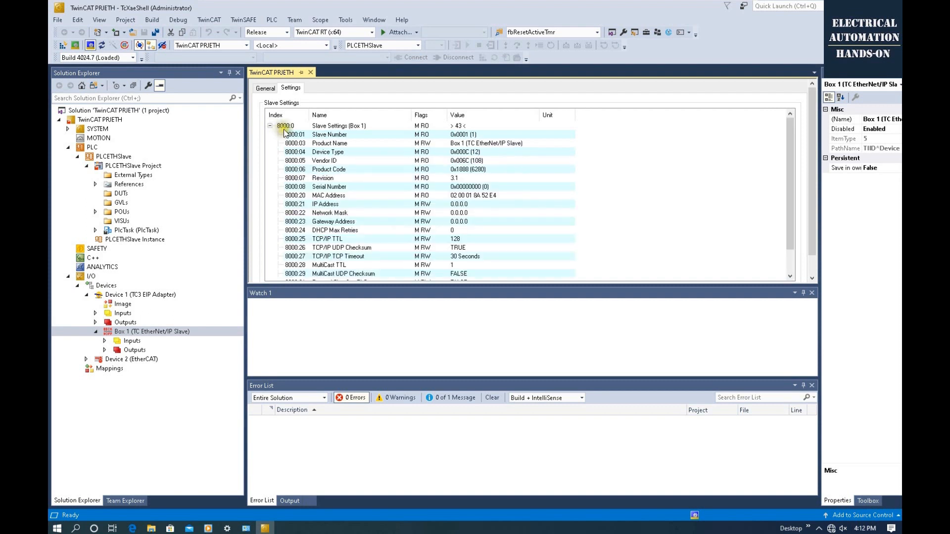
{"action": "left_click", "coordinate": [285, 128]}
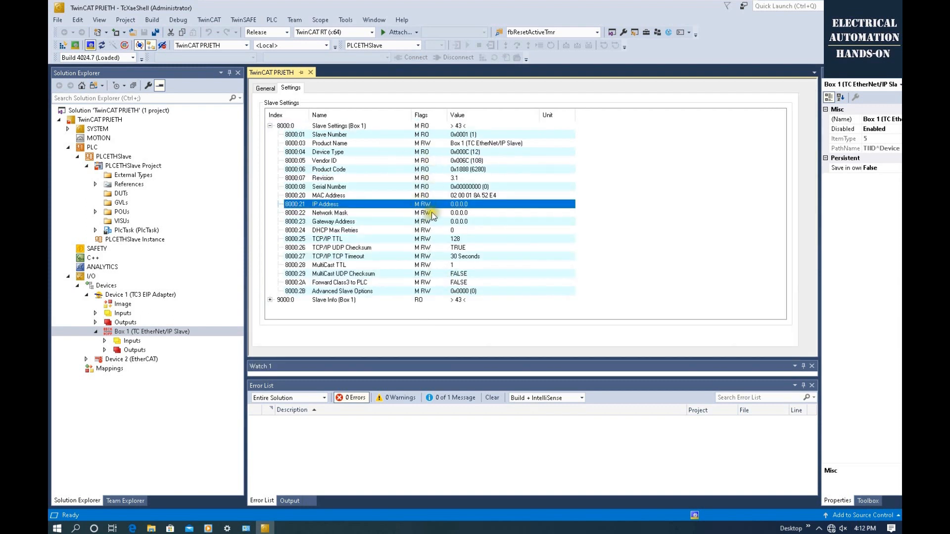
{"action": "left_click", "coordinate": [270, 300]}
{"action": "scroll", "coordinate": [414, 307], "scroll_direction": "down", "scroll_amount": 3}
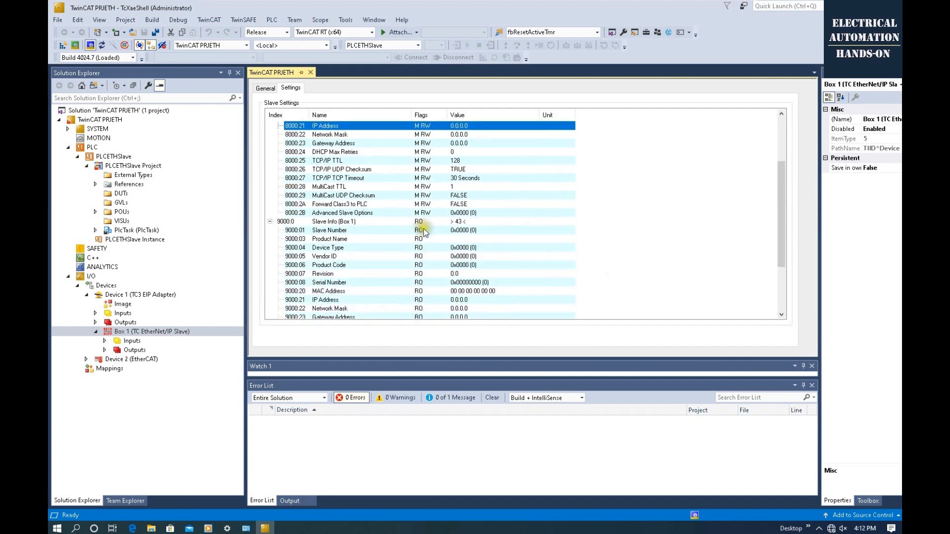
{"action": "scroll", "coordinate": [424, 231], "scroll_direction": "down", "scroll_amount": 3}
{"action": "scroll", "coordinate": [424, 238], "scroll_direction": "up", "scroll_amount": 2}
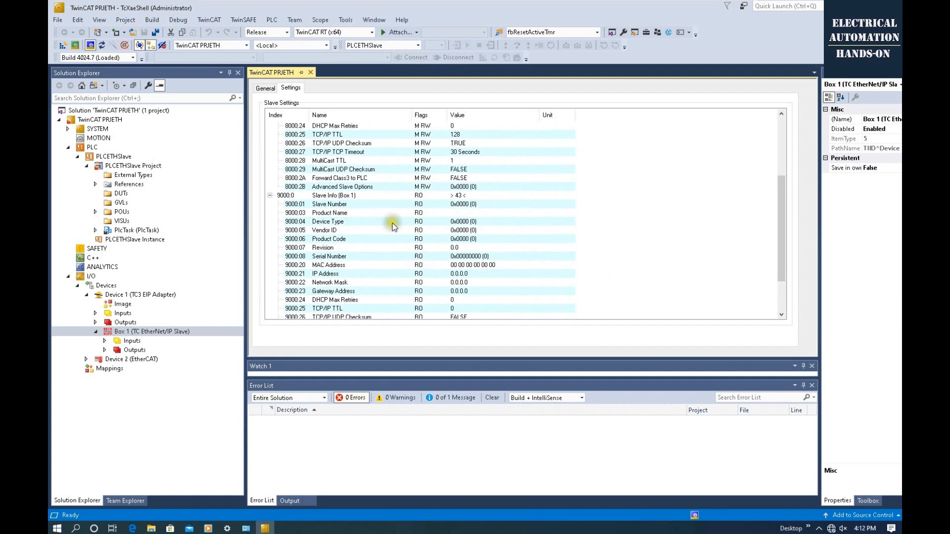
{"action": "scroll", "coordinate": [426, 252], "scroll_direction": "up", "scroll_amount": 3}
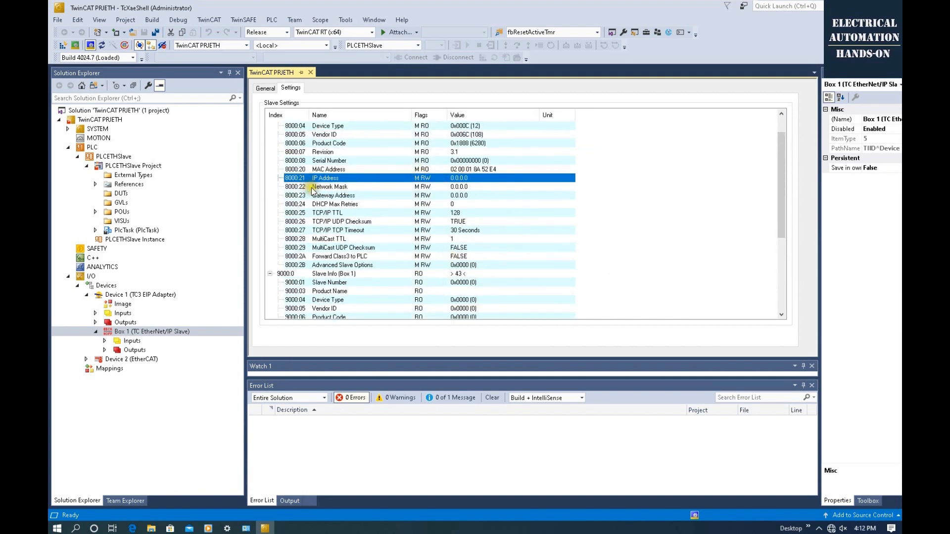
{"action": "left_click", "coordinate": [292, 187]}
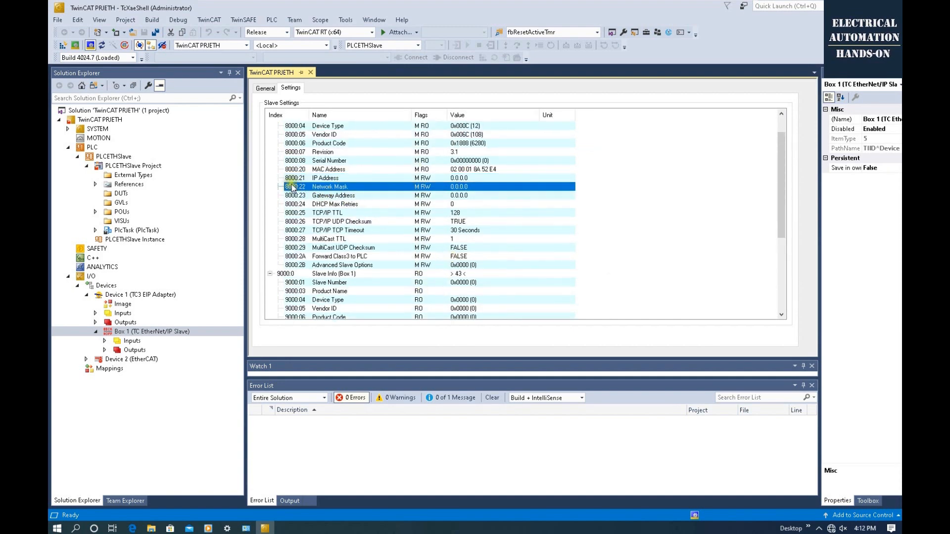
{"action": "left_click", "coordinate": [294, 196]}
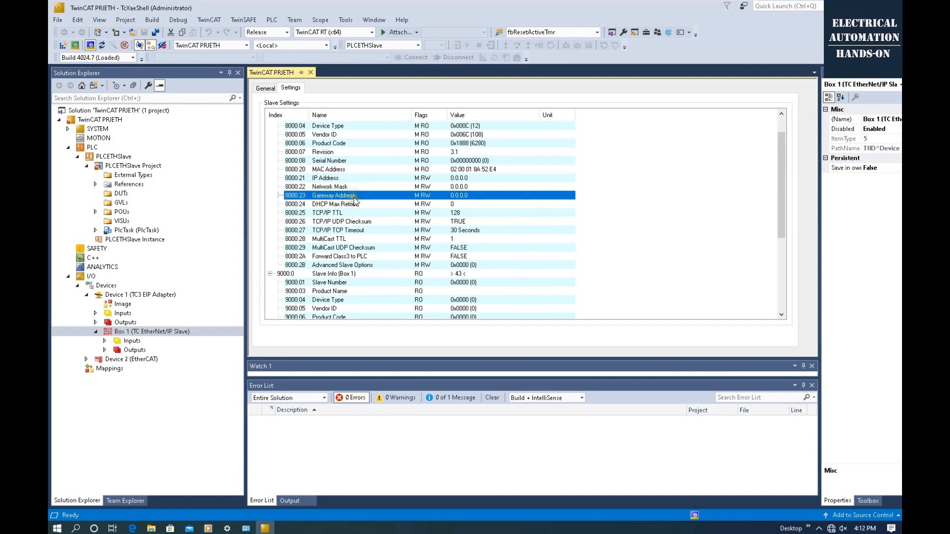
{"action": "scroll", "coordinate": [514, 235], "scroll_direction": "up", "scroll_amount": 1}
{"action": "left_click", "coordinate": [458, 205]}
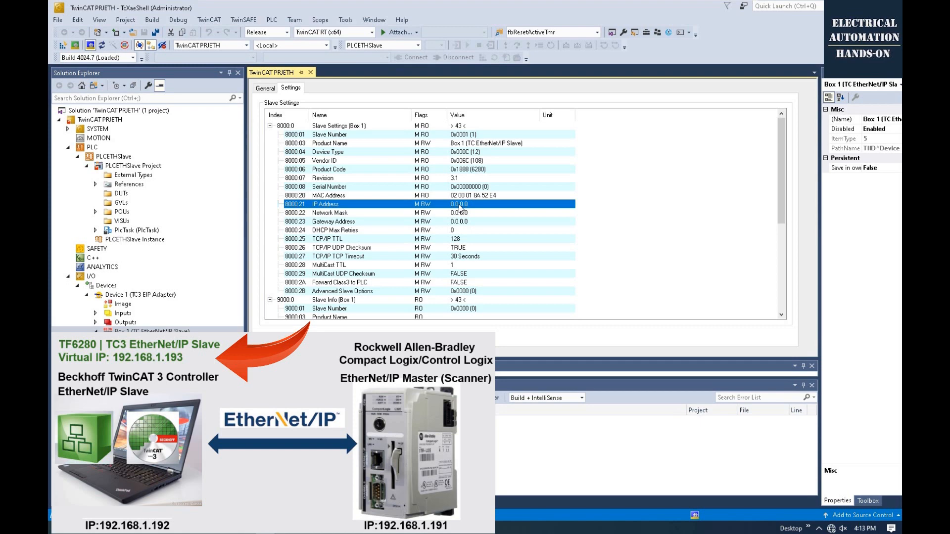
Set Box 1's IP 192.168.1.193, mask 255.255.255.0 and gateway 192.168.1.1.
{"action": "double_click", "coordinate": [459, 204]}
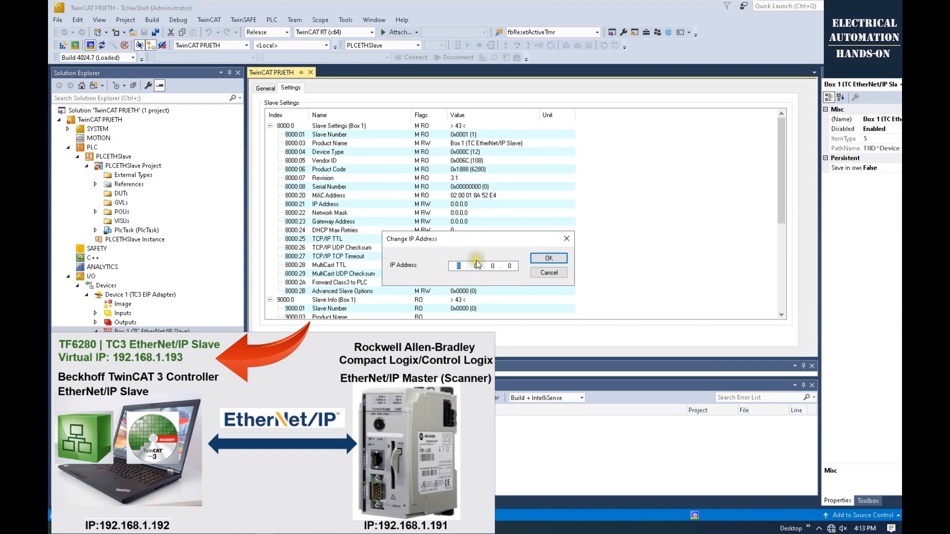
{"action": "type", "text": "192.168.1.193"}
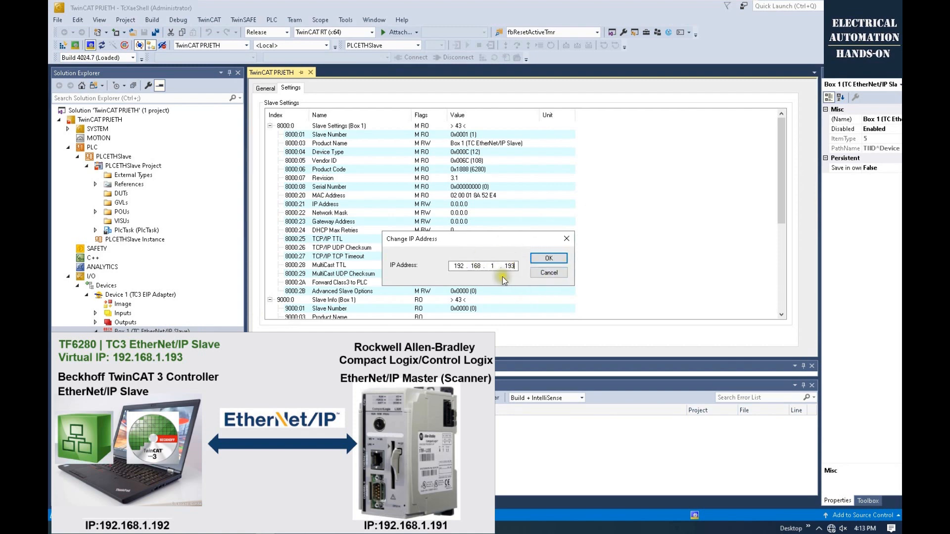
{"action": "left_click", "coordinate": [550, 258]}
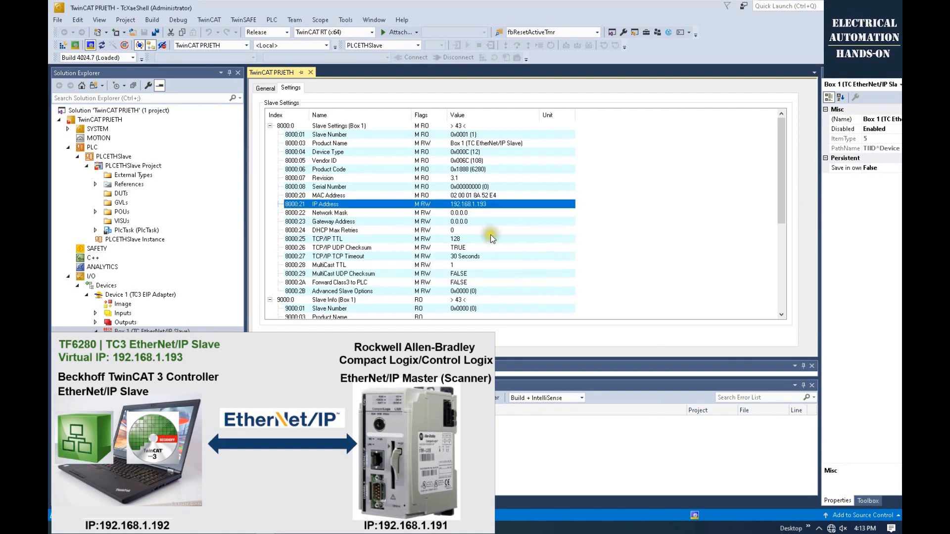
{"action": "double_click", "coordinate": [475, 212]}
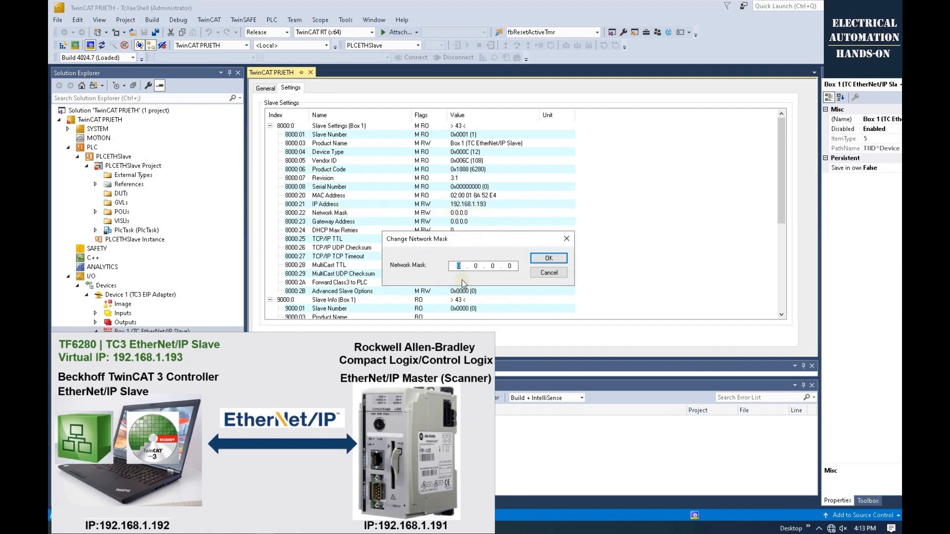
{"action": "type", "text": "255.255.255"}
{"action": "key", "text": "Return"}
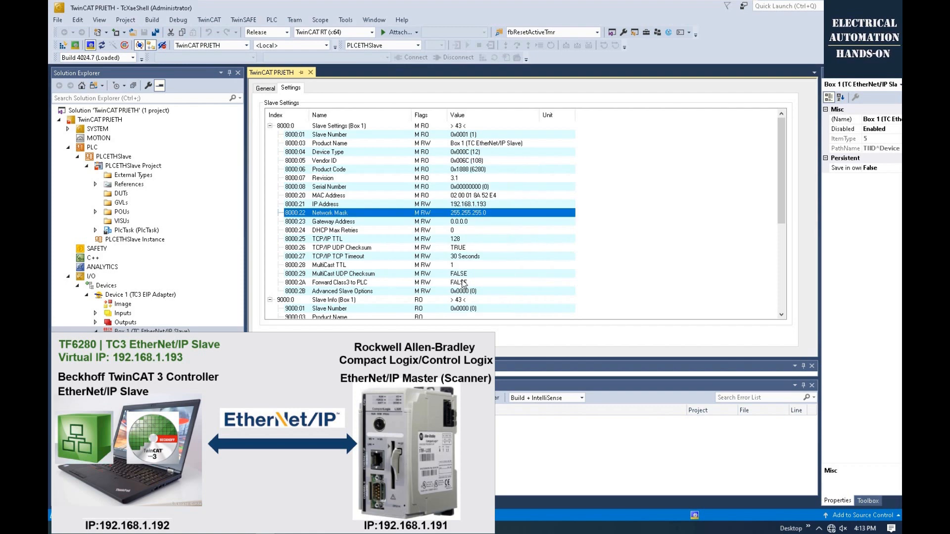
{"action": "left_click", "coordinate": [325, 222]}
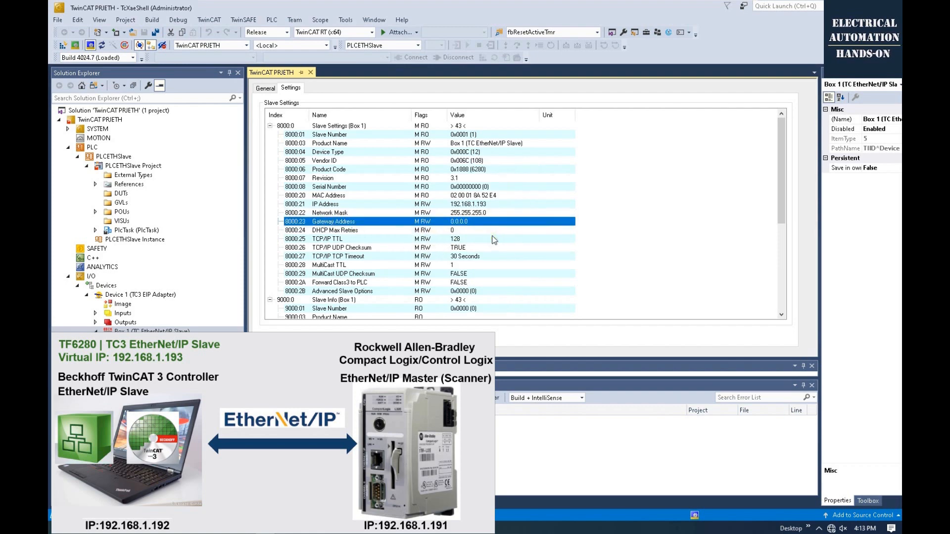
{"action": "double_click", "coordinate": [474, 221]}
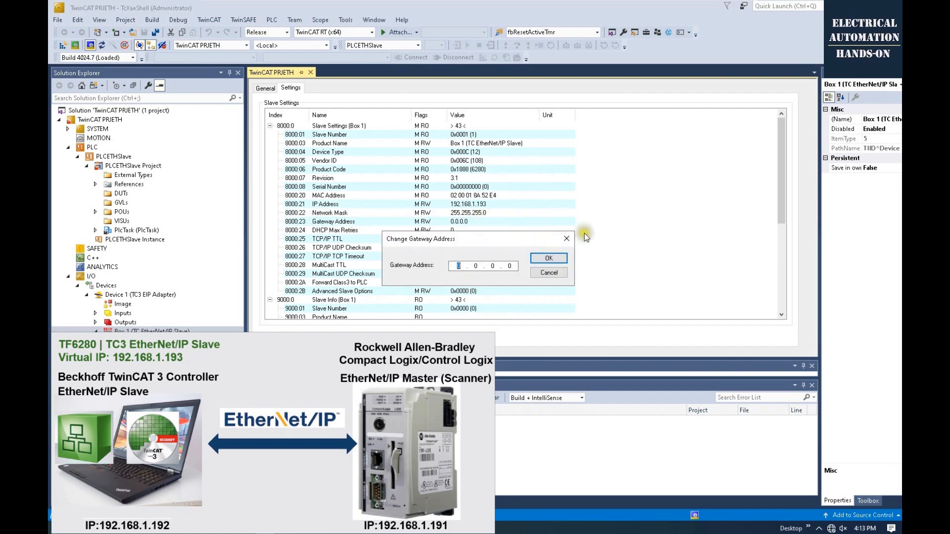
{"action": "type", "text": "192.168.1.1"}
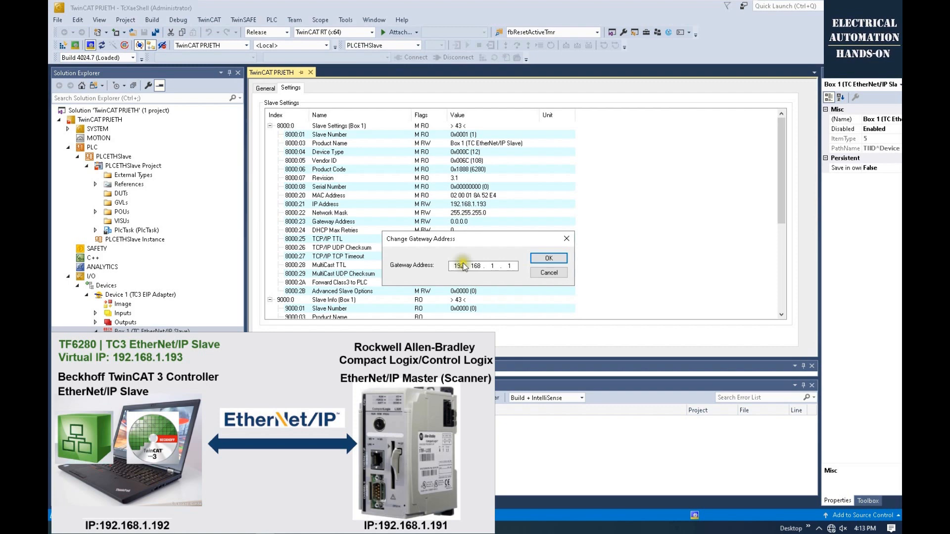
{"action": "key", "text": "Return"}
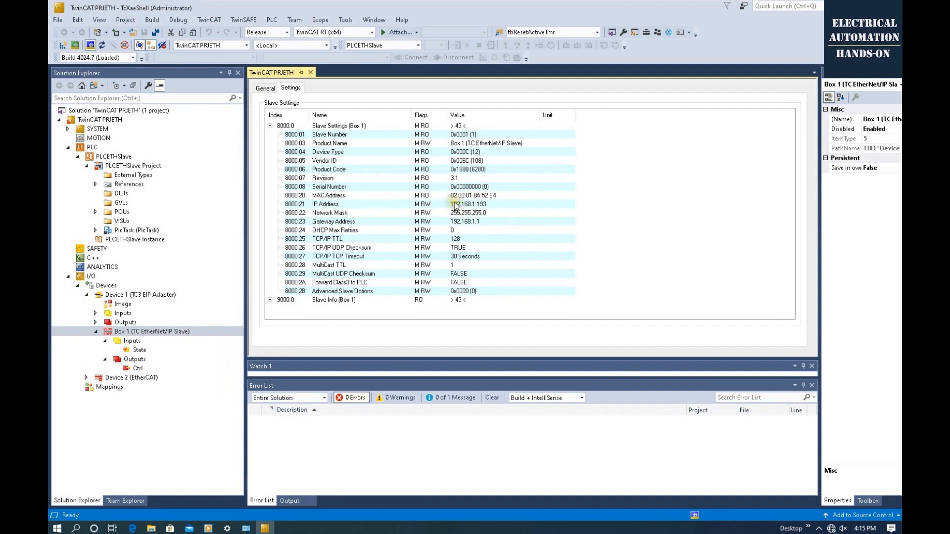
{"action": "left_click", "coordinate": [150, 295]}
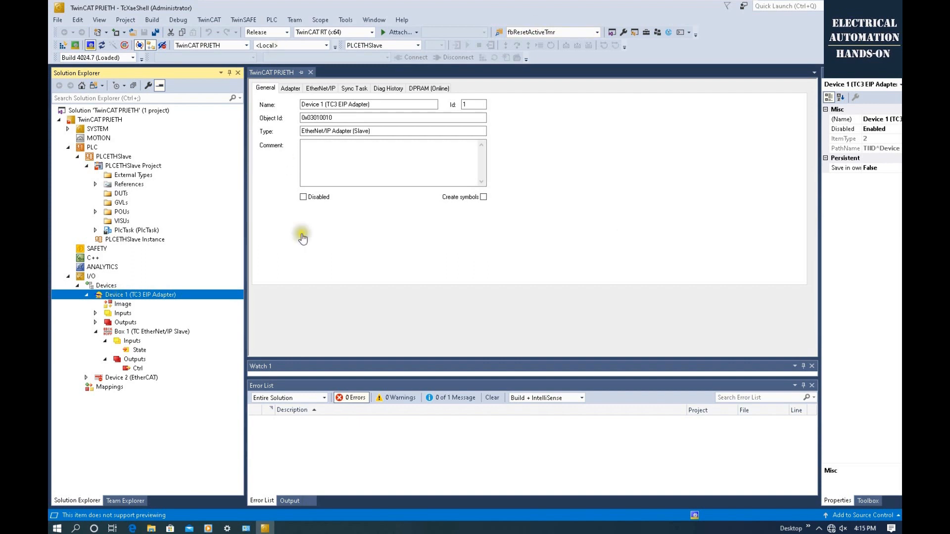
Install the TwinCAT realtime driver on the Intel PRO/1000 network connection.
{"action": "left_click", "coordinate": [345, 273]}
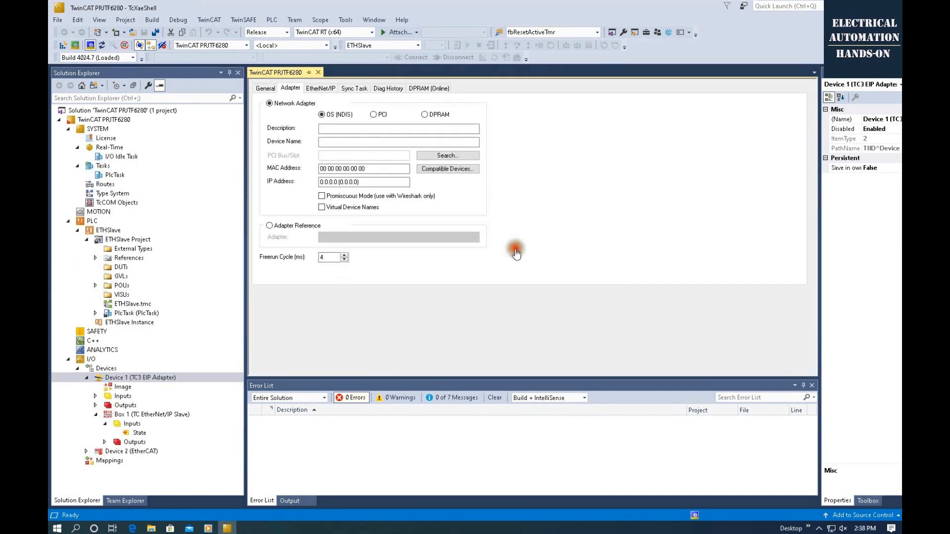
{"action": "left_click", "coordinate": [448, 170]}
{"action": "left_click", "coordinate": [449, 170]}
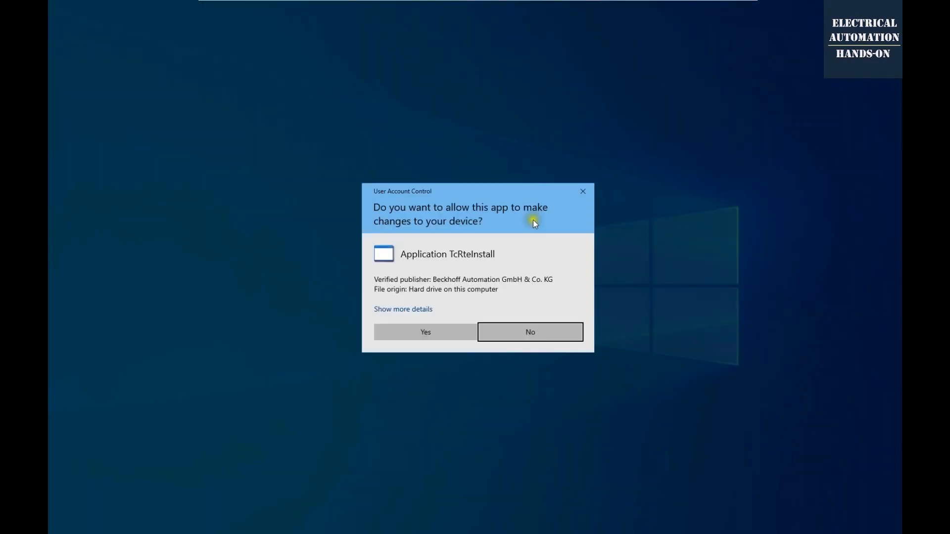
{"action": "left_click", "coordinate": [414, 332]}
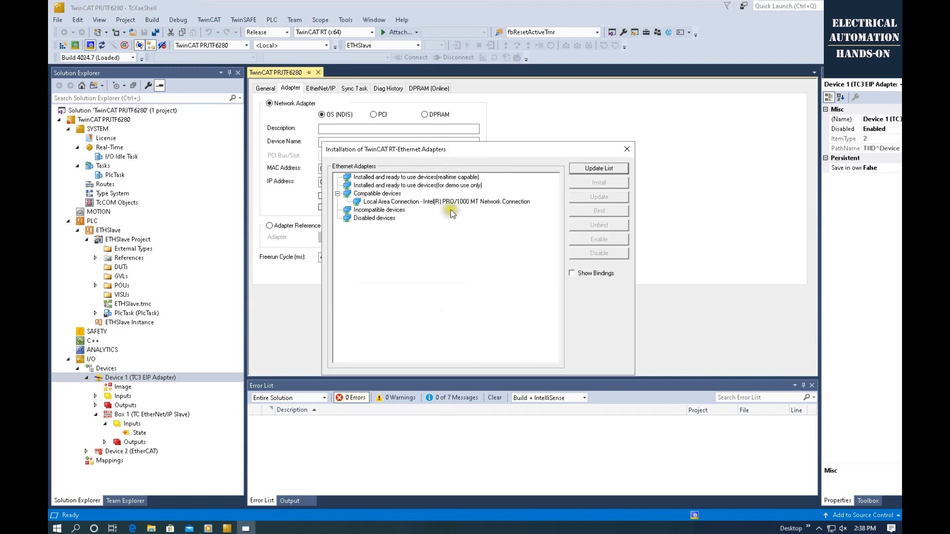
{"action": "left_click", "coordinate": [450, 204]}
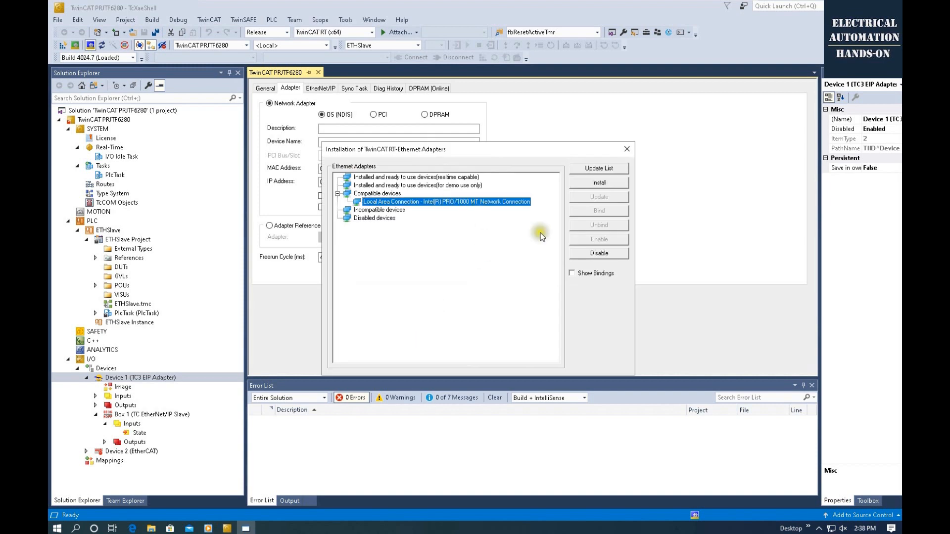
{"action": "left_click", "coordinate": [600, 184]}
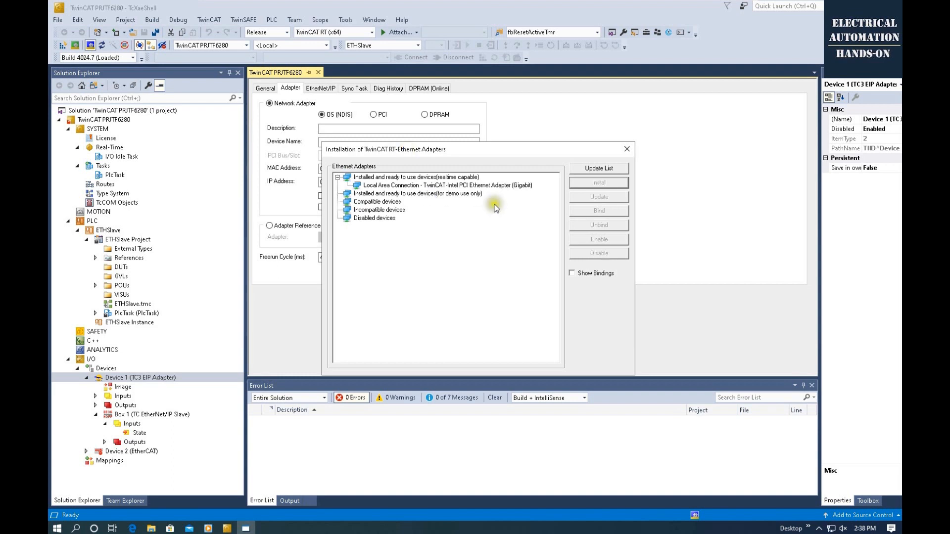
Verify the TwinCAT Ethernet Protocol binding on the installed adapter and close the installer.
{"action": "left_click", "coordinate": [363, 177]}
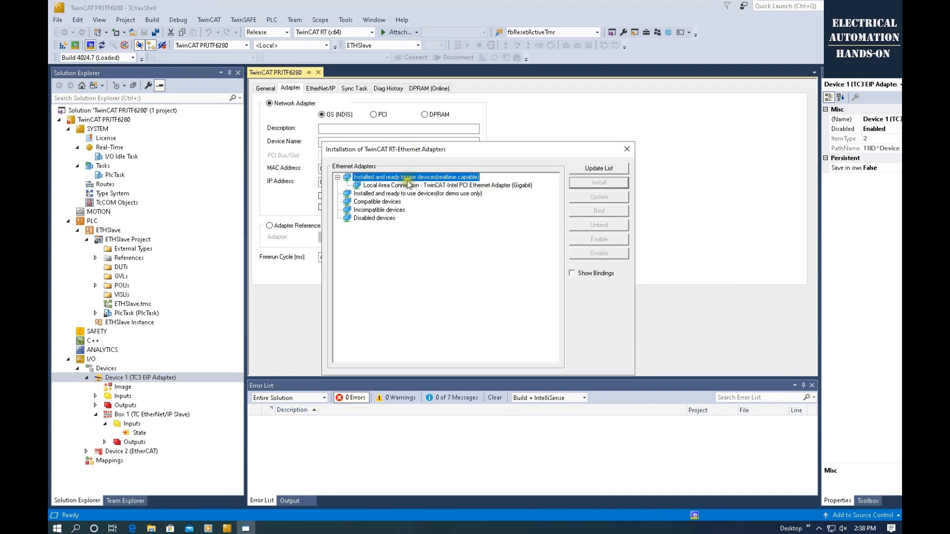
{"action": "left_click", "coordinate": [456, 186]}
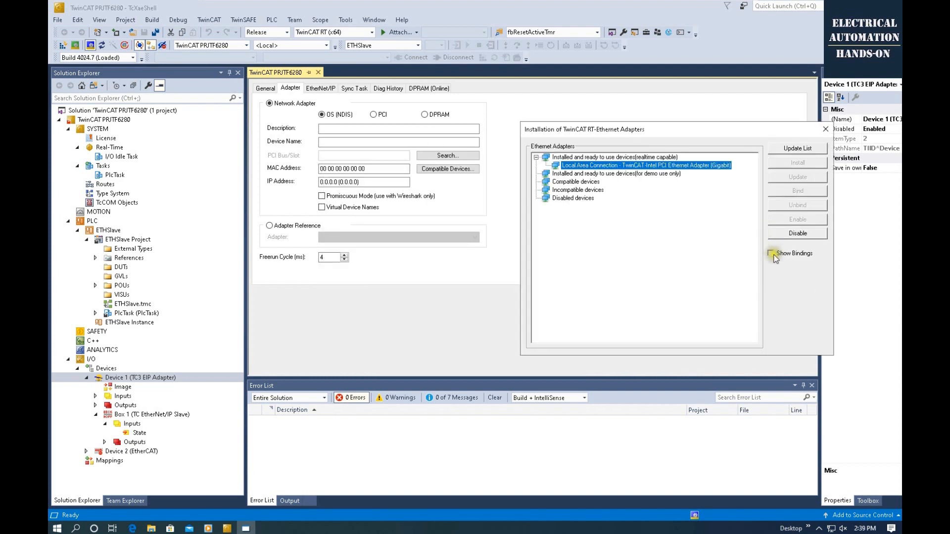
{"action": "left_click", "coordinate": [772, 253]}
{"action": "left_click", "coordinate": [546, 165]}
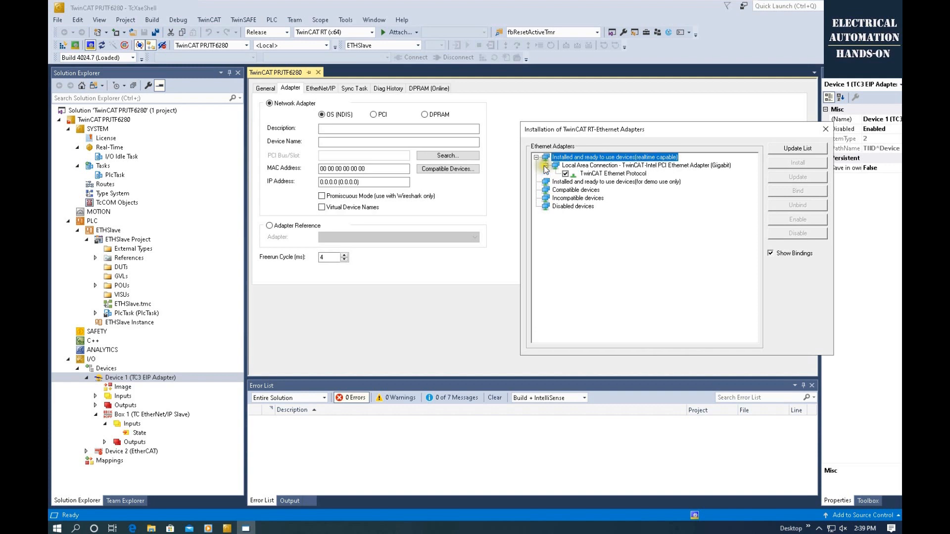
{"action": "left_click", "coordinate": [613, 175]}
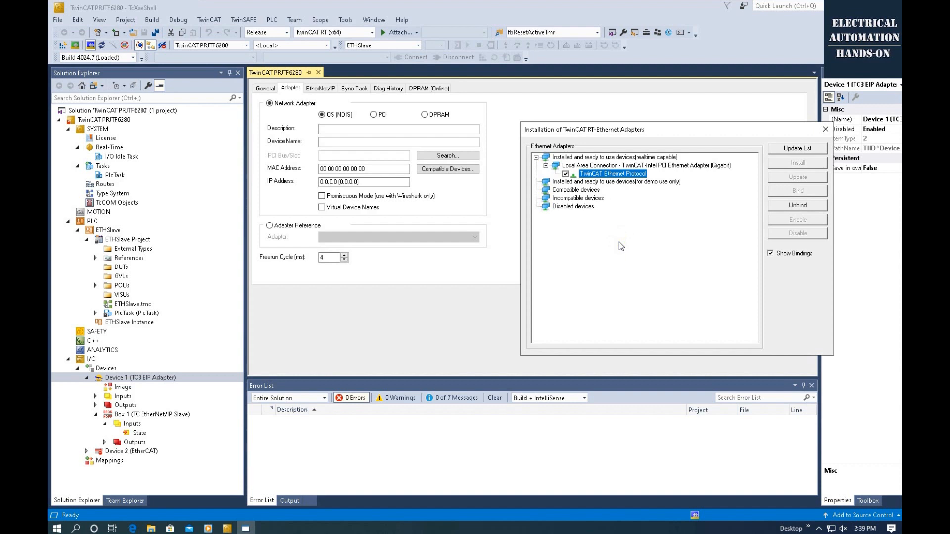
{"action": "left_click", "coordinate": [812, 149]}
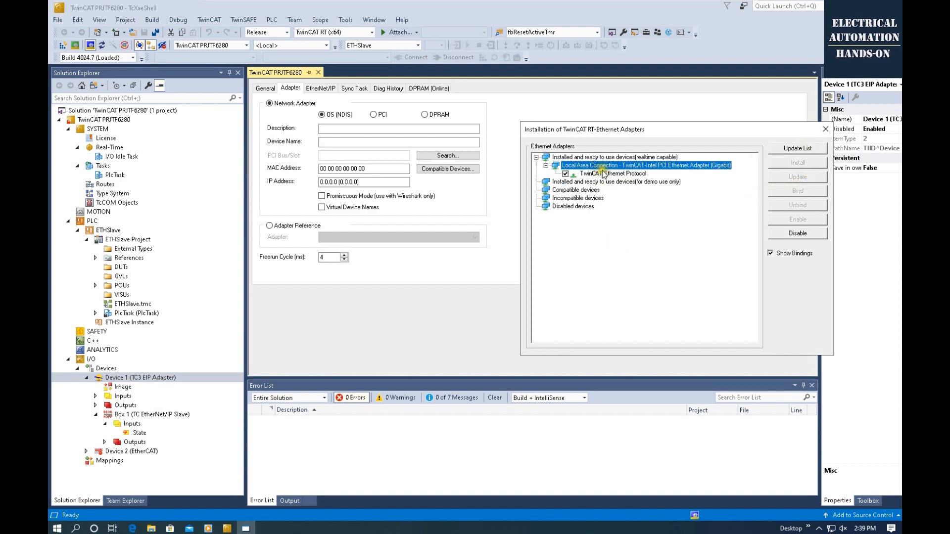
{"action": "left_click", "coordinate": [623, 174]}
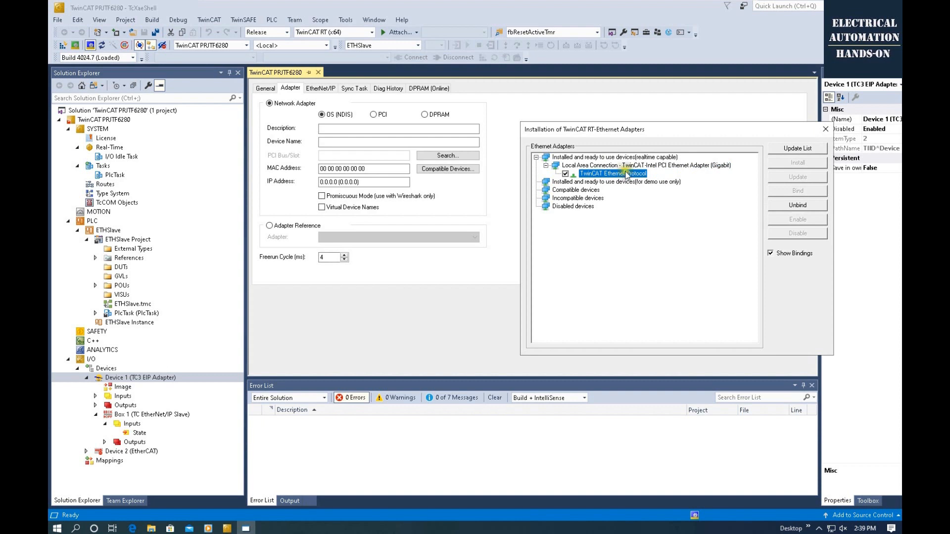
{"action": "left_click", "coordinate": [825, 133]}
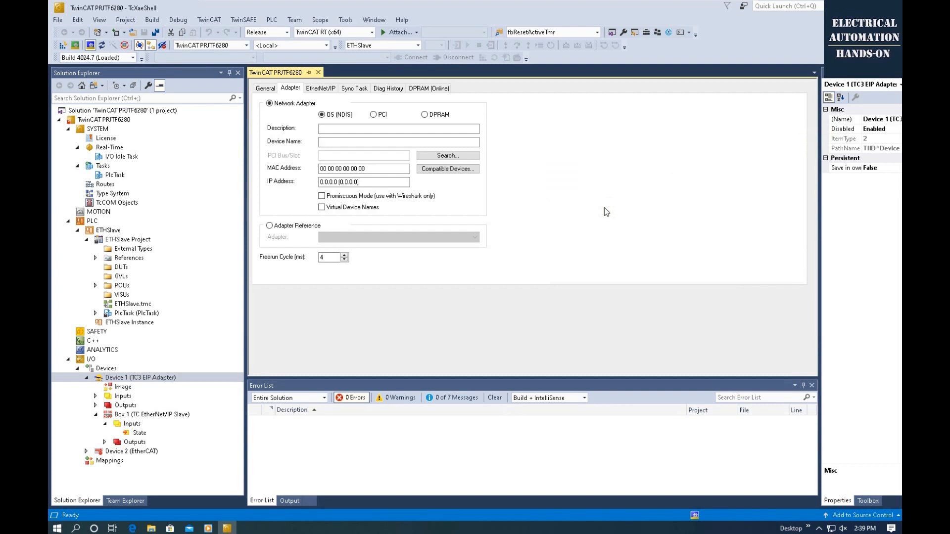
{"action": "left_click", "coordinate": [317, 88]}
{"action": "left_click", "coordinate": [292, 88]}
{"action": "left_click", "coordinate": [374, 182]}
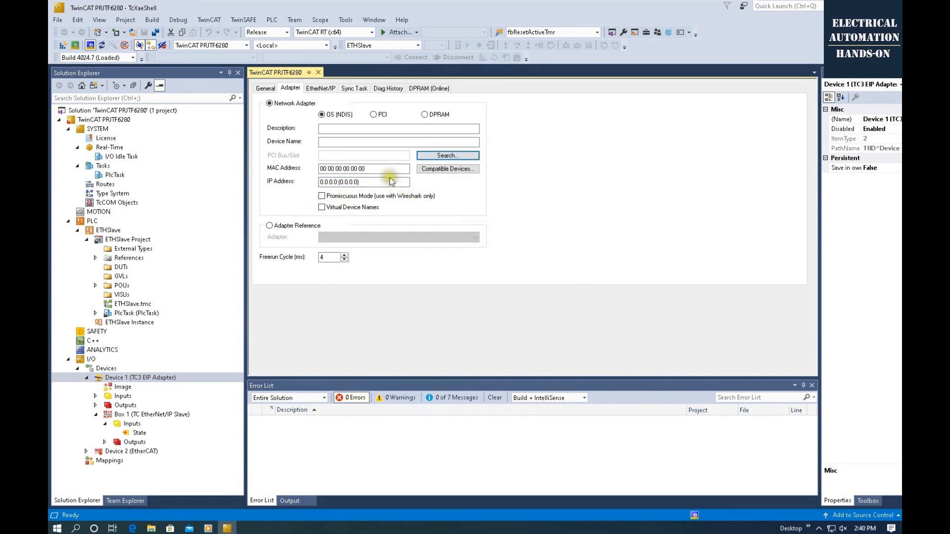
Bind Device 1 to the Local Area Connection (TwinCAT-Intel PCI Ethernet Adapter), IP 192.168.1.192.
{"action": "left_click", "coordinate": [459, 157]}
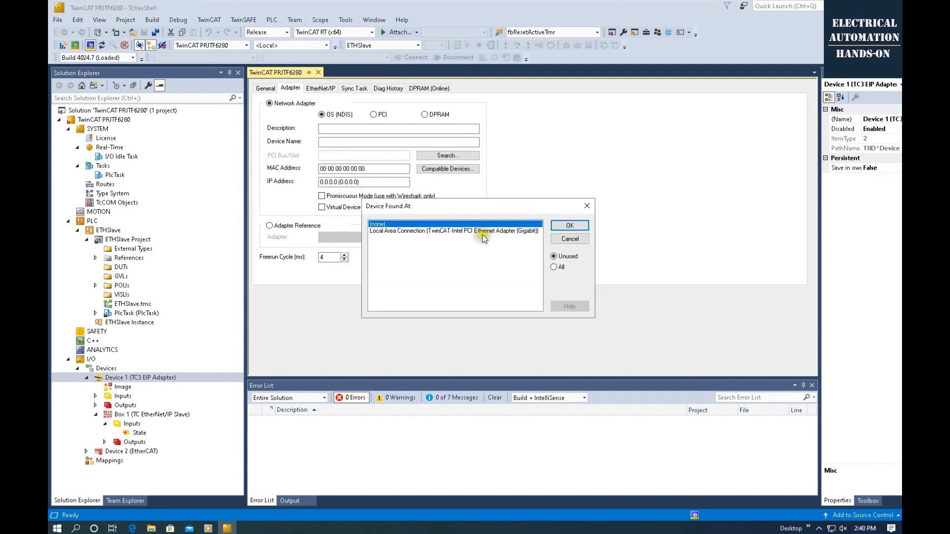
{"action": "left_click", "coordinate": [482, 233]}
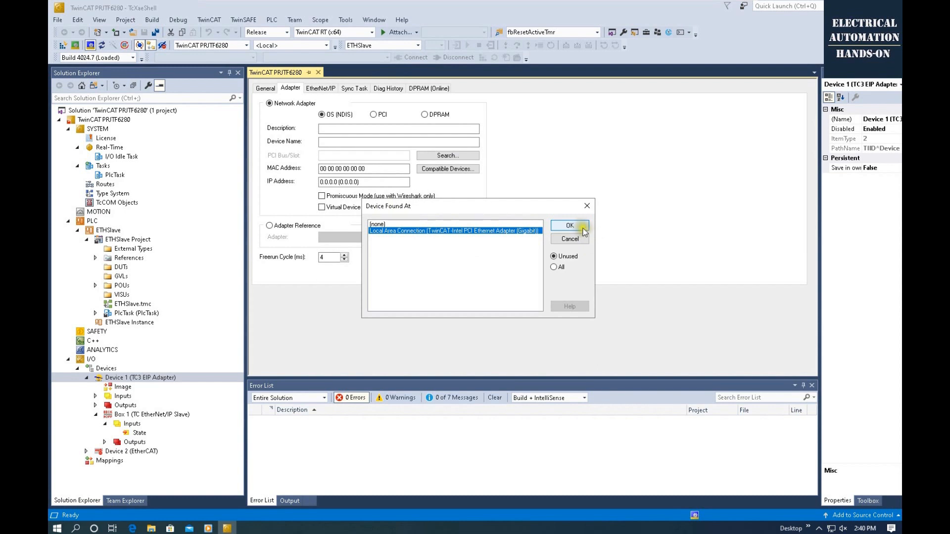
{"action": "left_click", "coordinate": [569, 226]}
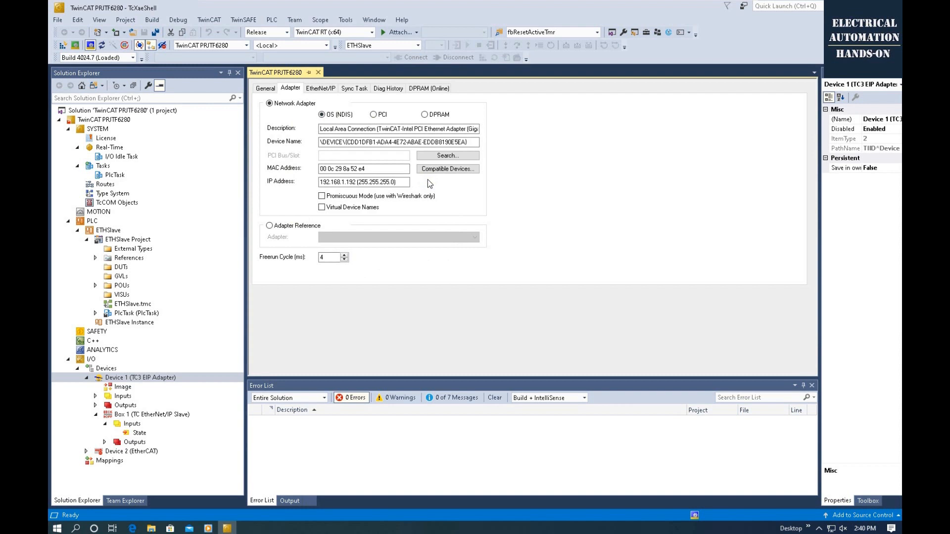
{"action": "left_click_drag", "start_coordinate": [340, 182], "coordinate": [415, 183]}
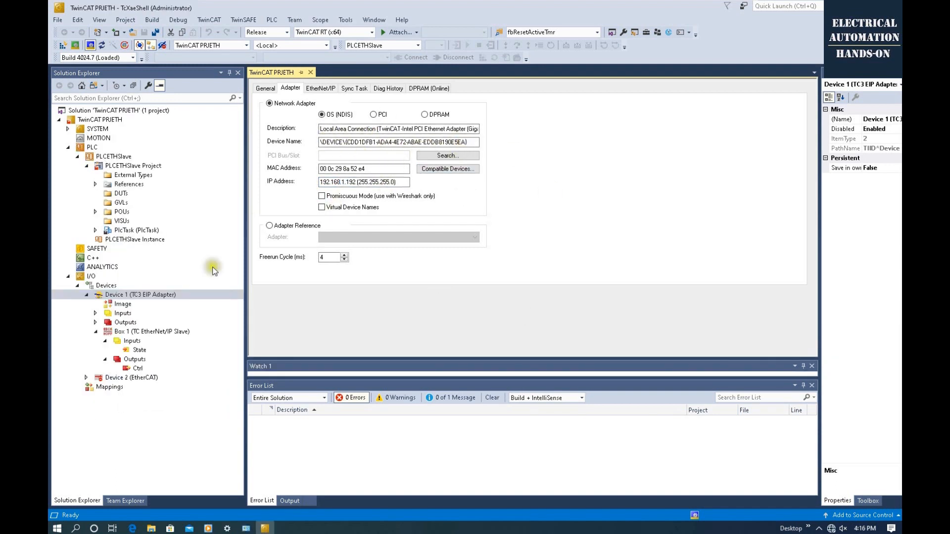
Switch Device 1 (TC3 EIP Adapter) from Standard sync to the Special Sync Task option.
{"action": "left_click", "coordinate": [147, 295]}
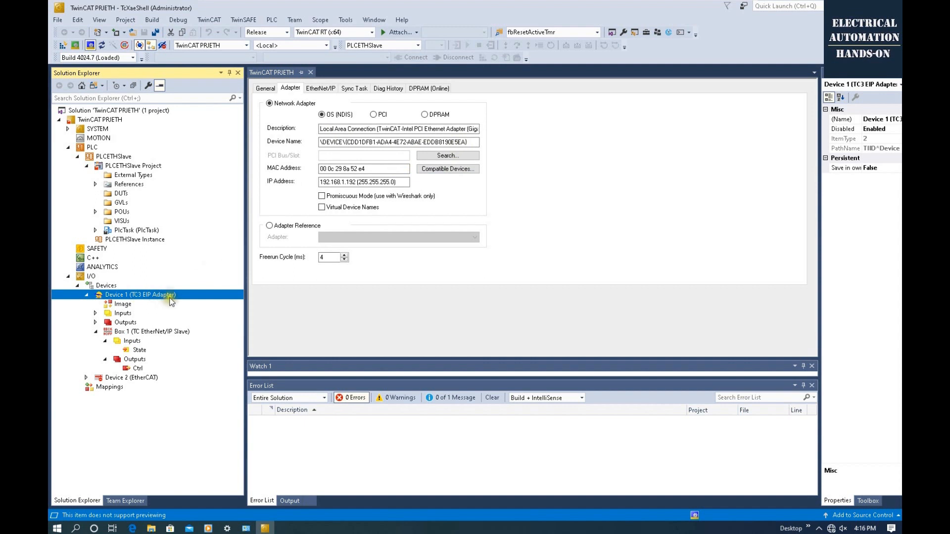
{"action": "left_click", "coordinate": [453, 313]}
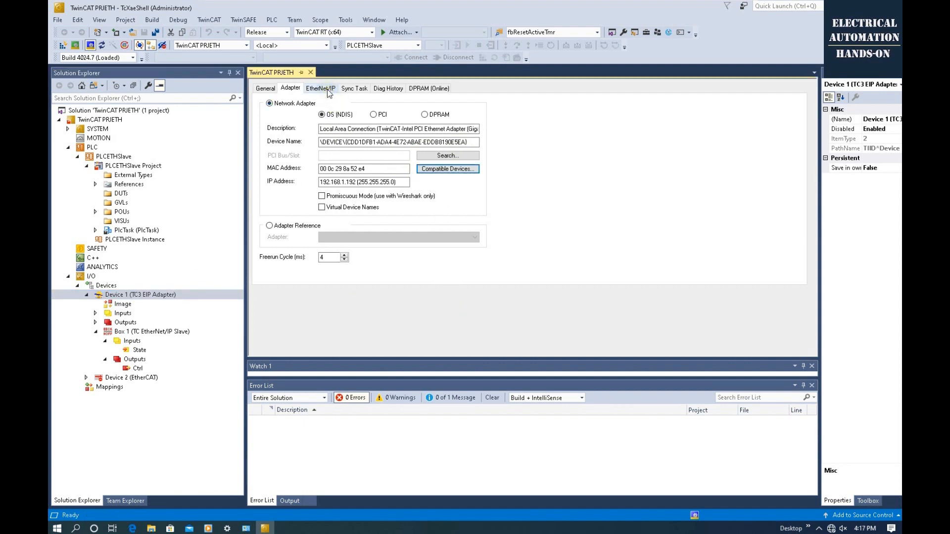
{"action": "left_click", "coordinate": [327, 90]}
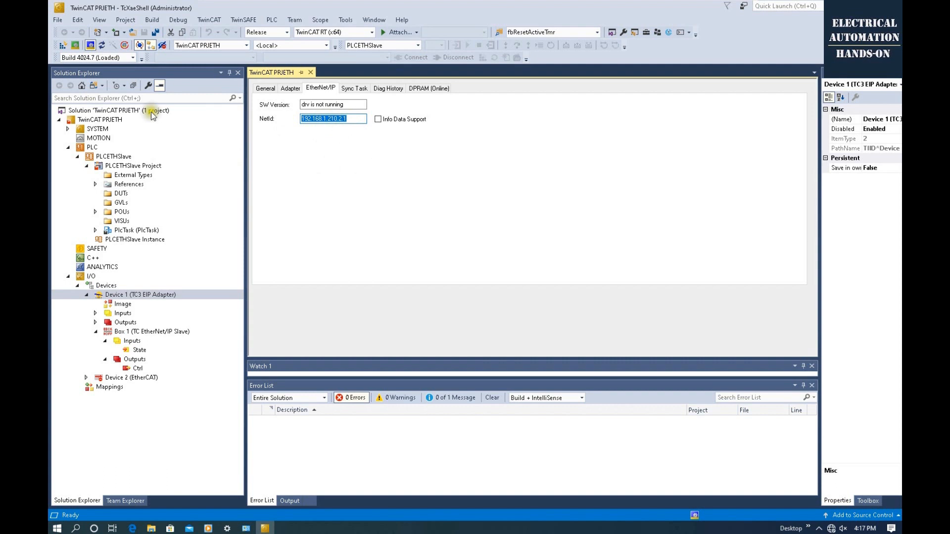
{"action": "left_click", "coordinate": [360, 260]}
{"action": "left_click", "coordinate": [354, 89]}
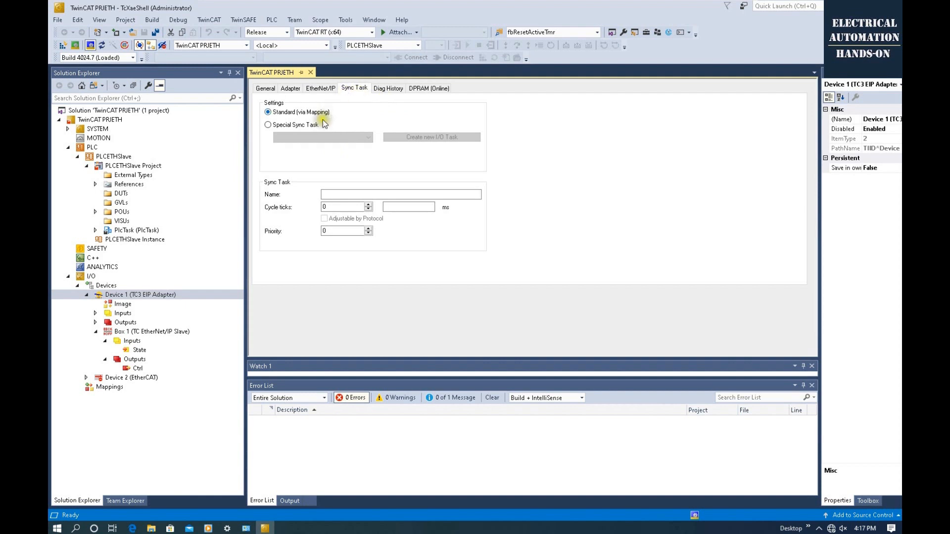
{"action": "left_click", "coordinate": [295, 125]}
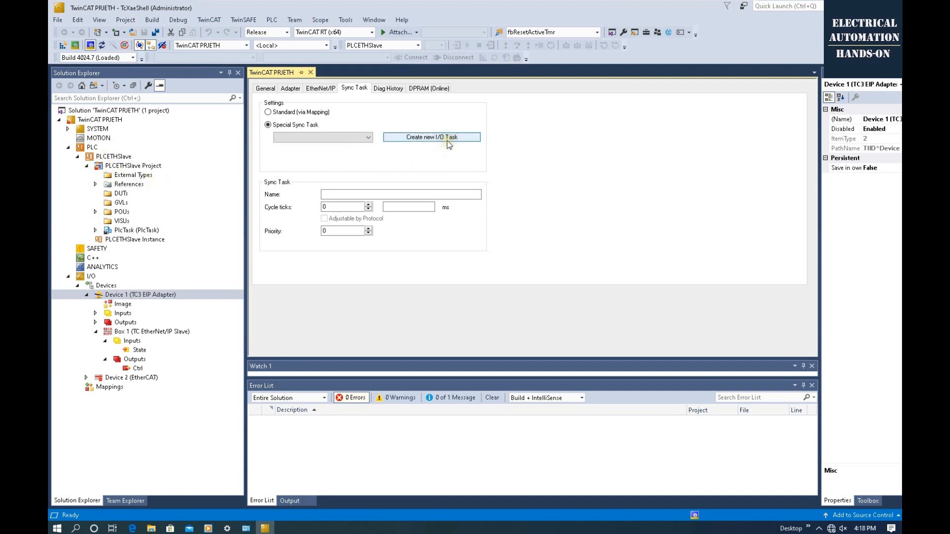
Change PlcTask's cycle ticks from 10 to 20 (20.000 ms).
{"action": "left_click", "coordinate": [68, 128]}
{"action": "left_click", "coordinate": [77, 156]}
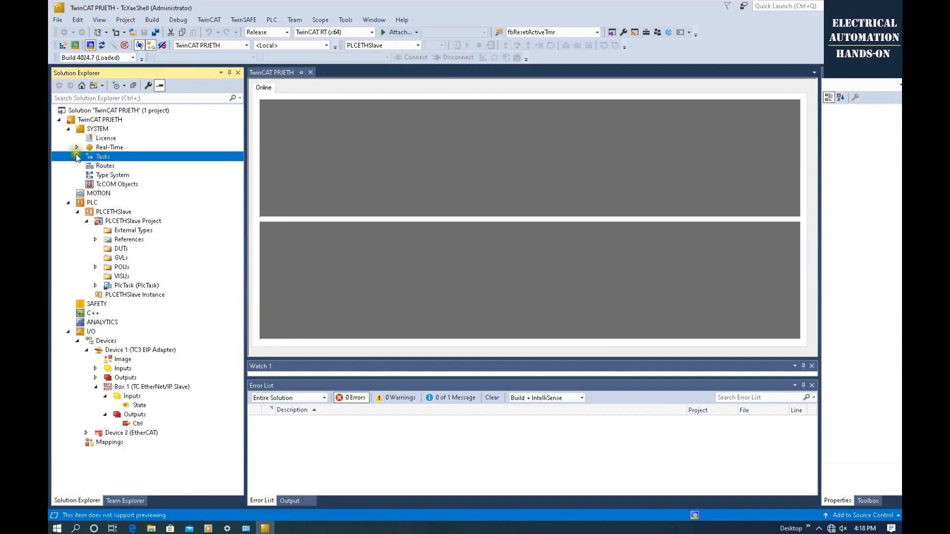
{"action": "left_click", "coordinate": [78, 156]}
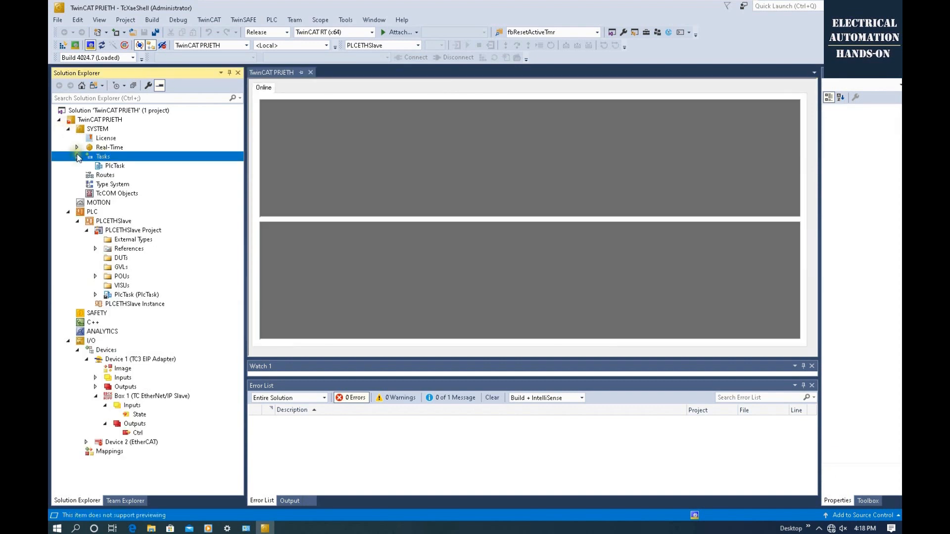
{"action": "right_click", "coordinate": [120, 158]}
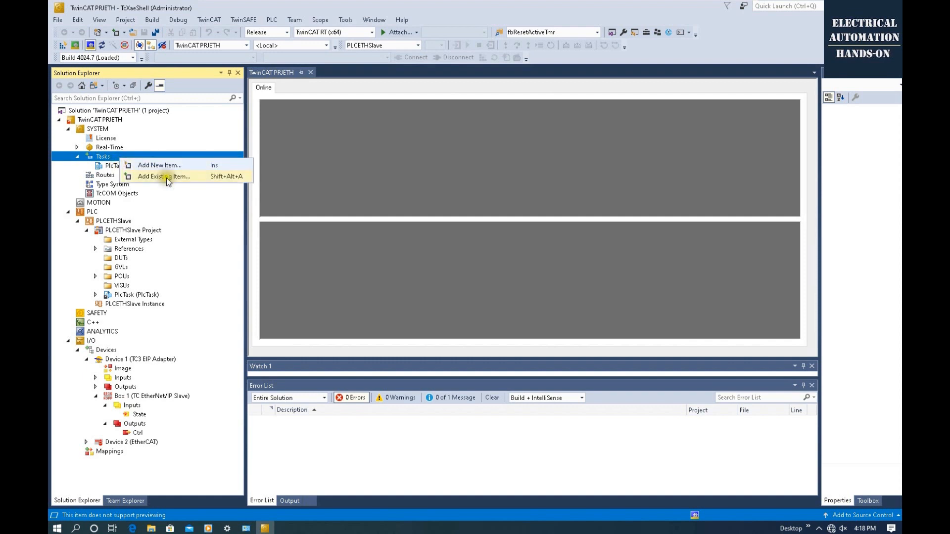
{"action": "left_click", "coordinate": [128, 168]}
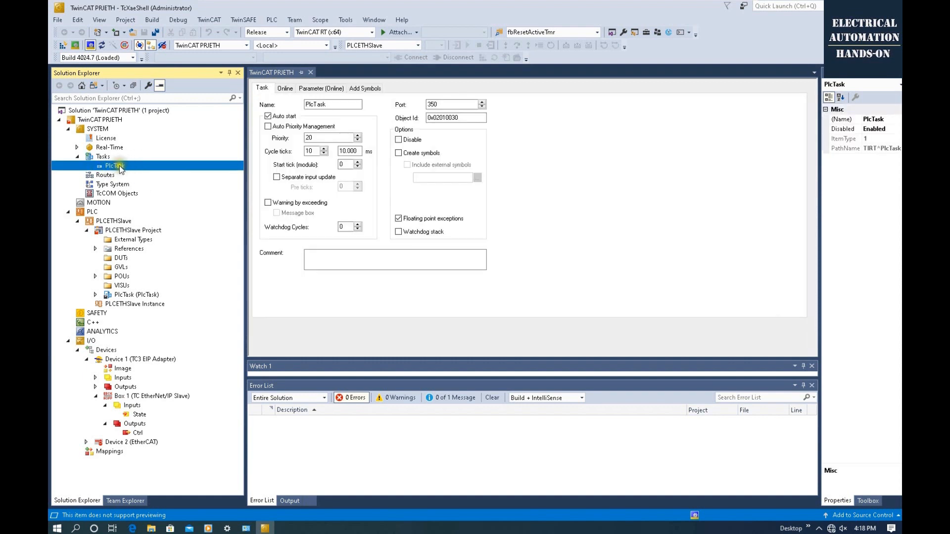
{"action": "double_click", "coordinate": [310, 151]}
{"action": "type", "text": "20"}
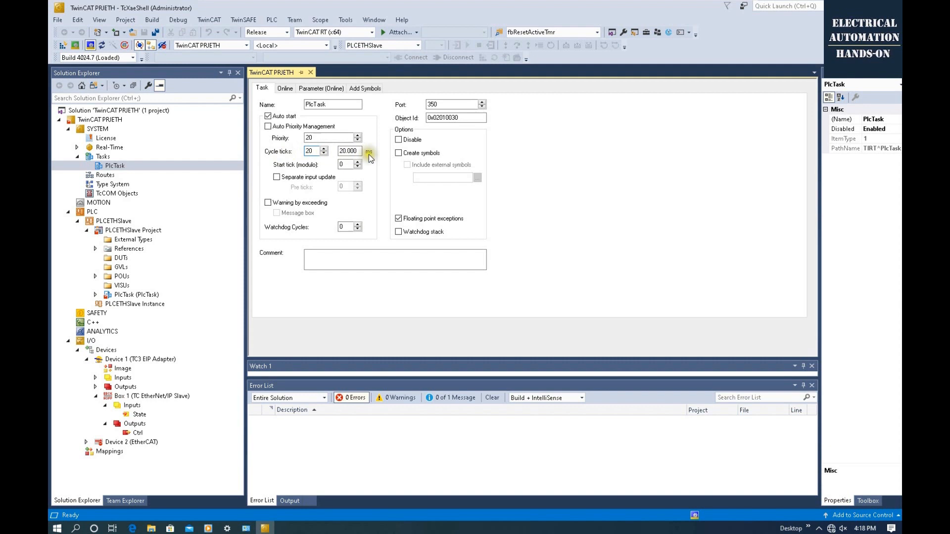
{"action": "left_click", "coordinate": [101, 157]}
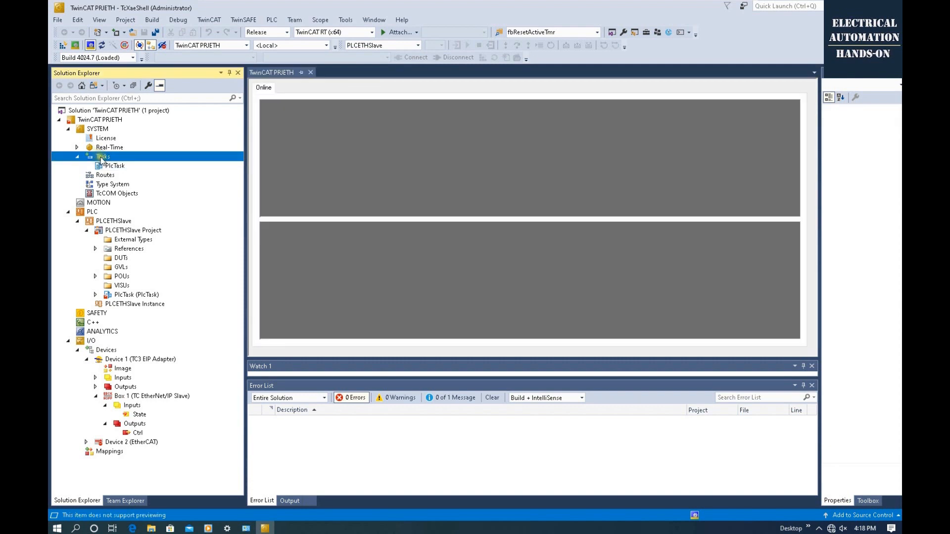
Add a new task under Tasks and rename it ETHTask.
{"action": "right_click", "coordinate": [102, 159]}
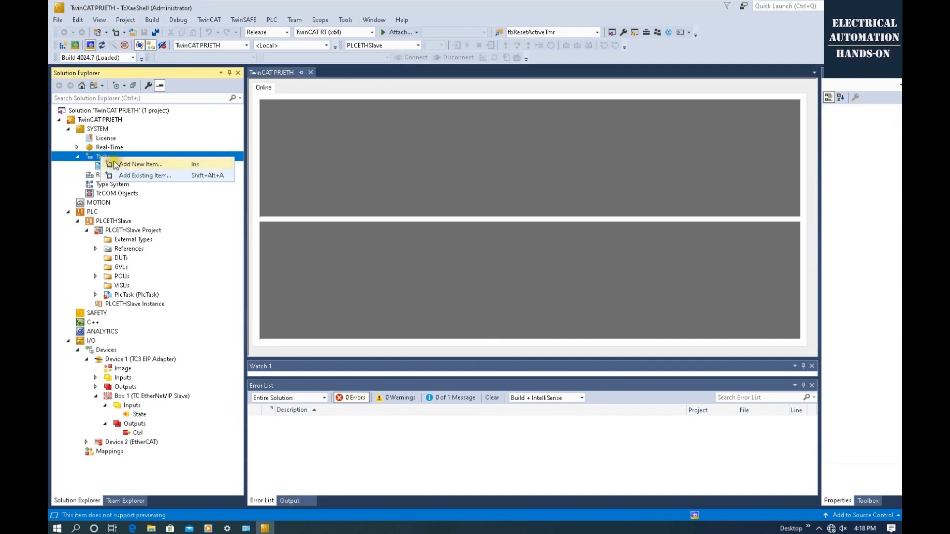
{"action": "left_click", "coordinate": [117, 165]}
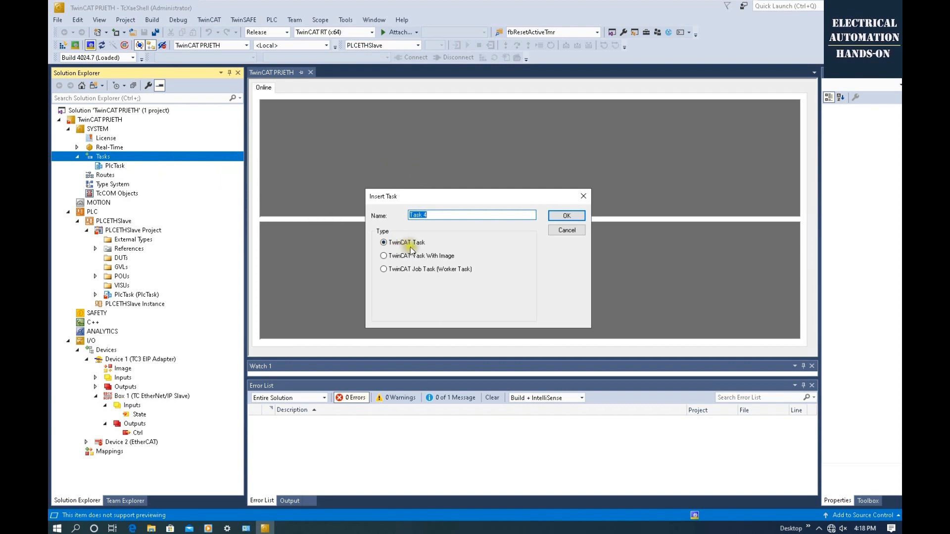
{"action": "left_click", "coordinate": [565, 216]}
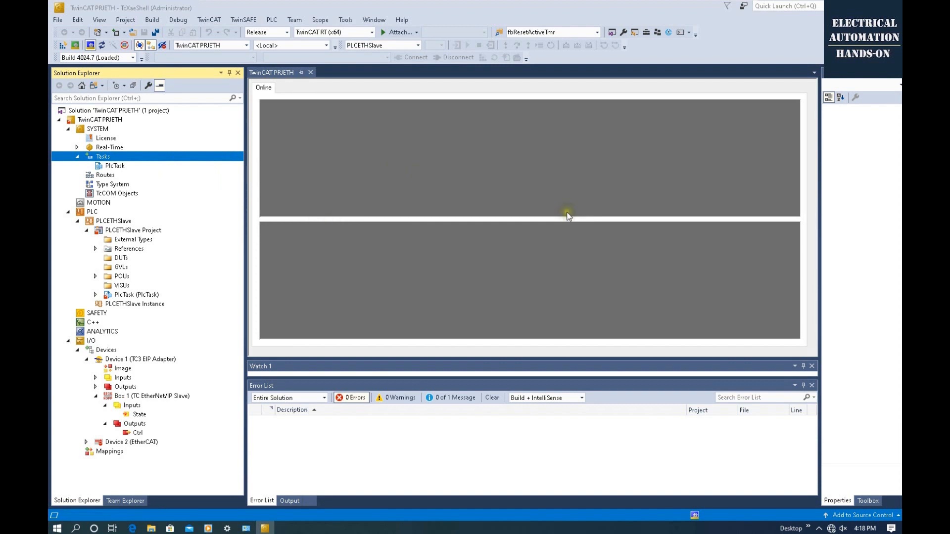
{"action": "right_click", "coordinate": [119, 174]}
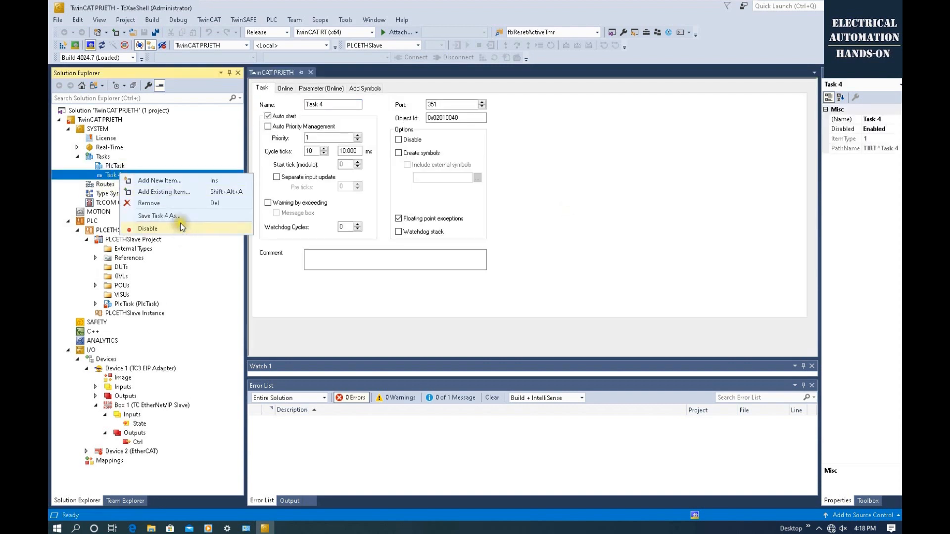
{"action": "left_click", "coordinate": [338, 105]}
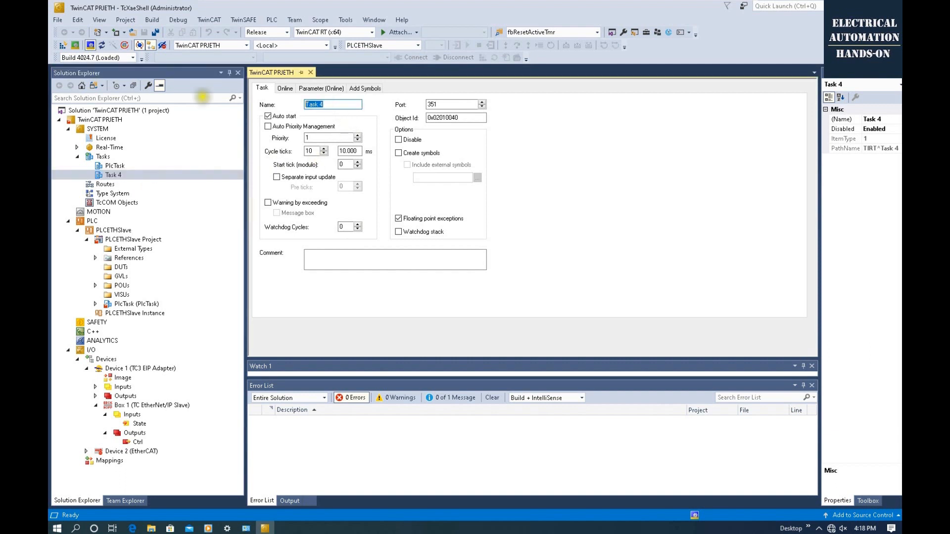
{"action": "type", "text": "ETH"}
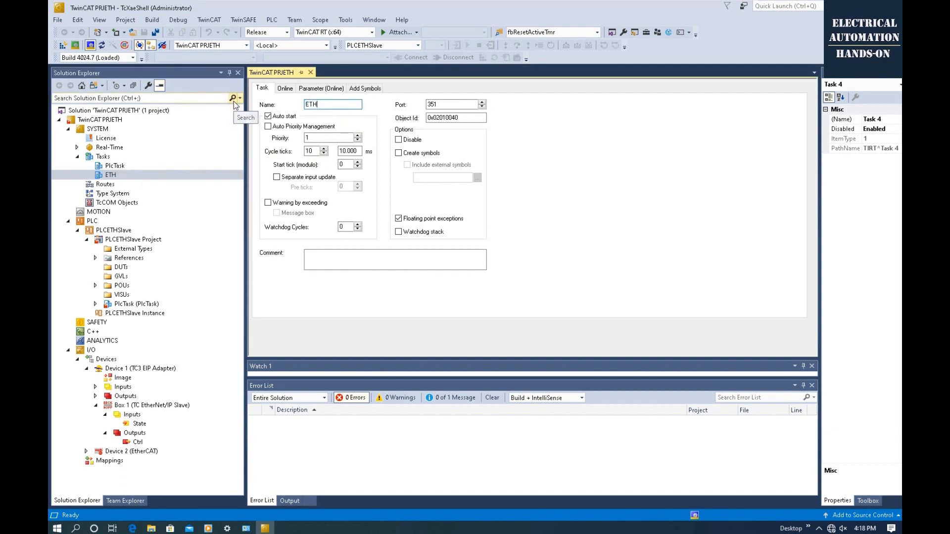
{"action": "type", "text": "Task"}
{"action": "left_click", "coordinate": [311, 151]}
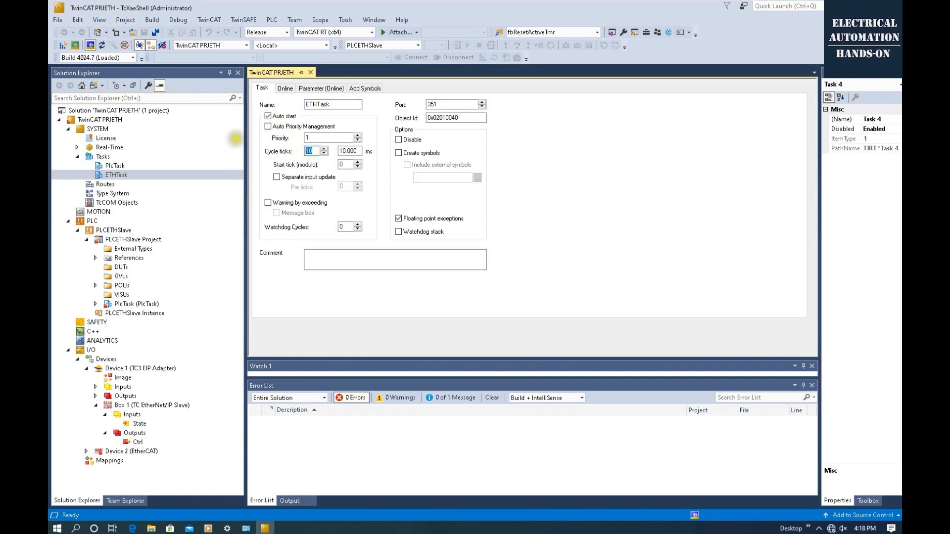
Set ETHTask's priority to 15, keeping its 10-tick cycle, and reopen Device 1's settings.
{"action": "double_click", "coordinate": [310, 151]}
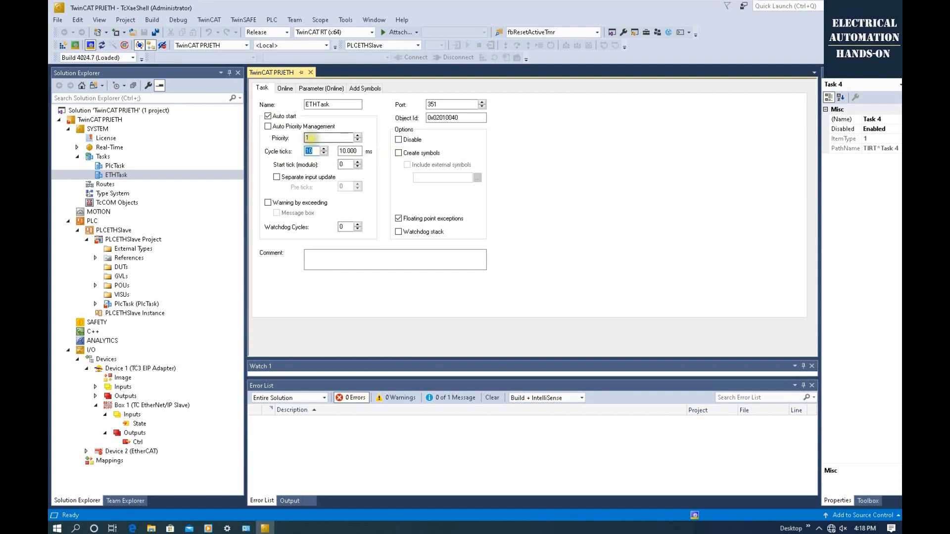
{"action": "double_click", "coordinate": [306, 138]}
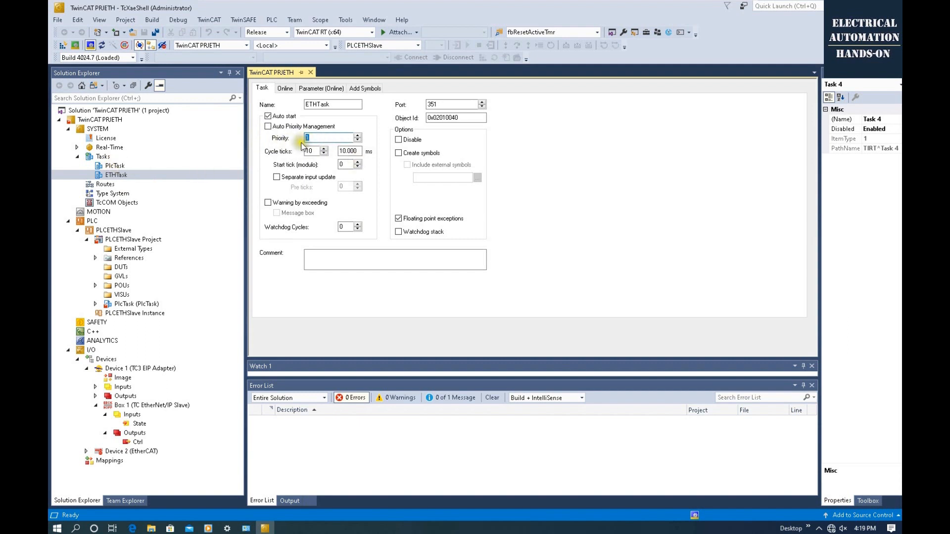
{"action": "left_click", "coordinate": [110, 167]}
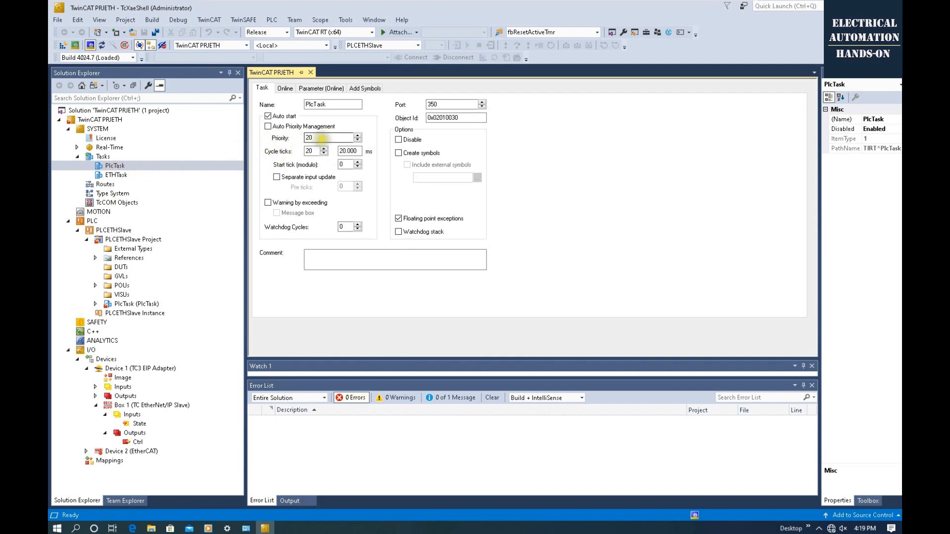
{"action": "left_click", "coordinate": [128, 174]}
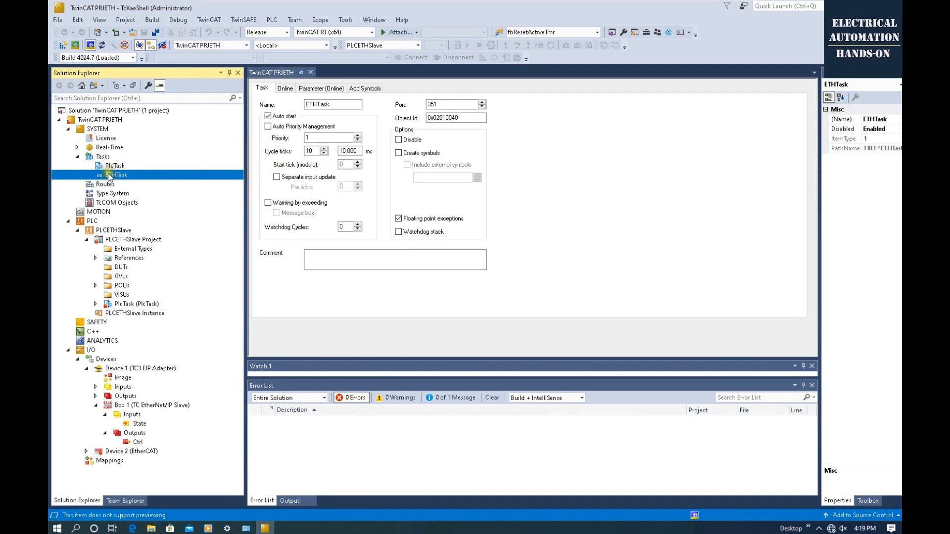
{"action": "left_click", "coordinate": [300, 163]}
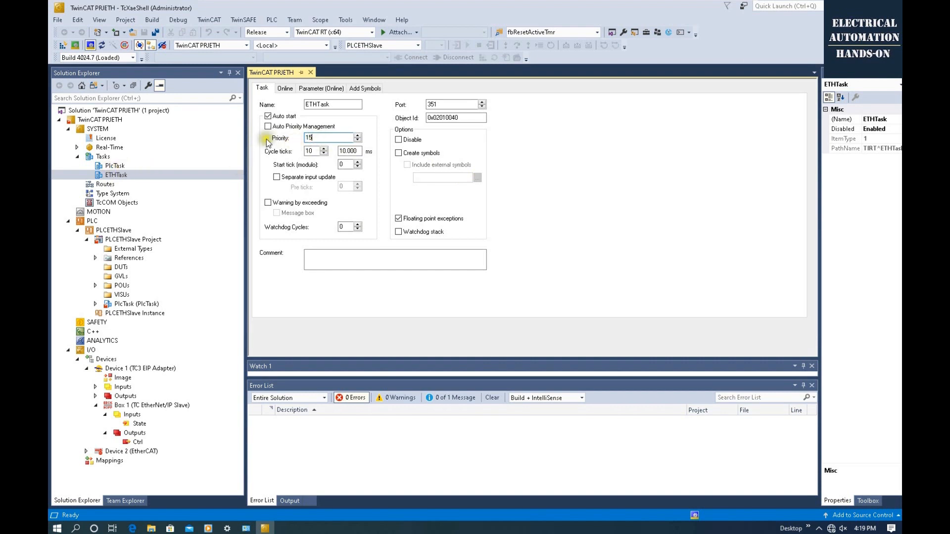
{"action": "left_click", "coordinate": [116, 175]}
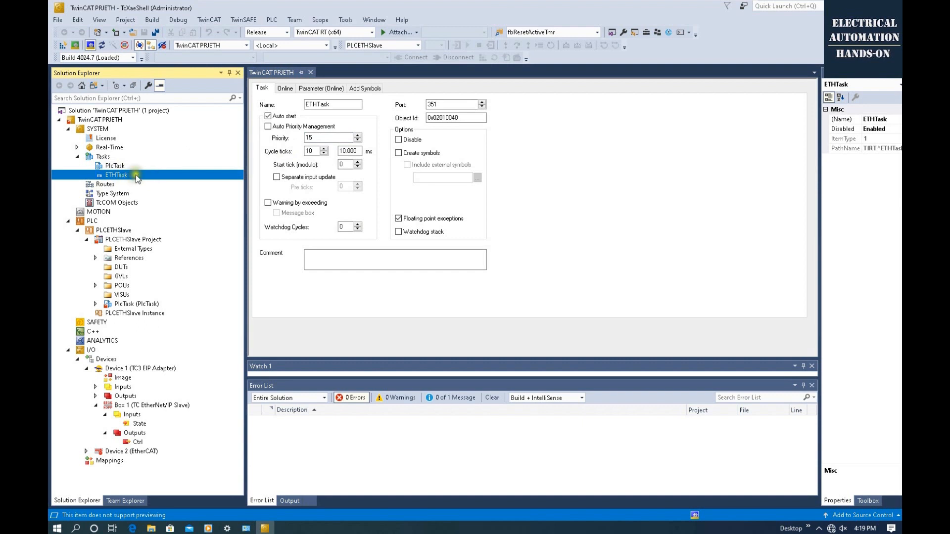
{"action": "double_click", "coordinate": [144, 370]}
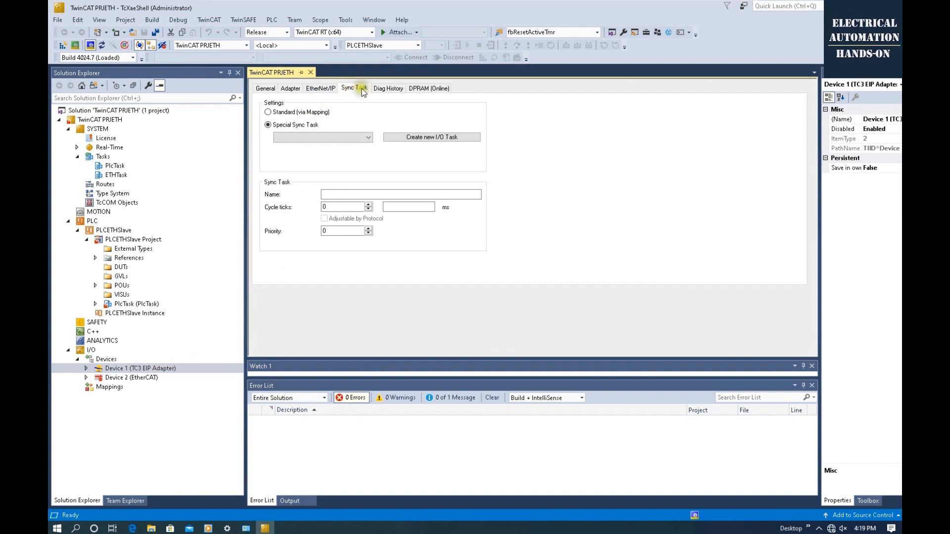
Choose ETHTask as Device 1's special sync task, then show Box 1's settings.
{"action": "left_click", "coordinate": [317, 137]}
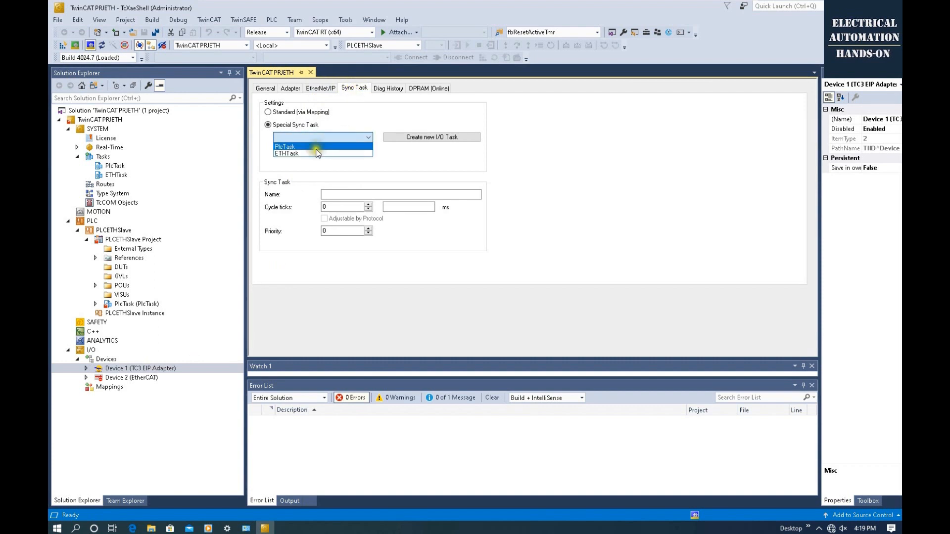
{"action": "left_click", "coordinate": [291, 154]}
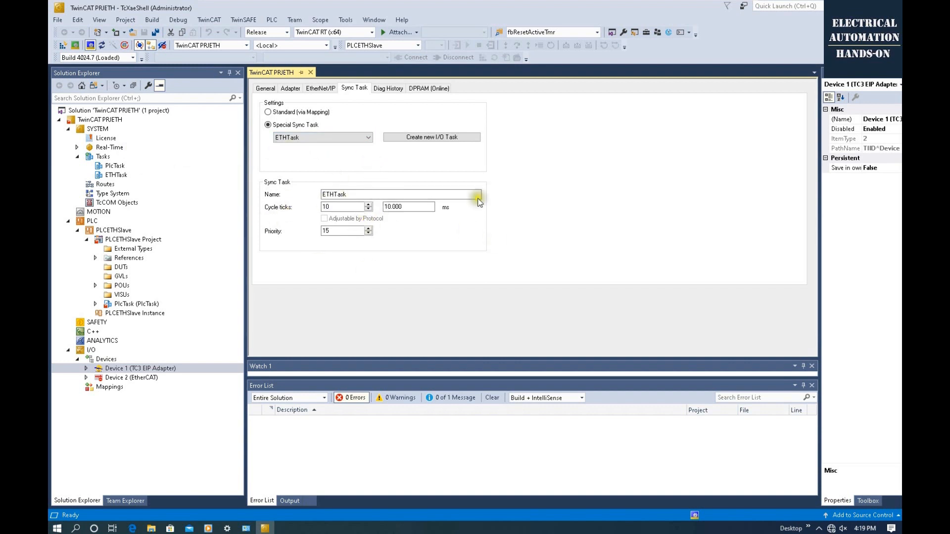
{"action": "left_click", "coordinate": [394, 91]}
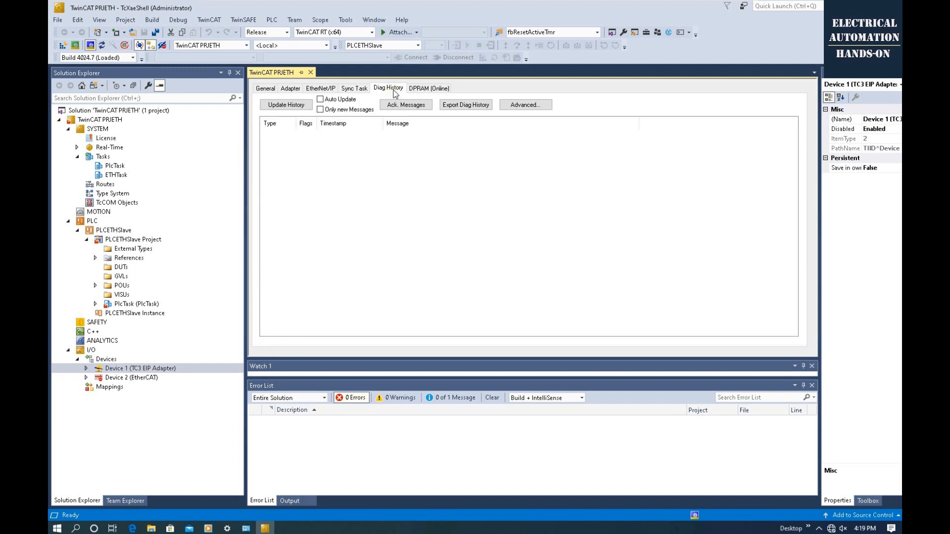
{"action": "left_click", "coordinate": [427, 89]}
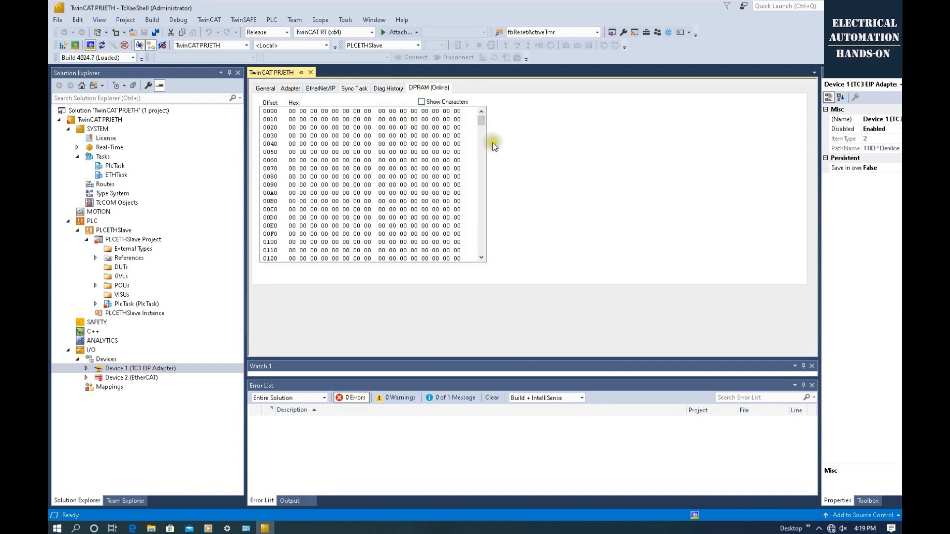
{"action": "left_click", "coordinate": [356, 90]}
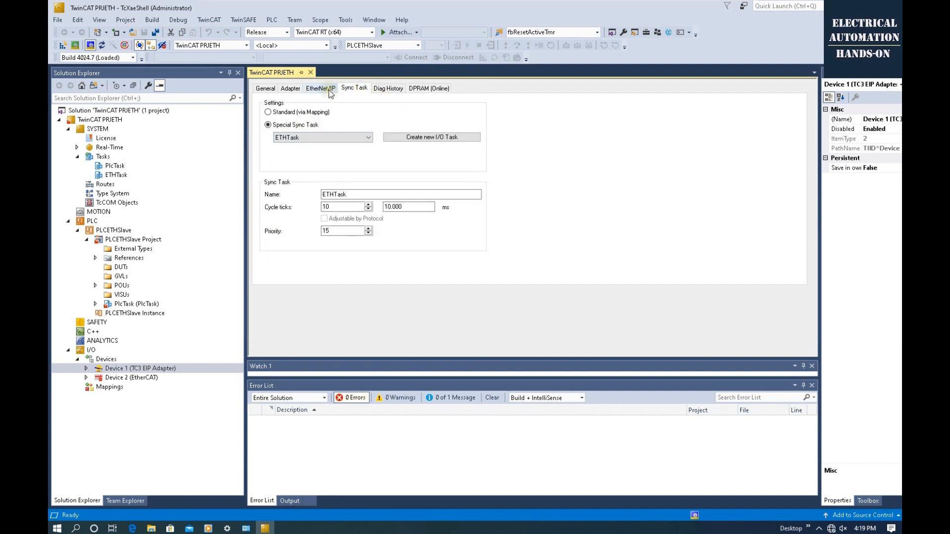
{"action": "left_click", "coordinate": [86, 368]}
{"action": "left_click", "coordinate": [148, 405]}
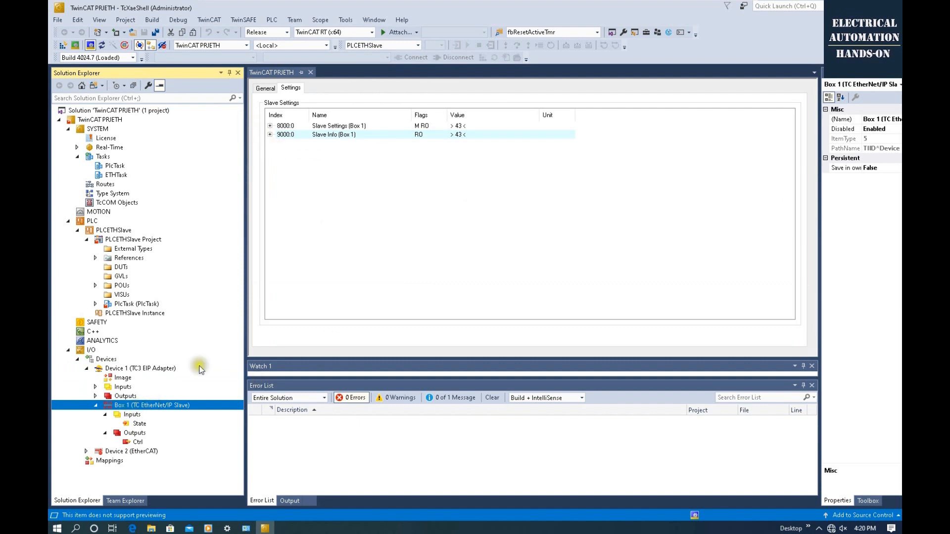
Append an IO assembly to Box 1 and view Assembly 1's Inputs with ConnState.
{"action": "right_click", "coordinate": [171, 405]}
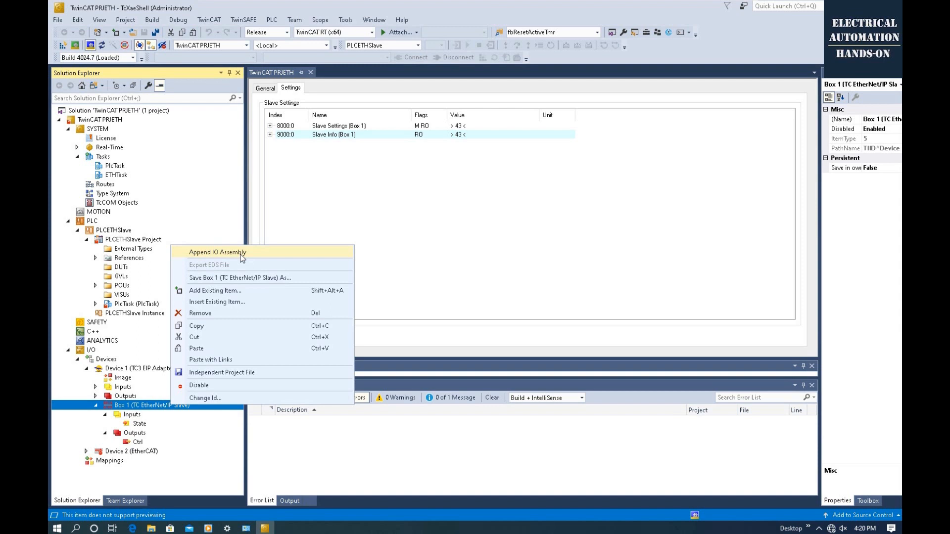
{"action": "left_click", "coordinate": [218, 252]}
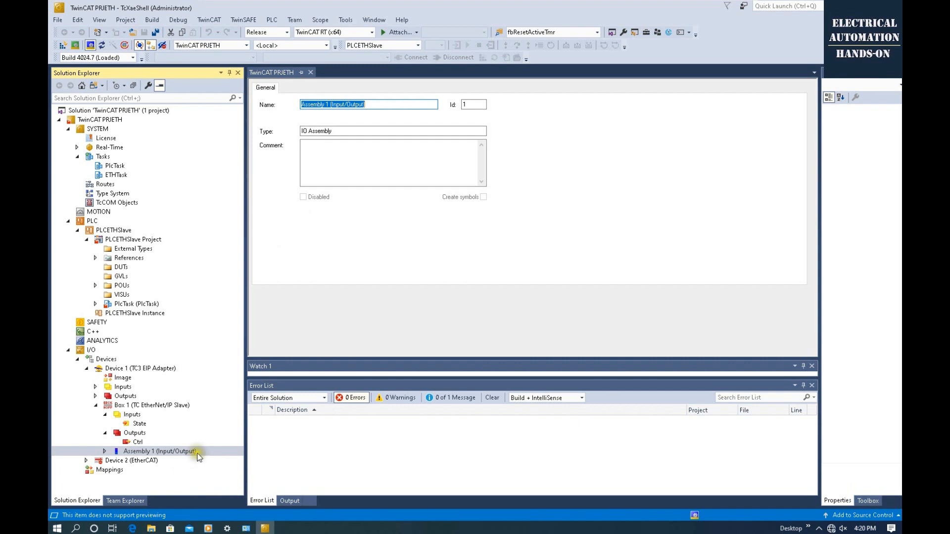
{"action": "double_click", "coordinate": [141, 451]}
{"action": "left_click", "coordinate": [141, 452]}
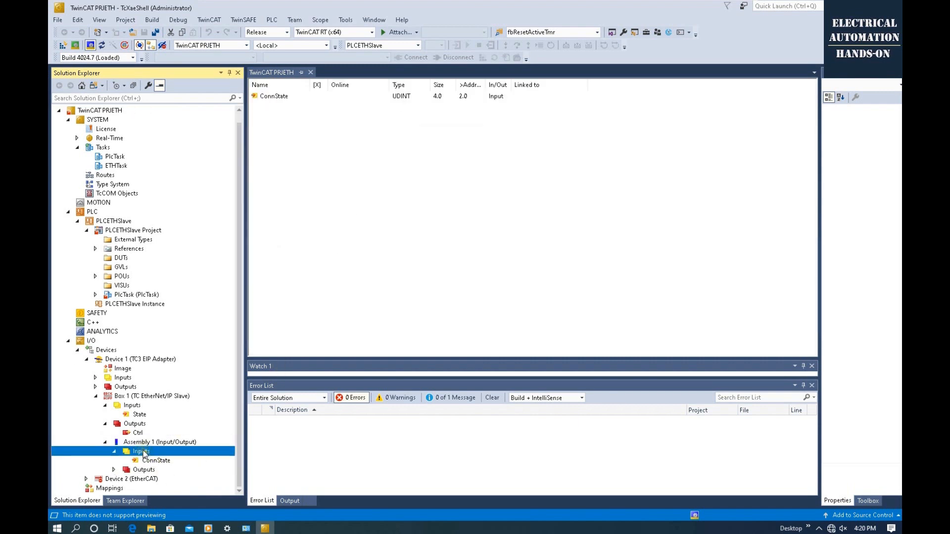
Add eight BYTE inputs named Master2Salve to Assembly 1's Inputs, starting at byte 6.
{"action": "right_click", "coordinate": [144, 454]}
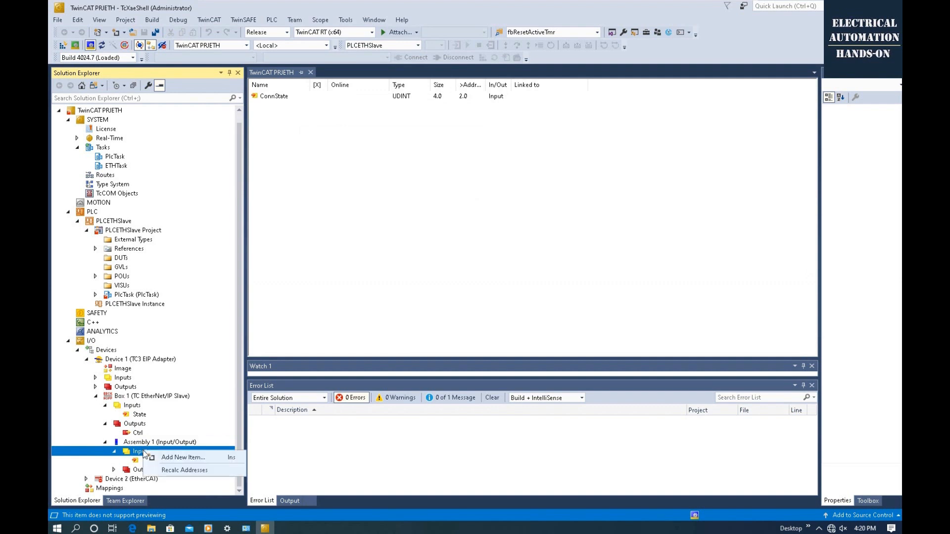
{"action": "left_click", "coordinate": [173, 458]}
{"action": "left_click_drag", "start_coordinate": [486, 168], "coordinate": [495, 102]}
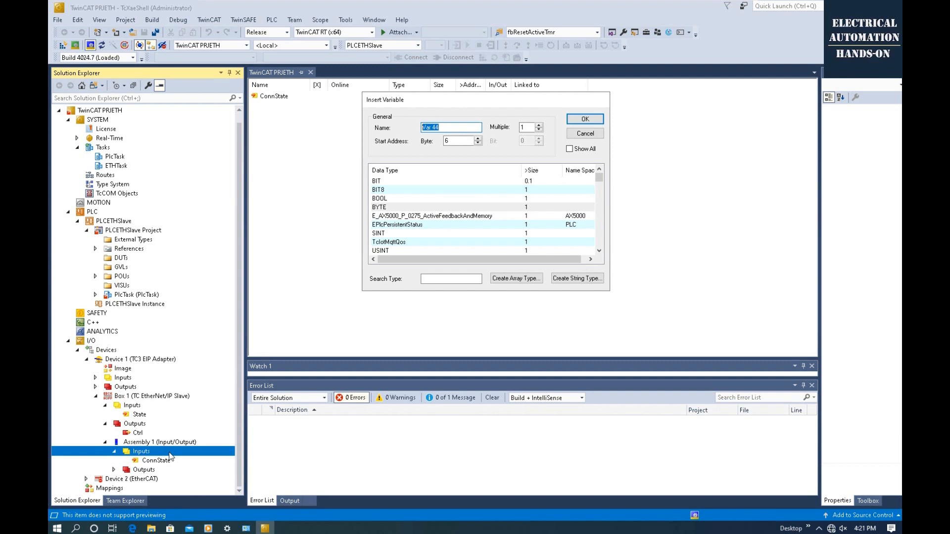
{"action": "type", "text": "m"}
{"action": "type", "text": "aster2Salve"}
{"action": "left_click", "coordinate": [399, 207]}
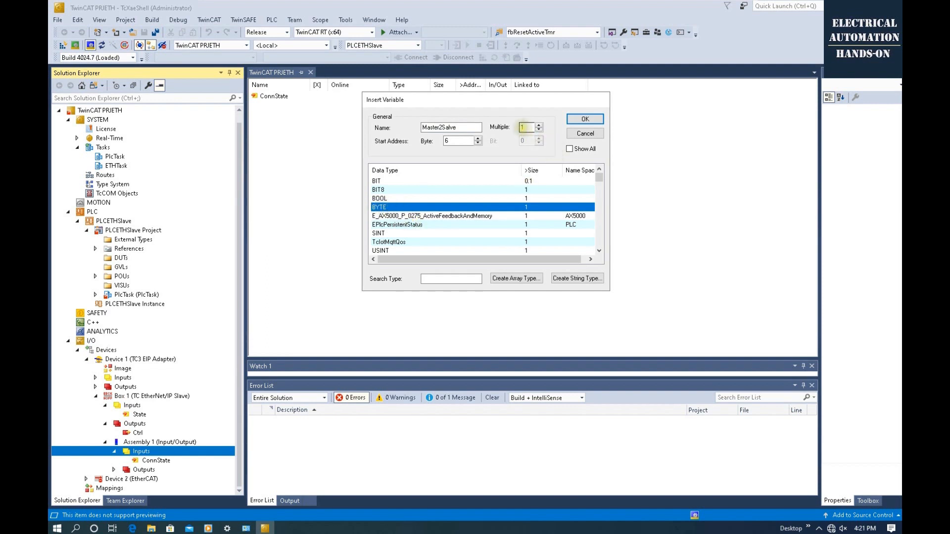
{"action": "double_click", "coordinate": [524, 127]}
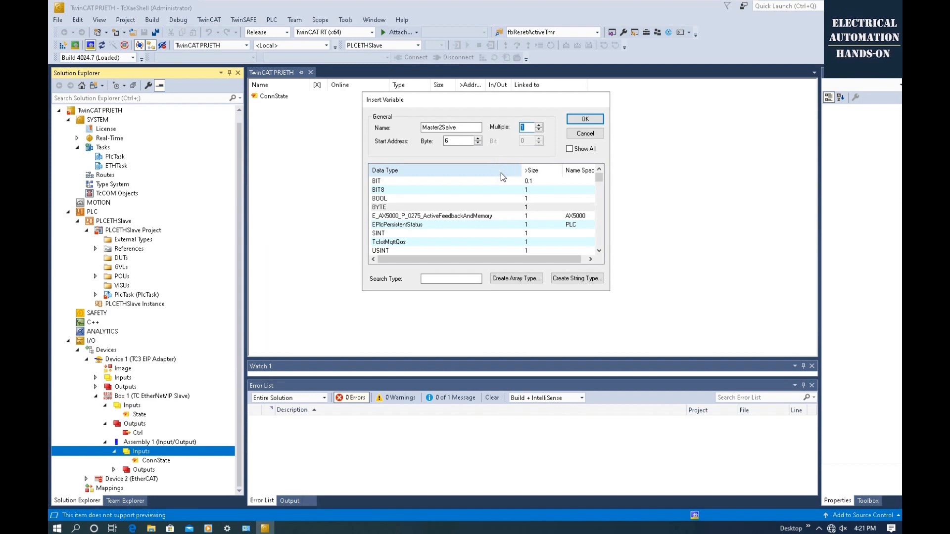
{"action": "type", "text": "8"}
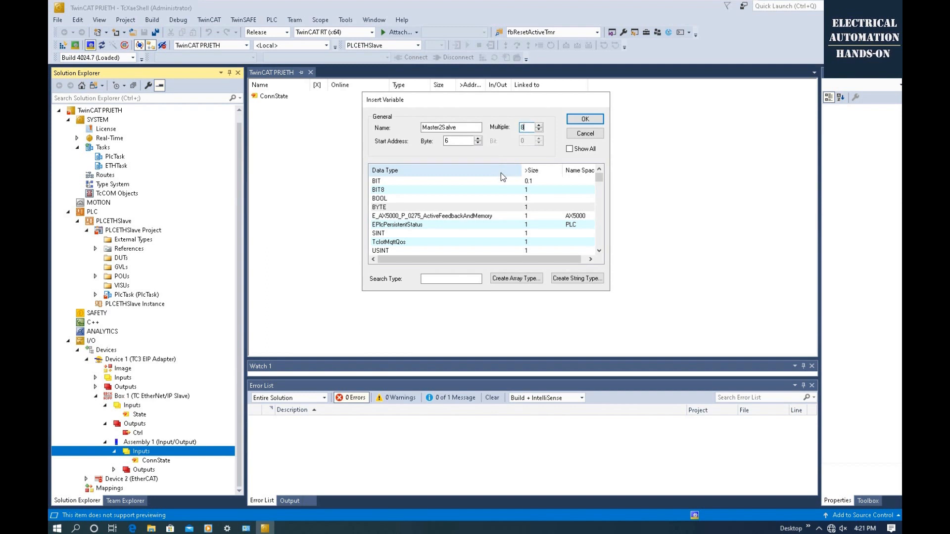
{"action": "left_click", "coordinate": [388, 208]}
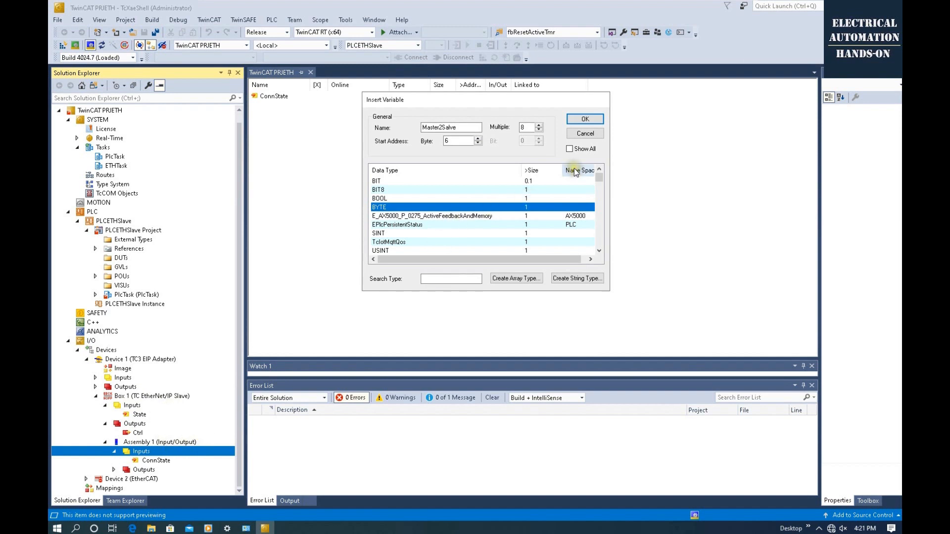
{"action": "left_click", "coordinate": [585, 119]}
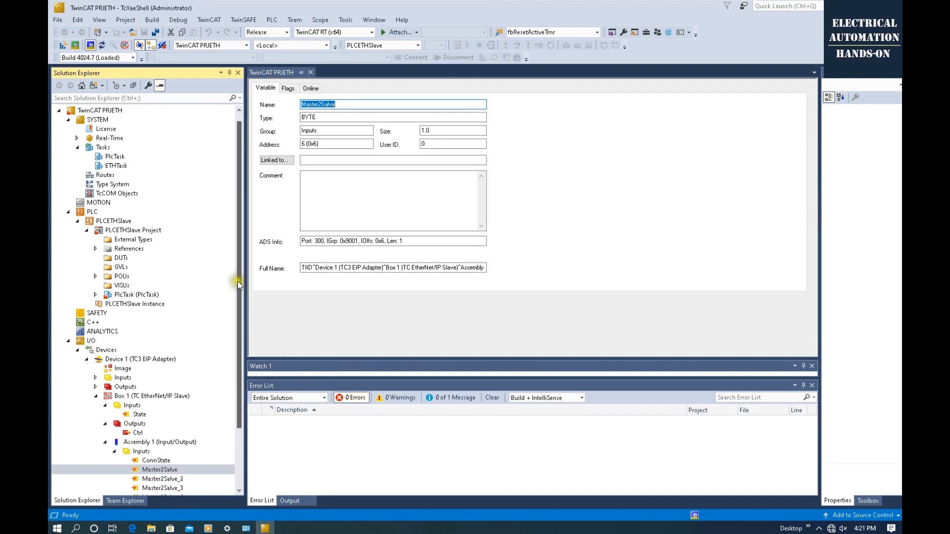
Rename the first Master2Salve input to Master2Salve_1.
{"action": "left_click_drag", "start_coordinate": [239, 283], "coordinate": [236, 418]}
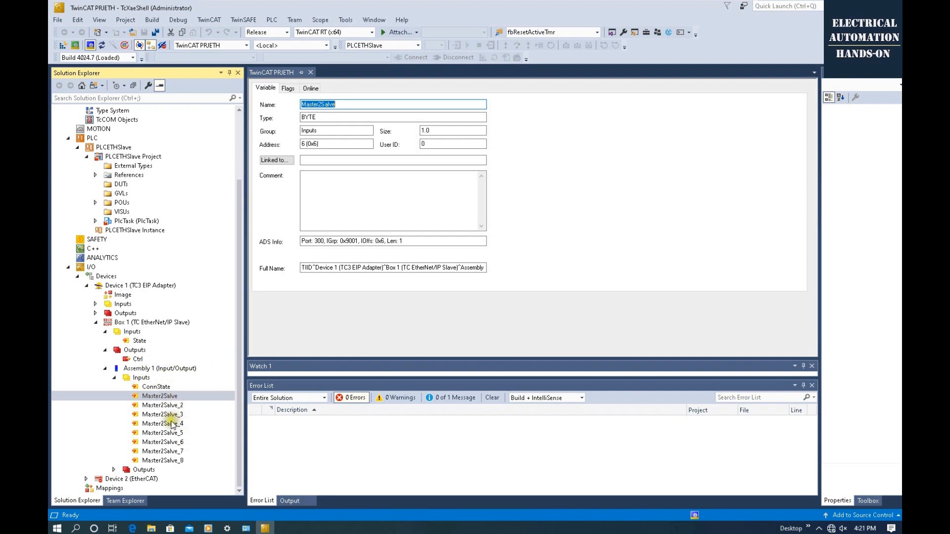
{"action": "left_click", "coordinate": [276, 160]}
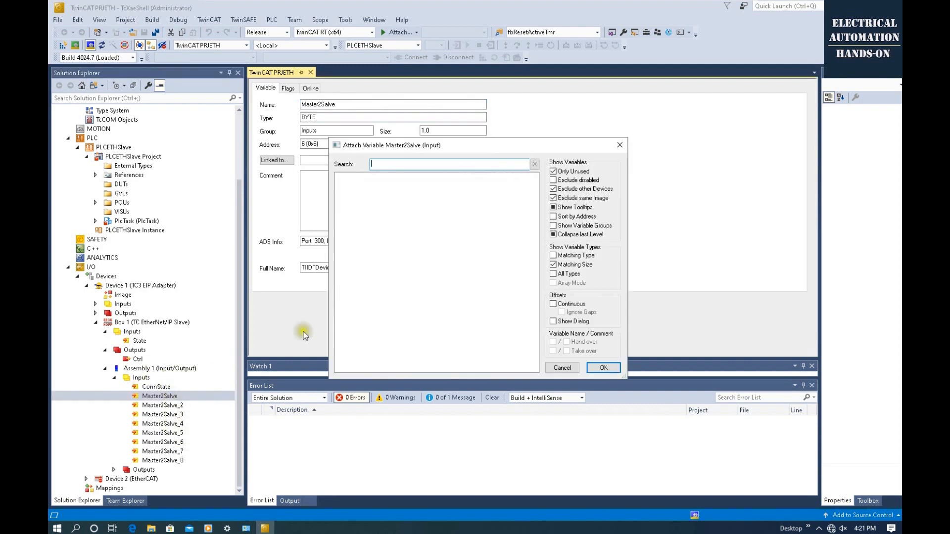
{"action": "left_click", "coordinate": [618, 145]}
{"action": "double_click", "coordinate": [316, 117]}
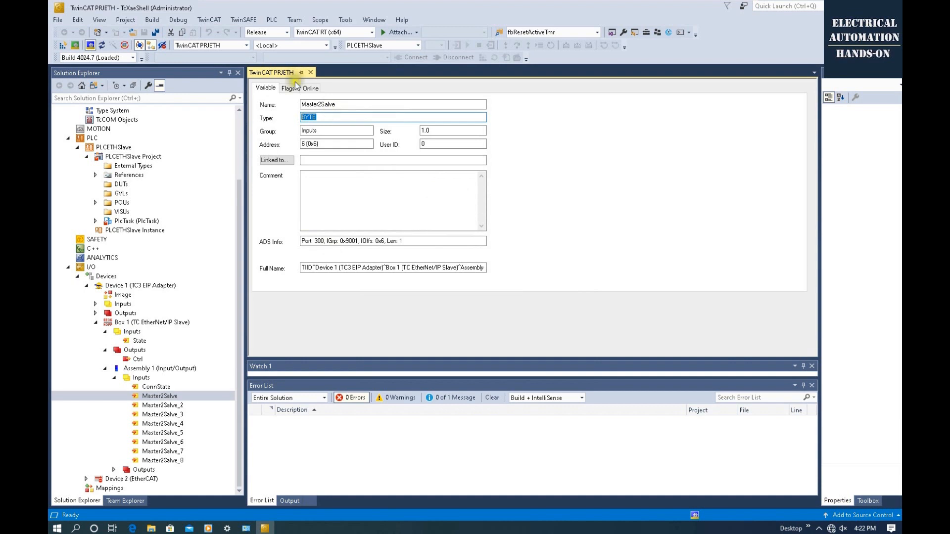
{"action": "left_click", "coordinate": [310, 88]}
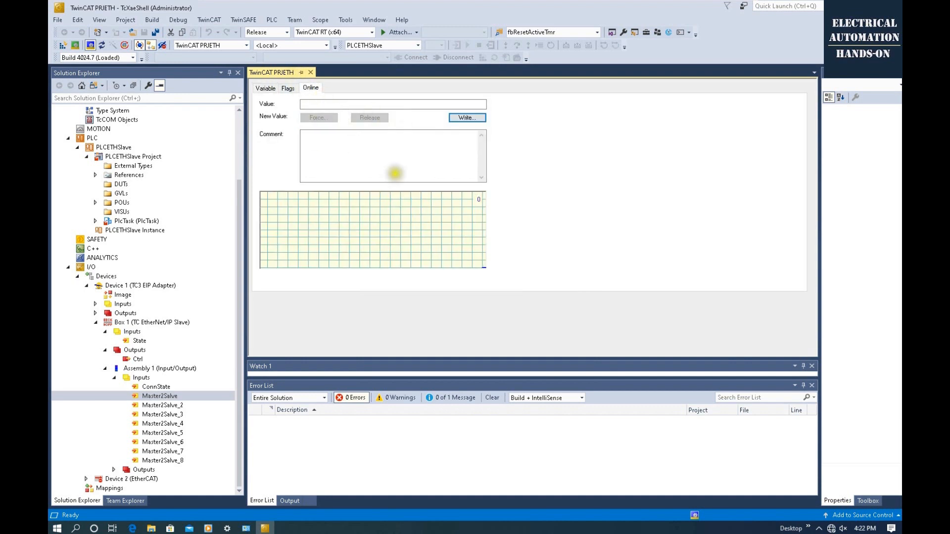
{"action": "left_click", "coordinate": [265, 88]}
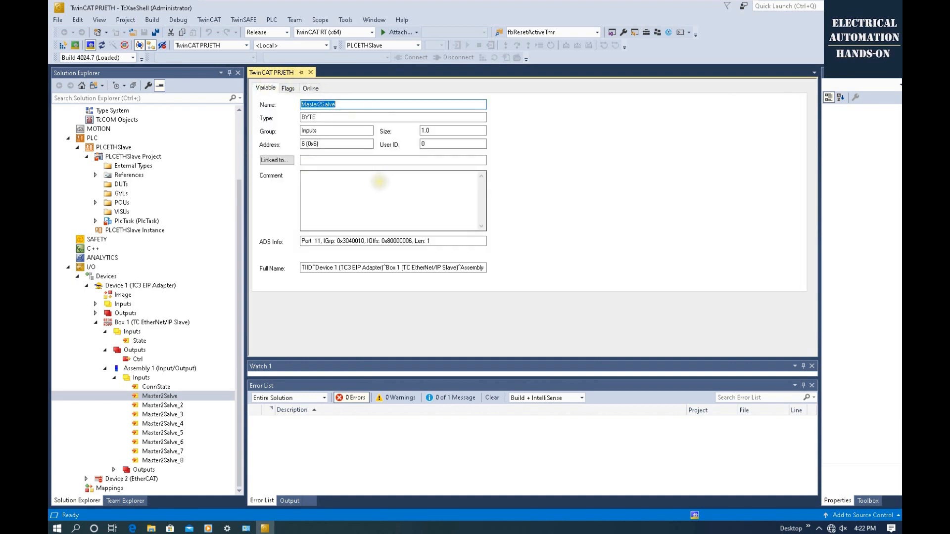
{"action": "key", "text": "End"}
{"action": "type", "text": "_"}
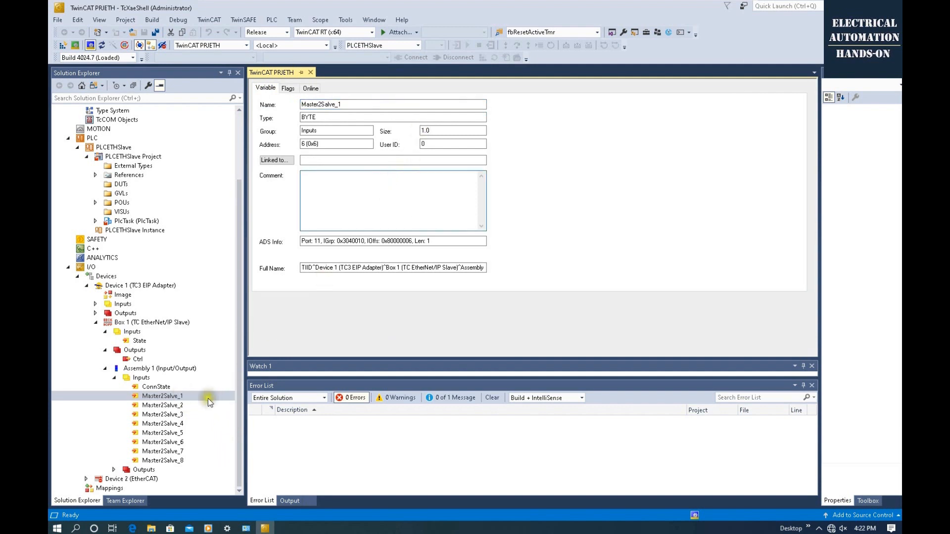
{"action": "left_click", "coordinate": [195, 397]}
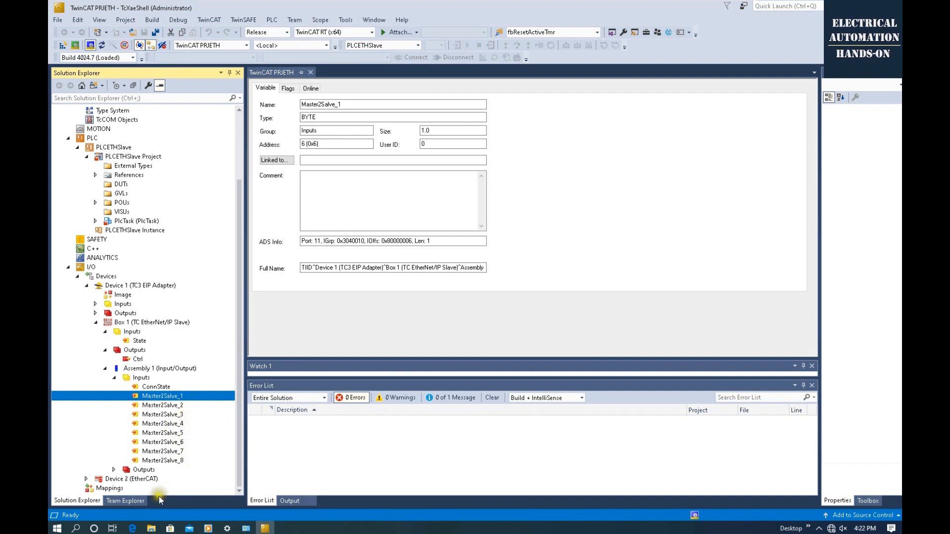
{"action": "left_click", "coordinate": [114, 469]}
Add eight BYTE outputs named Slave2Master to Assembly 1's Outputs.
{"action": "right_click", "coordinate": [141, 462]}
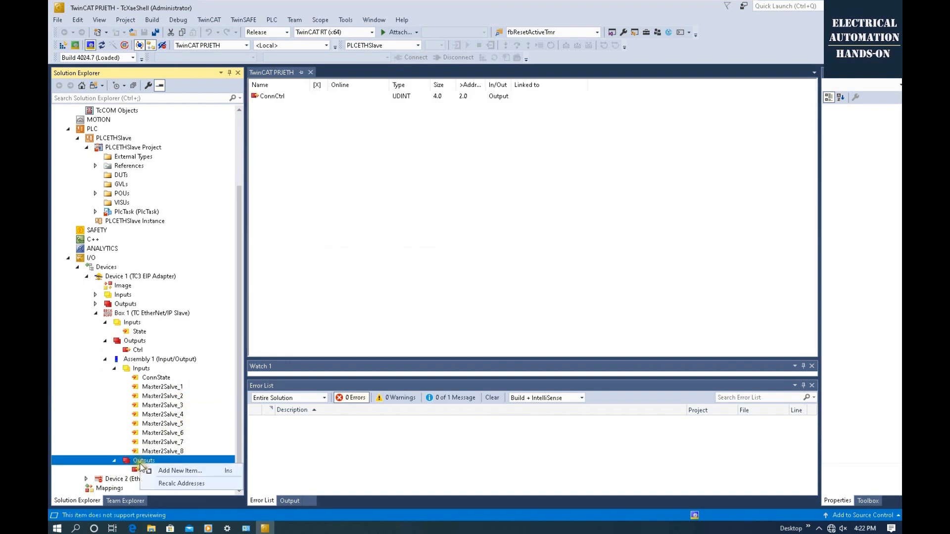
{"action": "left_click", "coordinate": [186, 475]}
{"action": "left_click", "coordinate": [438, 209]}
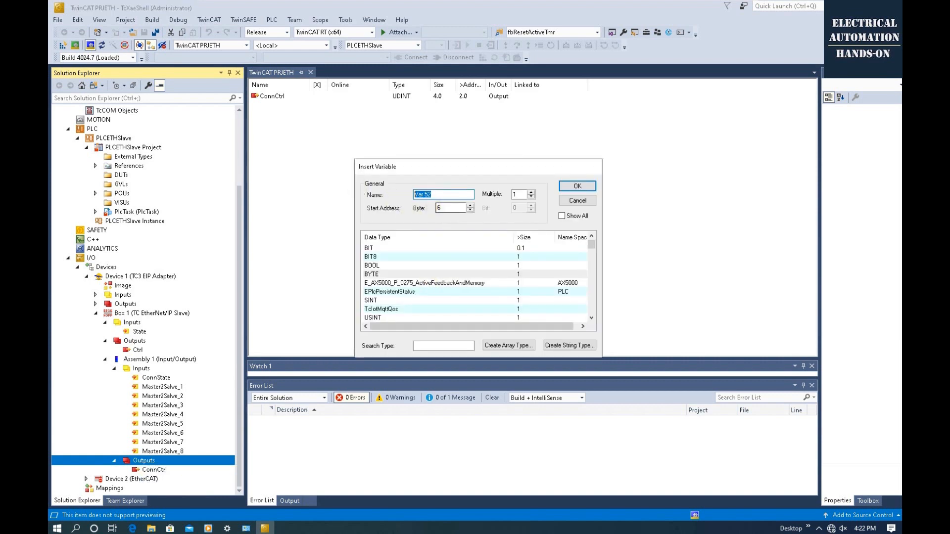
{"action": "type", "text": "Sla"}
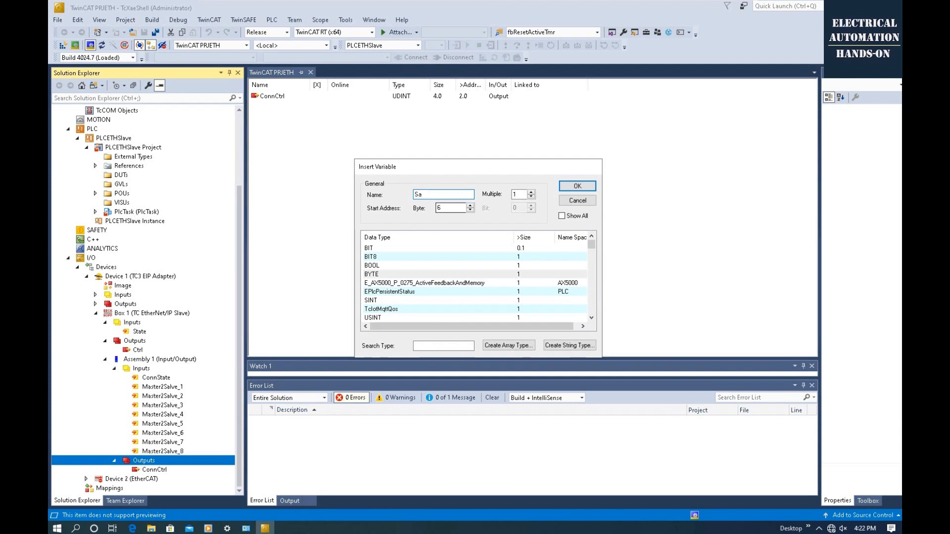
{"action": "type", "text": "ve2Master"}
{"action": "left_click", "coordinate": [380, 274]}
{"action": "left_click_drag", "start_coordinate": [520, 194], "coordinate": [383, 181]}
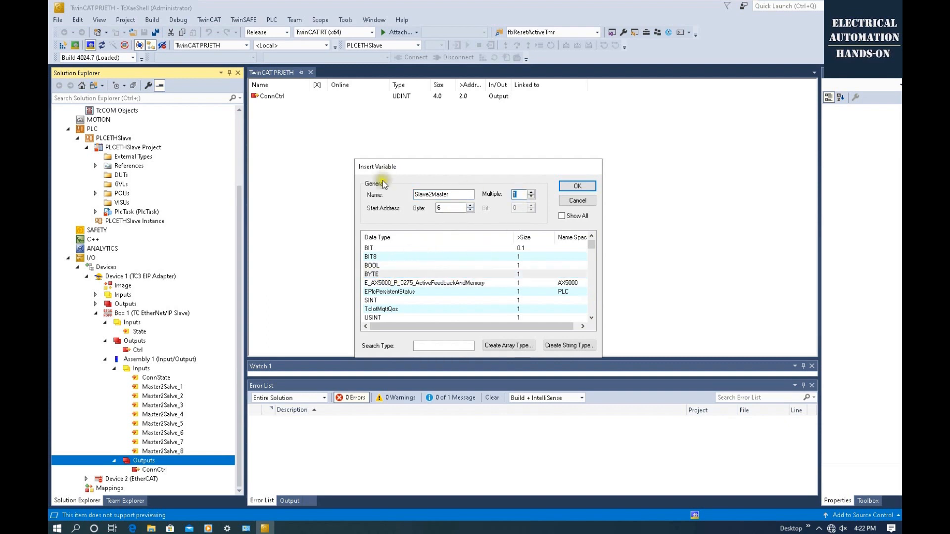
{"action": "type", "text": "8"}
{"action": "left_click", "coordinate": [580, 191]}
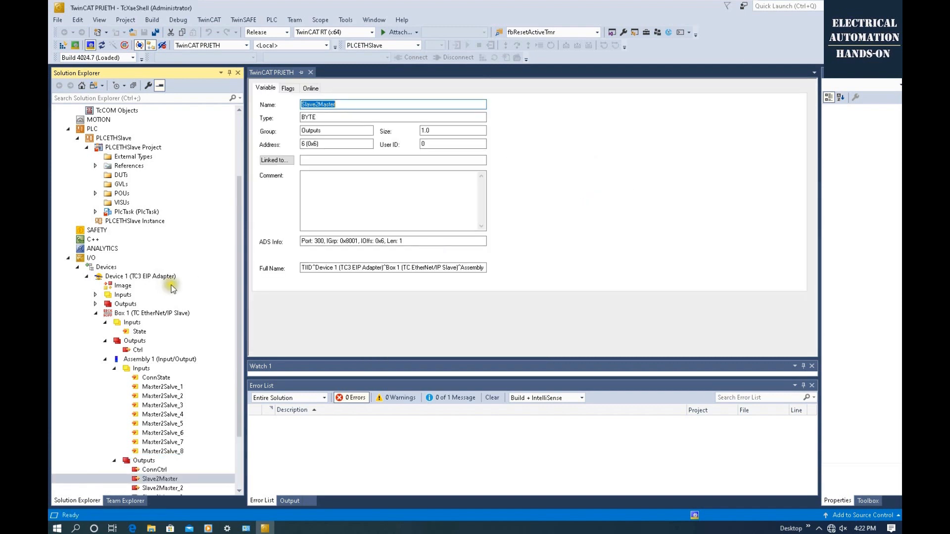
Rename the first output Slave2Master_1 and check the addresses of Slave2Master_2 and _8.
{"action": "left_click", "coordinate": [181, 452]}
{"action": "left_click", "coordinate": [351, 105]}
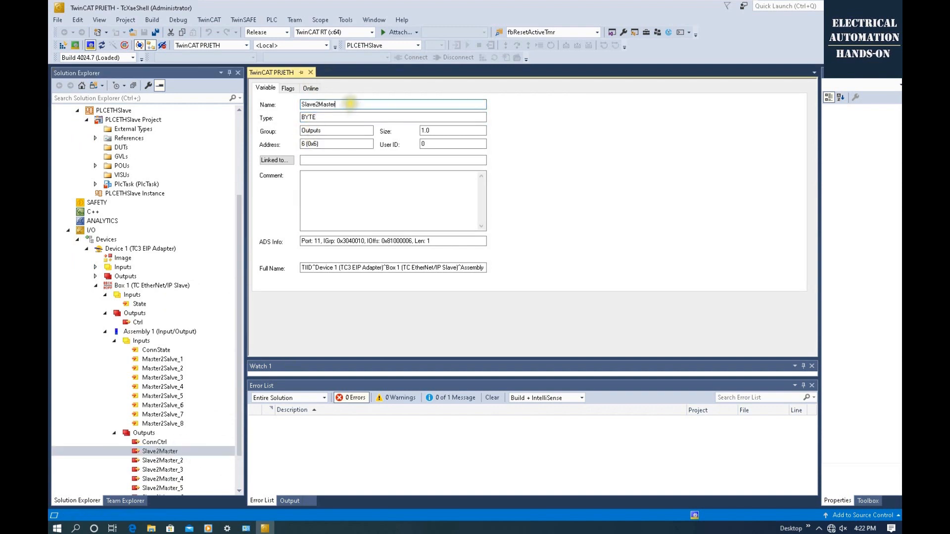
{"action": "left_click", "coordinate": [380, 217]}
{"action": "left_click", "coordinate": [173, 461]}
{"action": "scroll", "coordinate": [188, 445], "scroll_direction": "down", "scroll_amount": 2}
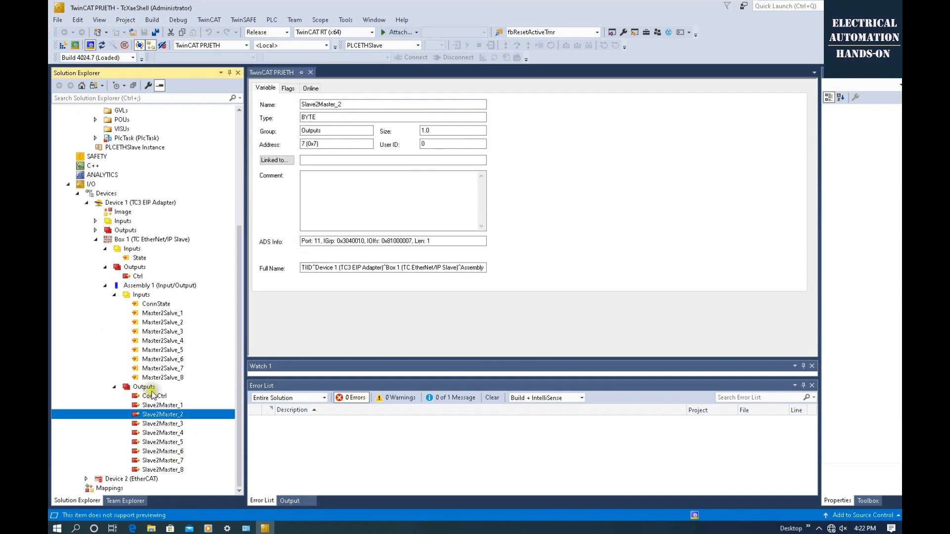
{"action": "left_click", "coordinate": [176, 469]}
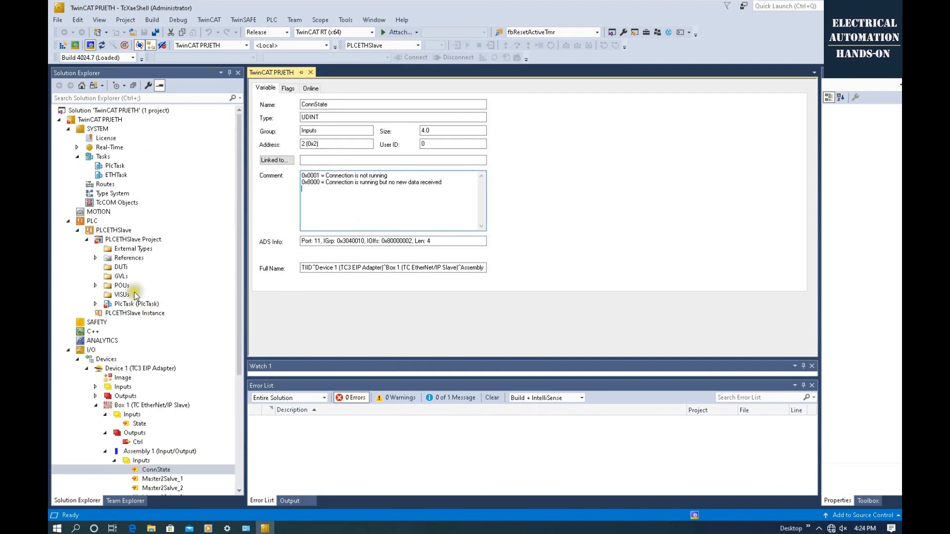
Create a global variable list named ETH in the GVLs folder.
{"action": "left_click", "coordinate": [122, 277]}
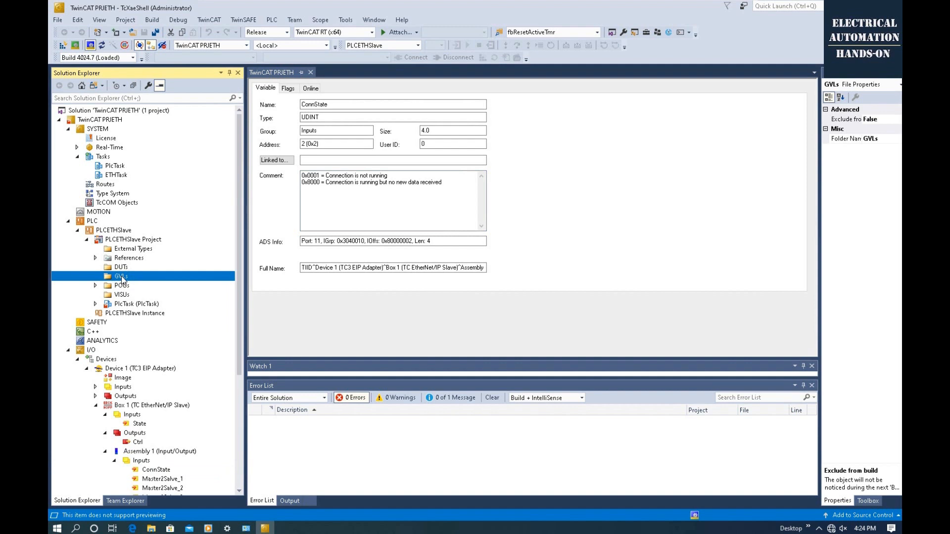
{"action": "right_click", "coordinate": [121, 279]}
{"action": "mouse_move", "coordinate": [161, 283]}
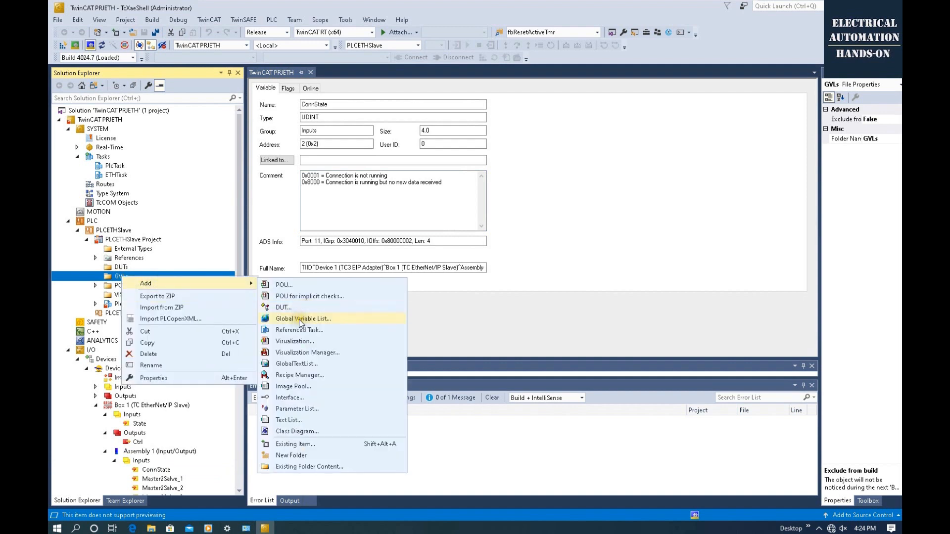
{"action": "left_click", "coordinate": [299, 319]}
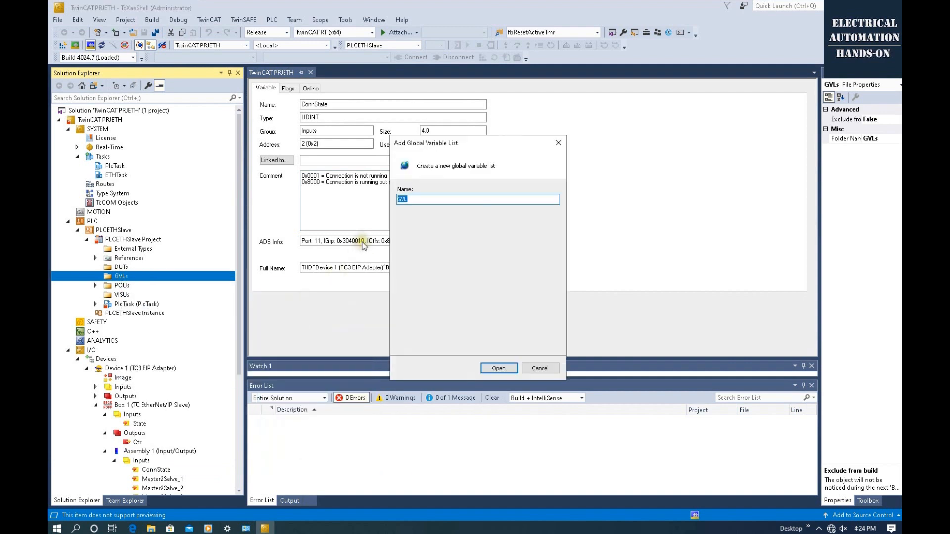
{"action": "type", "text": "eth"}
{"action": "left_click", "coordinate": [499, 369]}
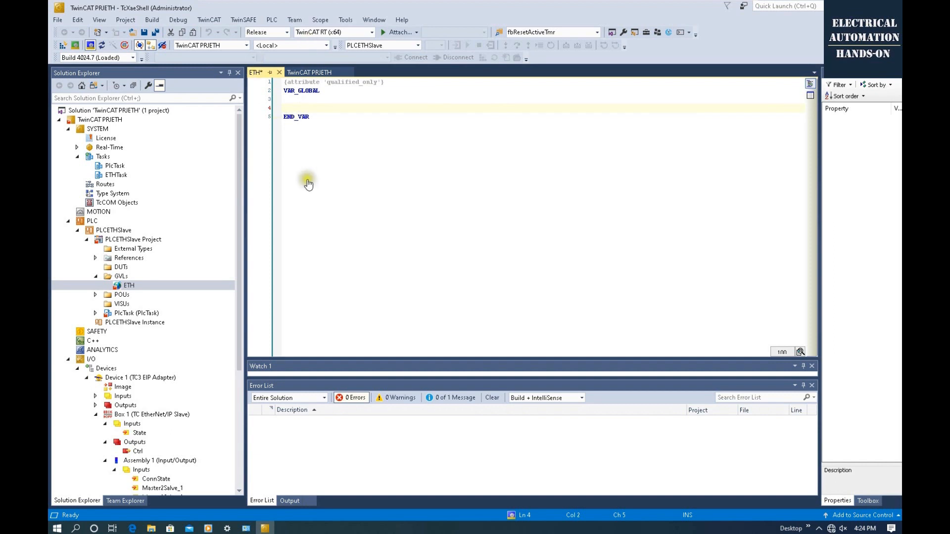
Declare CONNSTATE AT %I* : UDINT and ABTOTC3_BYTE1 as a BYTE input.
{"action": "scroll", "coordinate": [179, 400], "scroll_direction": "down", "scroll_amount": 2}
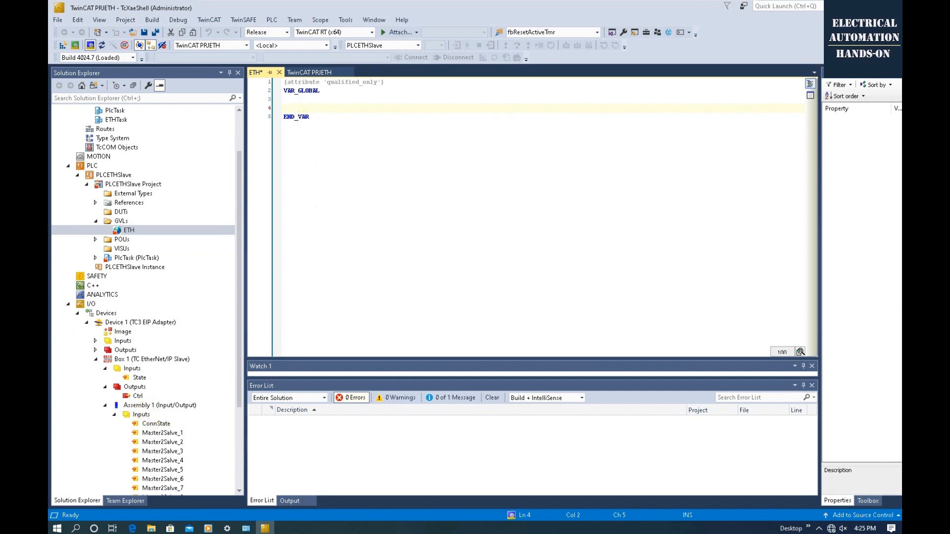
{"action": "type", "text": "CONNSTATE AT %I* : "}
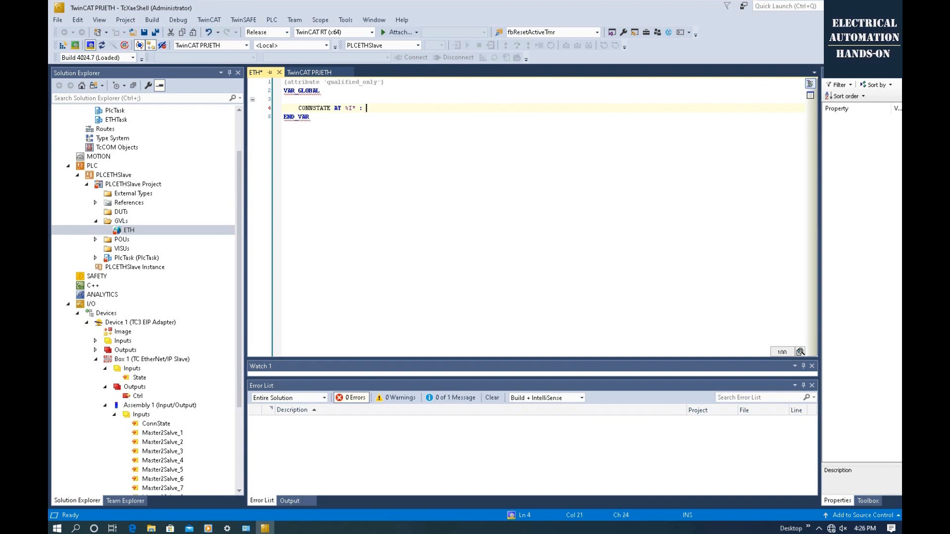
{"action": "type", "text": "UDINT;"}
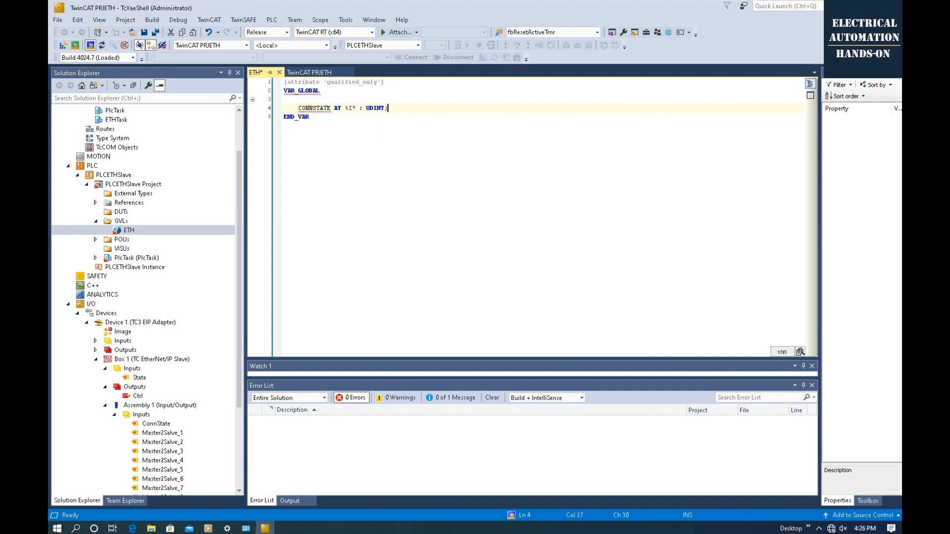
{"action": "key", "text": "Return"}
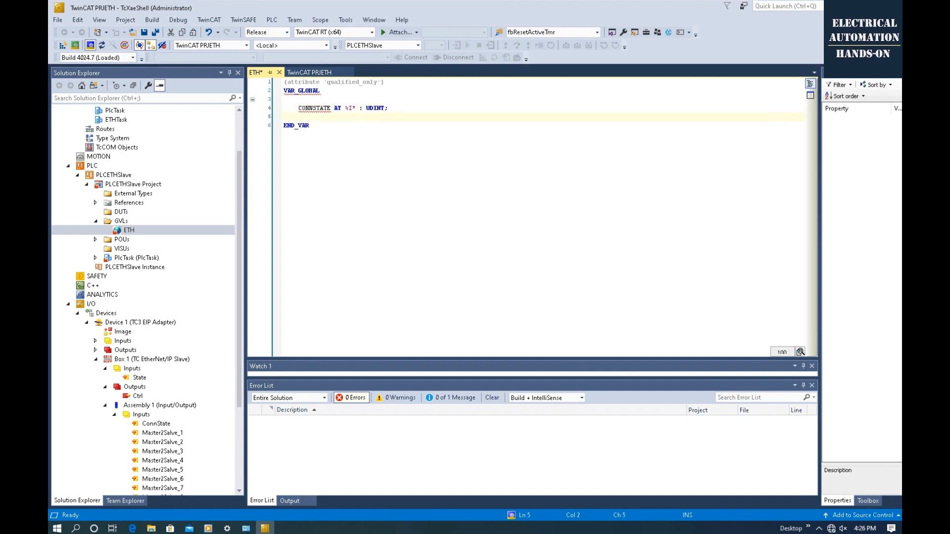
{"action": "key", "text": "Return"}
{"action": "scroll", "coordinate": [143, 296], "scroll_direction": "down", "scroll_amount": 4}
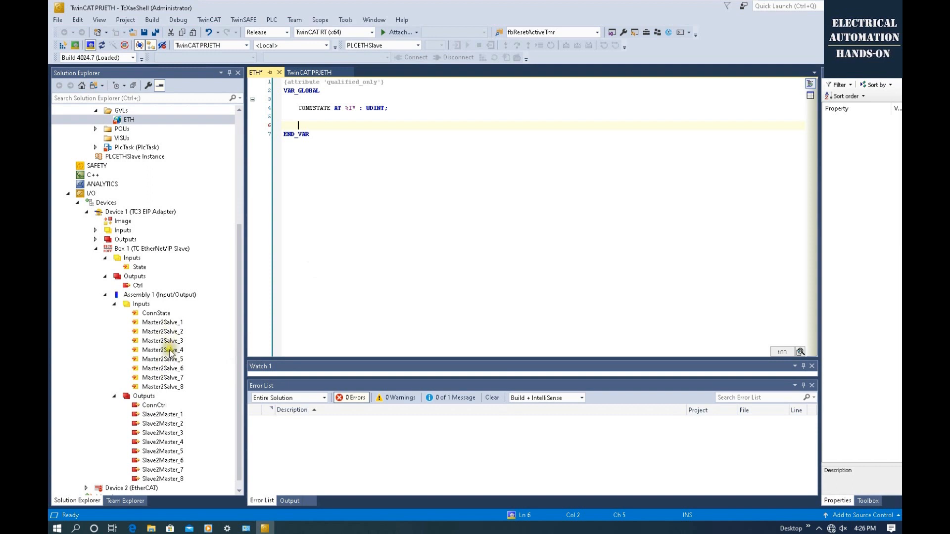
{"action": "scroll", "coordinate": [188, 408], "scroll_direction": "down", "scroll_amount": 1}
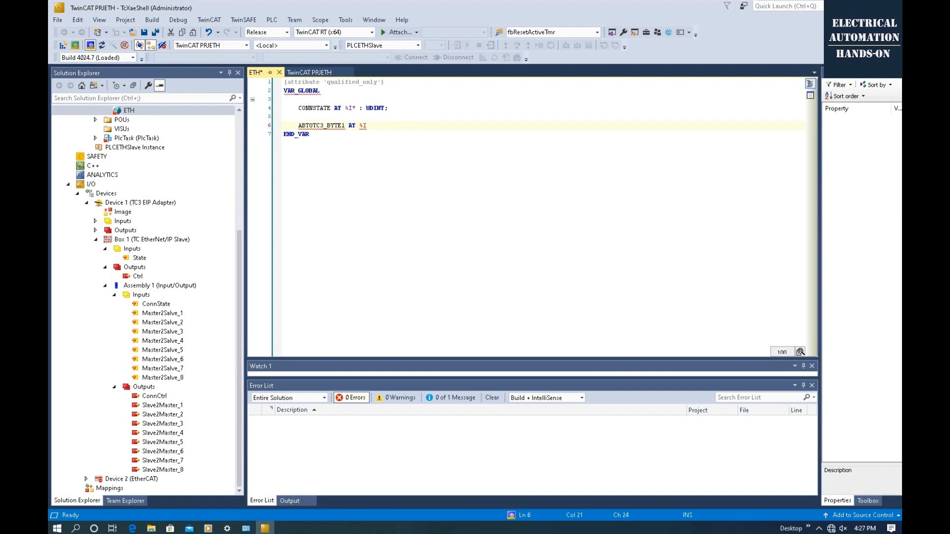
{"action": "type", "text": "BYTE;"}
{"action": "key", "text": "Return"}
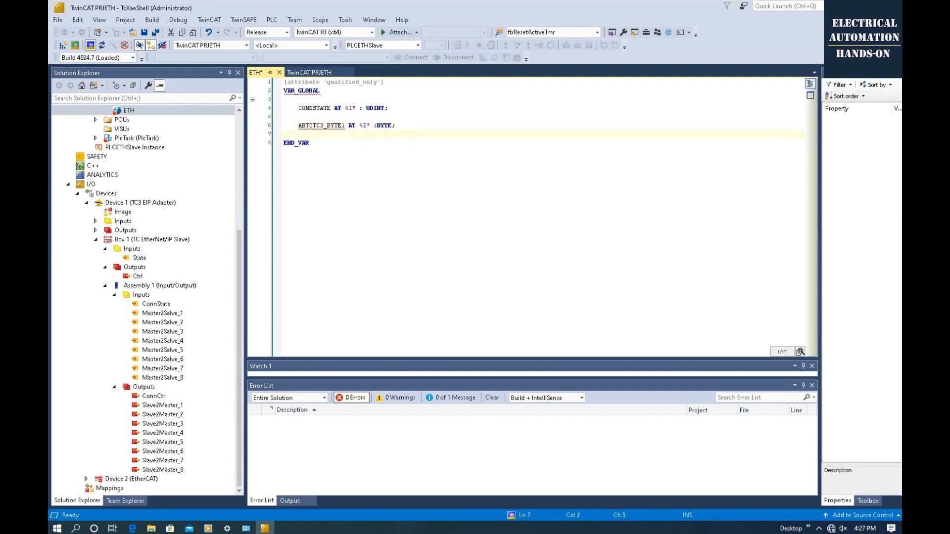
Copy the ABTOTC3_BYTE1 declaration and paste several copies on new lines below it.
{"action": "left_click", "coordinate": [384, 216]}
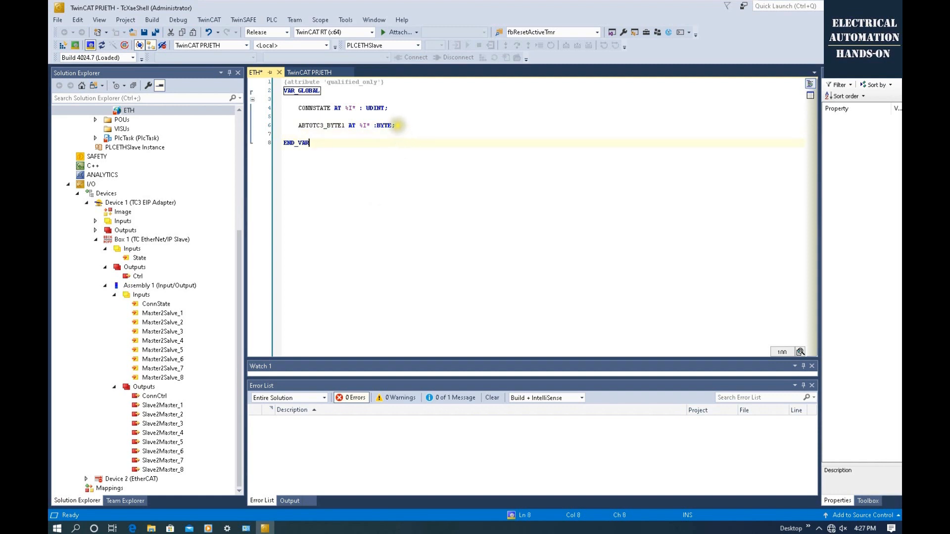
{"action": "left_click_drag", "start_coordinate": [397, 125], "coordinate": [298, 126]}
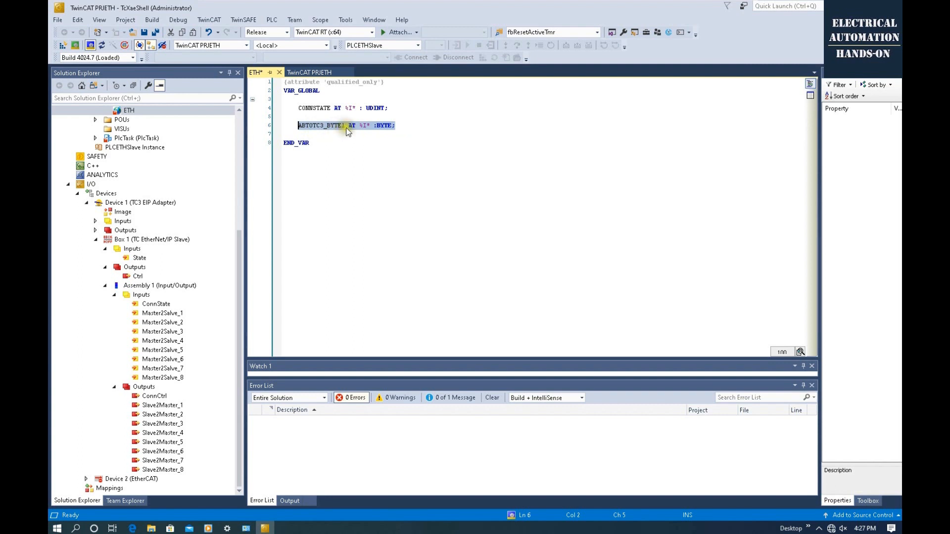
{"action": "key", "text": "ctrl+c"}
{"action": "left_click", "coordinate": [416, 125]}
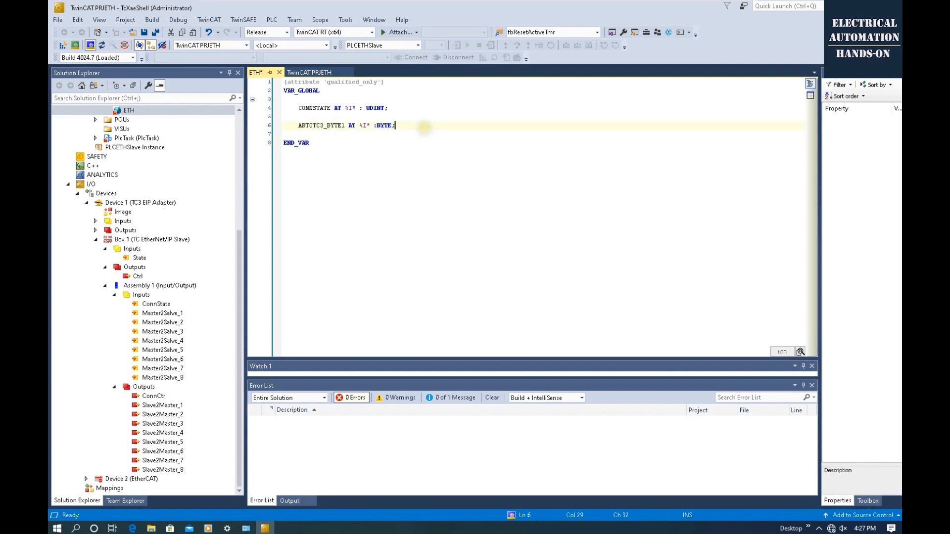
{"action": "key", "text": "Return"}
{"action": "key", "text": "ctrl+v"}
{"action": "key", "text": "Return"}
{"action": "key", "text": "ctrl+v"}
{"action": "key", "text": "Return"}
{"action": "key", "text": "ctrl+v"}
{"action": "key", "text": "Return"}
{"action": "key", "text": "ctrl+v"}
{"action": "key", "text": "Return"}
{"action": "key", "text": "ctrl+v"}
Renumber the copies ABTOTC3_BYTE2 through ABTOTC3_BYTE8 and delete the surplus line.
{"action": "key", "text": "Return"}
{"action": "key", "text": "ctrl+v"}
{"action": "key", "text": "Return"}
{"action": "key", "text": "ctrl+v"}
{"action": "key", "text": "Return"}
{"action": "key", "text": "ctrl+v"}
{"action": "left_click", "coordinate": [346, 134]}
{"action": "key", "text": "BackSpace"}
{"action": "key", "text": "2"}
{"action": "left_click", "coordinate": [345, 143]}
{"action": "key", "text": "BackSpace"}
{"action": "key", "text": "3"}
{"action": "left_click", "coordinate": [346, 152]}
{"action": "key", "text": "BackSpace"}
{"action": "key", "text": "4"}
{"action": "left_click", "coordinate": [345, 160]}
{"action": "key", "text": "BackSpace"}
{"action": "key", "text": "5"}
{"action": "left_click", "coordinate": [345, 177]}
{"action": "key", "text": "BackSpace"}
{"action": "type", "text": "7"}
{"action": "left_click", "coordinate": [345, 187]}
{"action": "key", "text": "BackSpace"}
{"action": "type", "text": "8"}
{"action": "left_click_drag", "start_coordinate": [285, 195], "coordinate": [400, 195]}
{"action": "key", "text": "Delete"}
{"action": "left_click", "coordinate": [428, 187]}
{"action": "key", "text": "Return"}
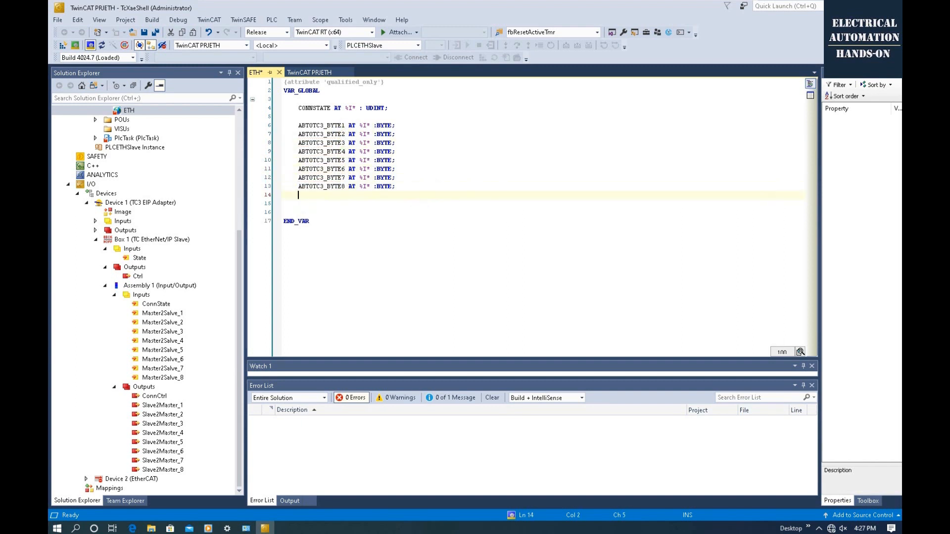
{"action": "key", "text": "Return"}
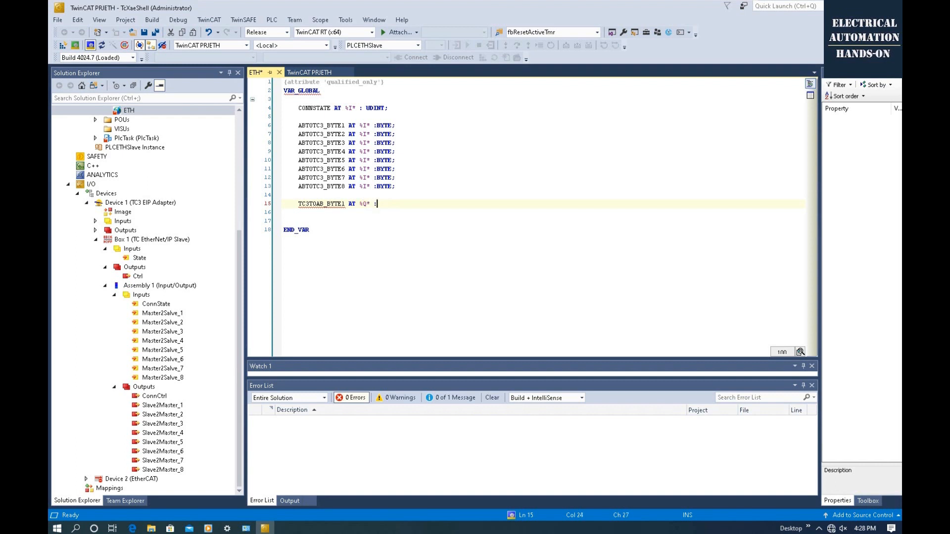
Finish the TC3TOAB_BYTE1 AT %Q* : BYTE; declaration and paste copies of it below.
{"action": "type", "text": "E;"}
{"action": "key", "text": "Return"}
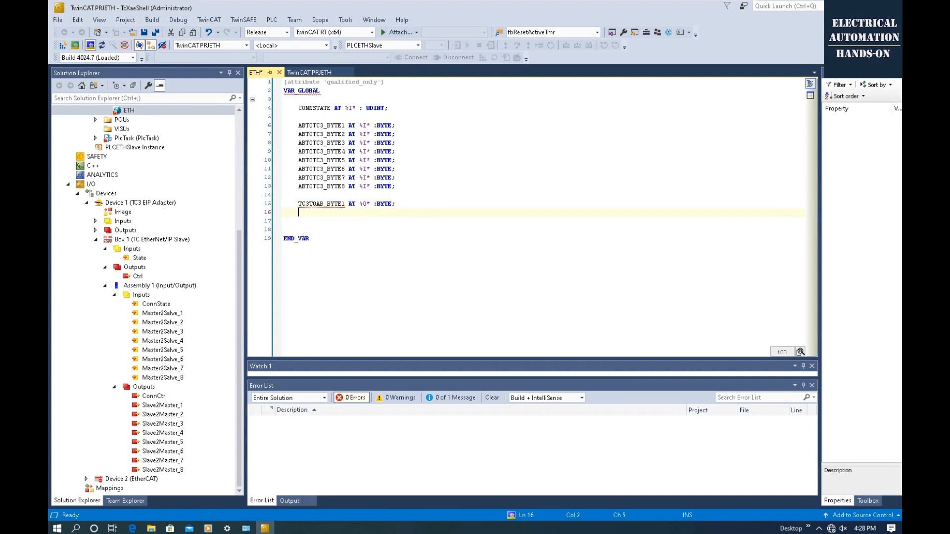
{"action": "left_click_drag", "start_coordinate": [398, 204], "coordinate": [290, 203]}
{"action": "left_click", "coordinate": [325, 210]}
{"action": "left_click_drag", "start_coordinate": [395, 204], "coordinate": [292, 203]}
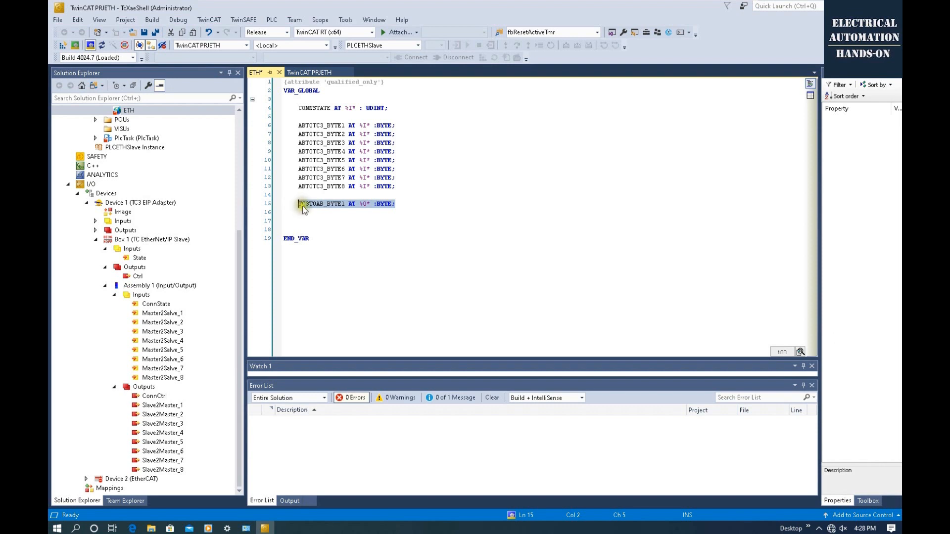
{"action": "left_click", "coordinate": [317, 212]}
{"action": "key", "text": "ctrl+v"}
{"action": "key", "text": "ctrl+v"}
{"action": "key", "text": "Return"}
{"action": "key", "text": "ctrl+v"}
{"action": "key", "text": "Return"}
{"action": "key", "text": "ctrl+v"}
{"action": "key", "text": "Return"}
{"action": "key", "text": "ctrl+v"}
{"action": "key", "text": "Return"}
{"action": "key", "text": "Return"}
{"action": "key", "text": "ctrl+v"}
{"action": "key", "text": "Return"}
{"action": "key", "text": "ctrl+v"}
{"action": "key", "text": "Return"}
{"action": "key", "text": "ctrl+v"}
Renumber the pasted copies TC3TOAB_BYTE2 through TC3TOAB_BYTE8 and delete the leftover line.
{"action": "left_click", "coordinate": [303, 254]}
{"action": "key", "text": "Delete"}
{"action": "key", "text": "Delete"}
{"action": "left_click", "coordinate": [342, 213]}
{"action": "type", "text": "2"}
{"action": "type", "text": "3"}
{"action": "left_click_drag", "start_coordinate": [341, 221], "coordinate": [346, 231]}
{"action": "type", "text": "4"}
{"action": "left_click_drag", "start_coordinate": [341, 239], "coordinate": [345, 256]}
{"action": "type", "text": "567"}
{"action": "left_click_drag", "start_coordinate": [341, 264], "coordinate": [278, 273]}
{"action": "type", "text": "8"}
{"action": "left_click", "coordinate": [380, 302]}
{"action": "key", "text": "Delete"}
{"action": "key", "text": "Delete"}
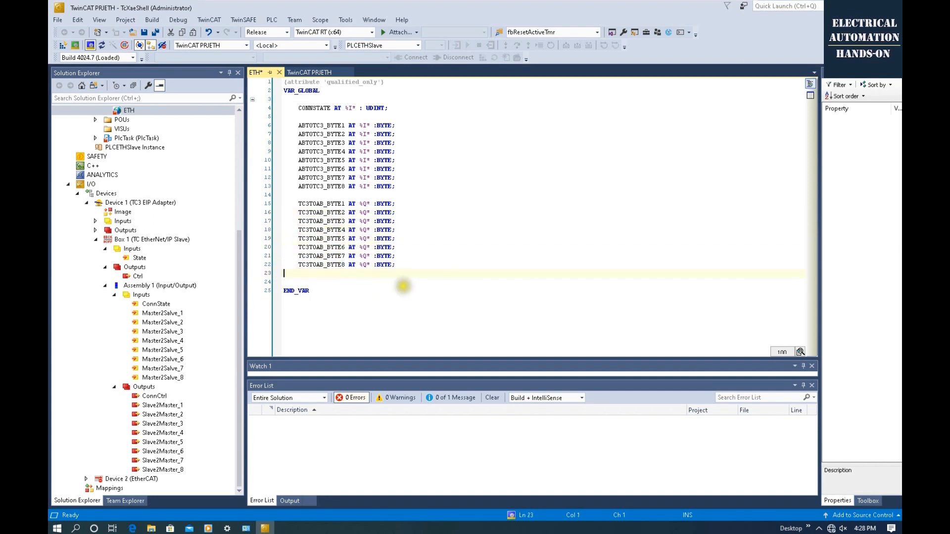
{"action": "left_click", "coordinate": [514, 177]}
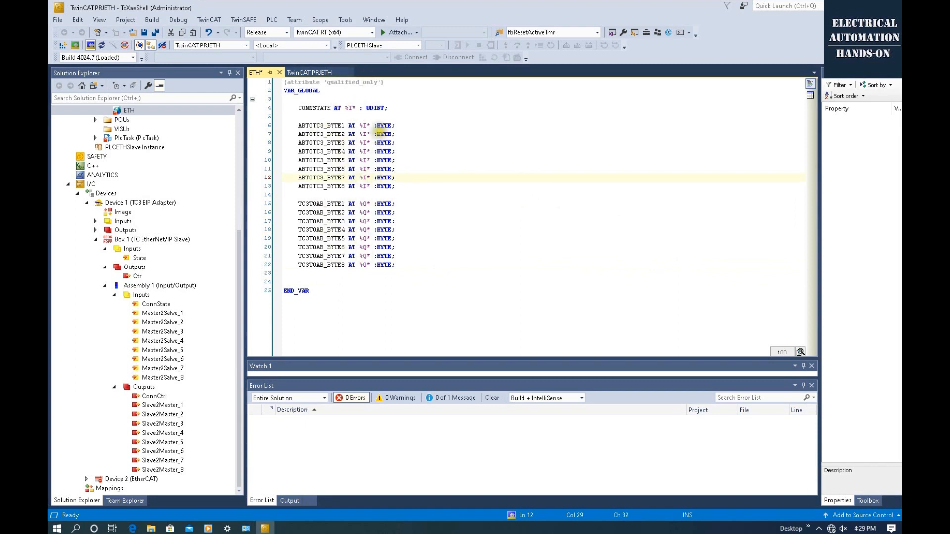
Run Build Solution for 0 errors and dismiss the Device 1 sync-master warning with OK.
{"action": "left_click", "coordinate": [468, 194]}
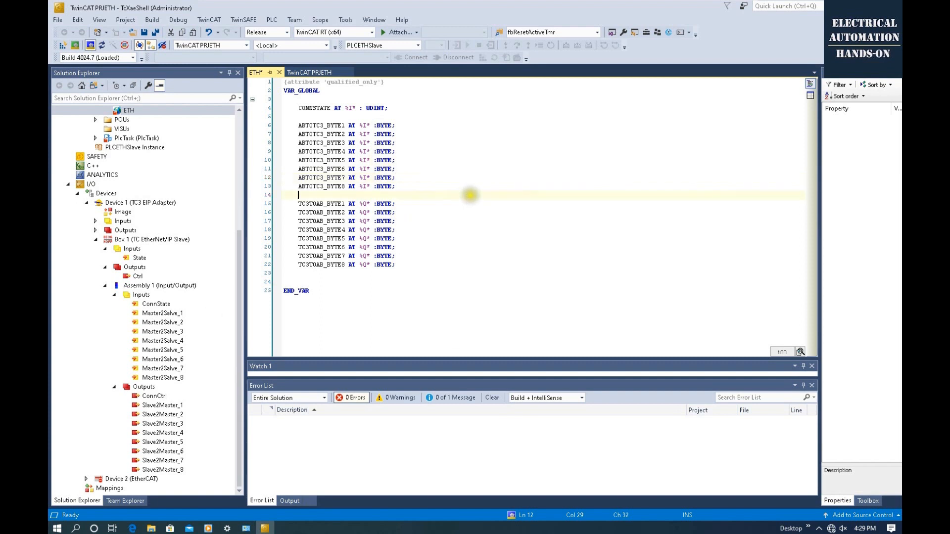
{"action": "left_click", "coordinate": [151, 19]}
{"action": "left_click", "coordinate": [173, 30]}
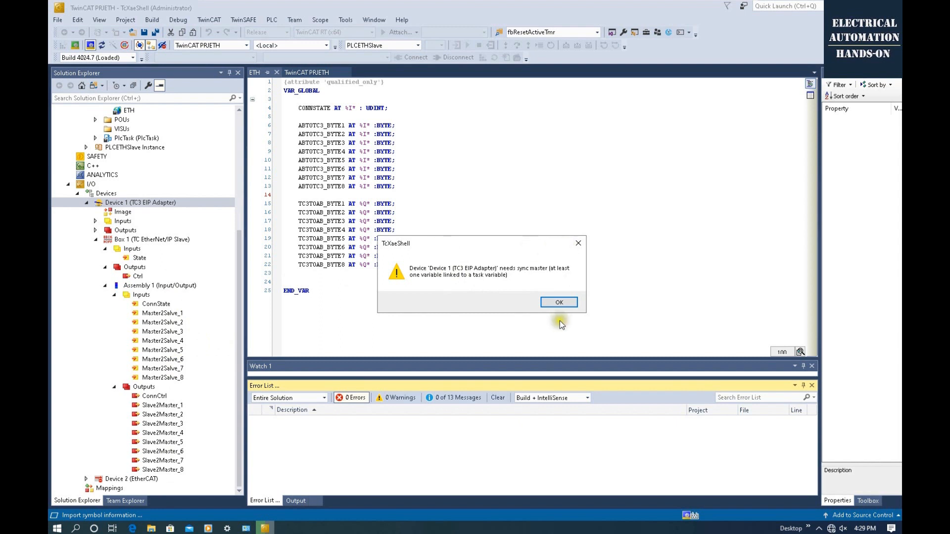
{"action": "left_click", "coordinate": [562, 303]}
{"action": "left_click", "coordinate": [183, 314]}
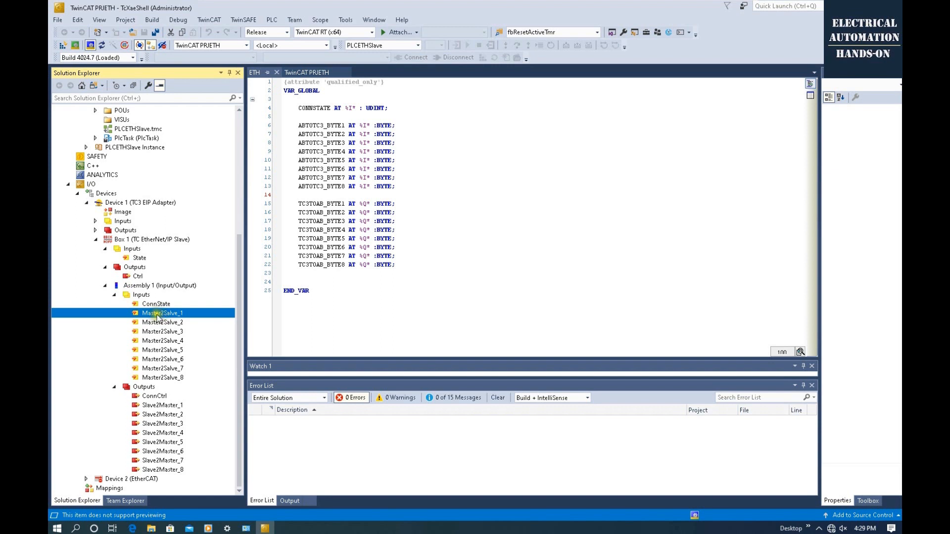
Link Master2Salve_1 to the PLC variable ETH.ABTOTC3_BYTE1.
{"action": "double_click", "coordinate": [193, 312]}
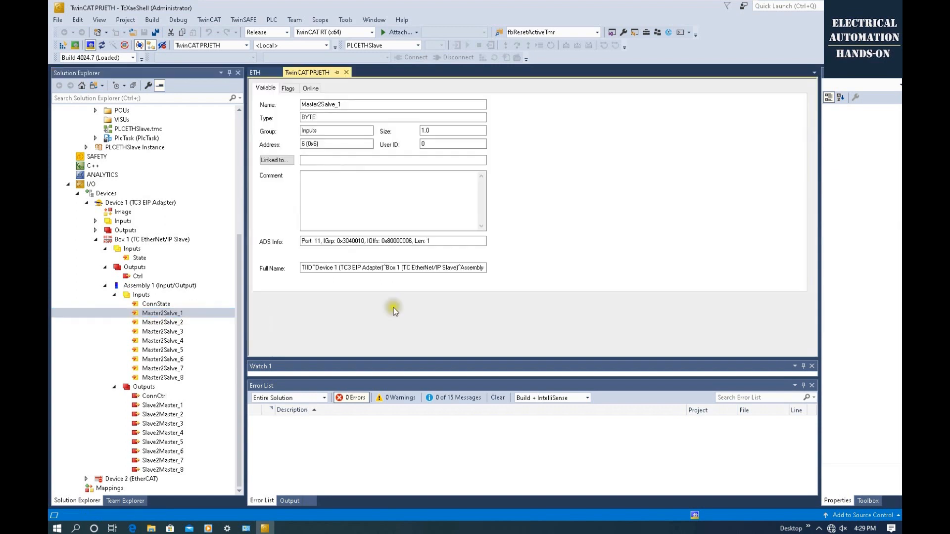
{"action": "left_click", "coordinate": [277, 160]}
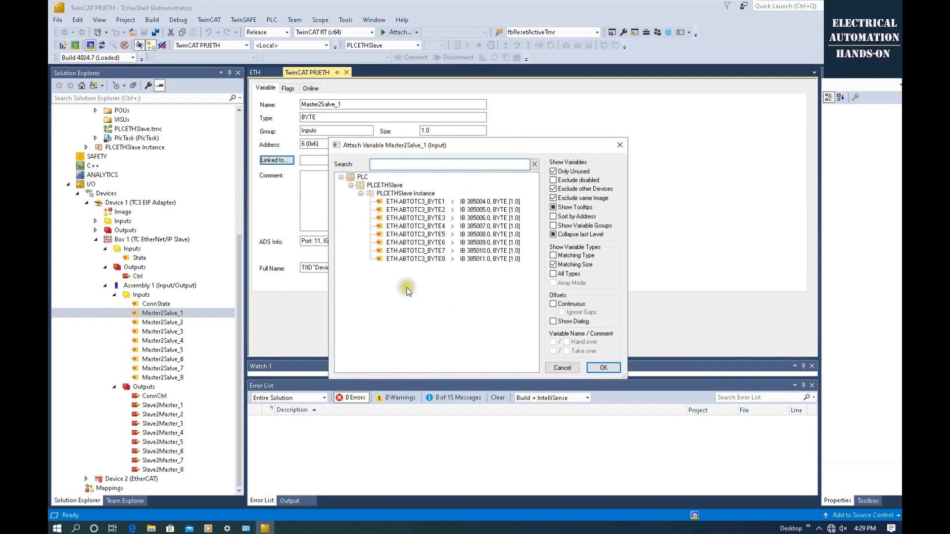
{"action": "left_click", "coordinate": [415, 202]}
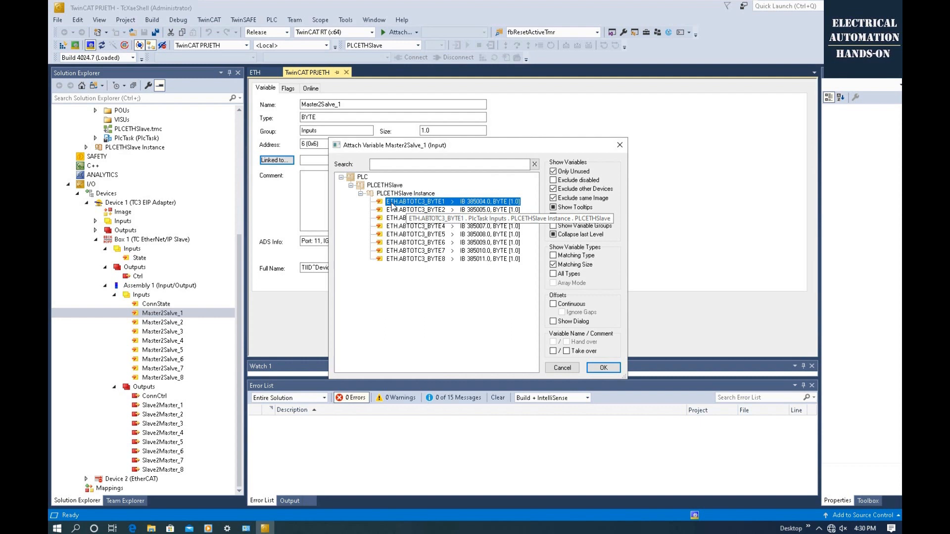
{"action": "left_click", "coordinate": [391, 202]}
{"action": "left_click", "coordinate": [399, 202]}
{"action": "left_click", "coordinate": [419, 205]}
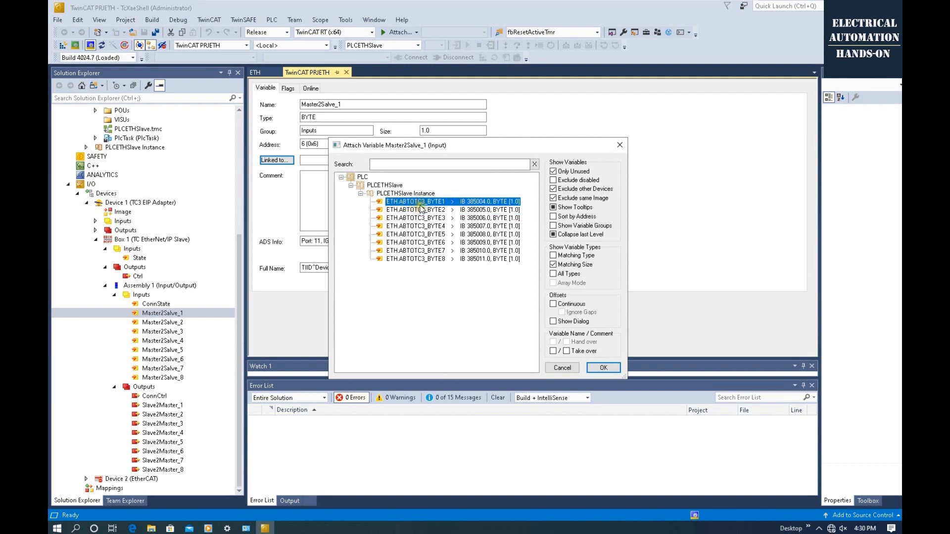
{"action": "left_click", "coordinate": [587, 311]}
{"action": "left_click", "coordinate": [601, 367]}
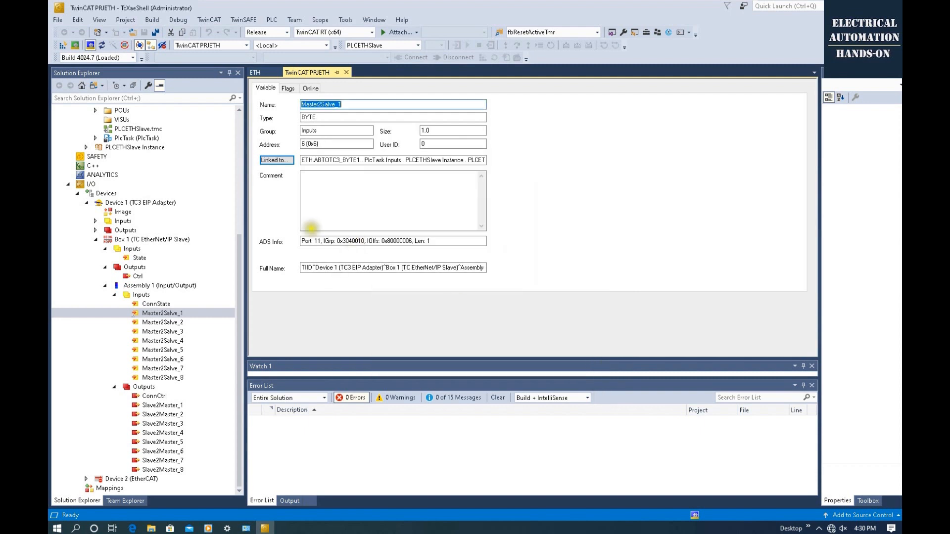
Link Master2Salve_2, _3 and _4 to ETH.ABTOTC3_BYTE2, BYTE3 and BYTE4.
{"action": "left_click", "coordinate": [219, 321]}
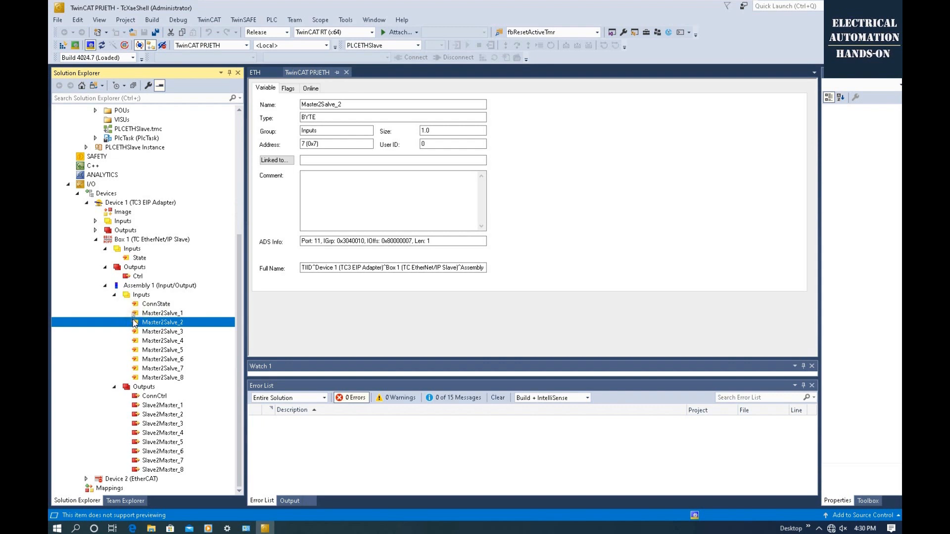
{"action": "left_click", "coordinate": [275, 160]}
{"action": "left_click", "coordinate": [449, 202]}
{"action": "double_click", "coordinate": [453, 204]}
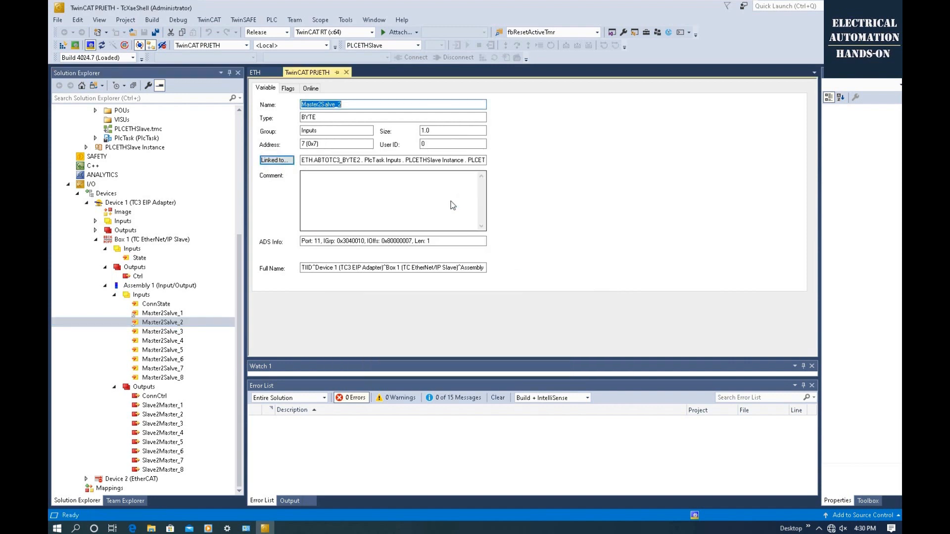
{"action": "double_click", "coordinate": [179, 331]}
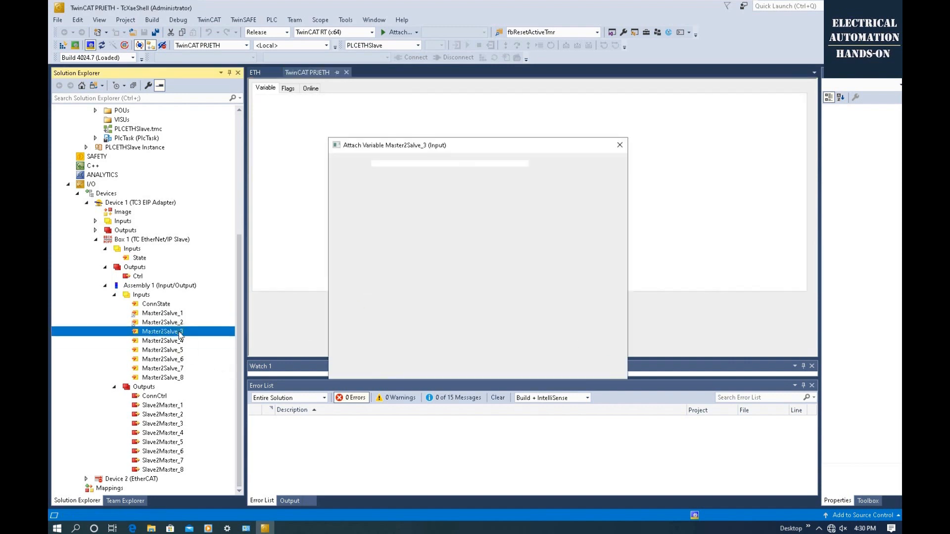
{"action": "double_click", "coordinate": [419, 203]}
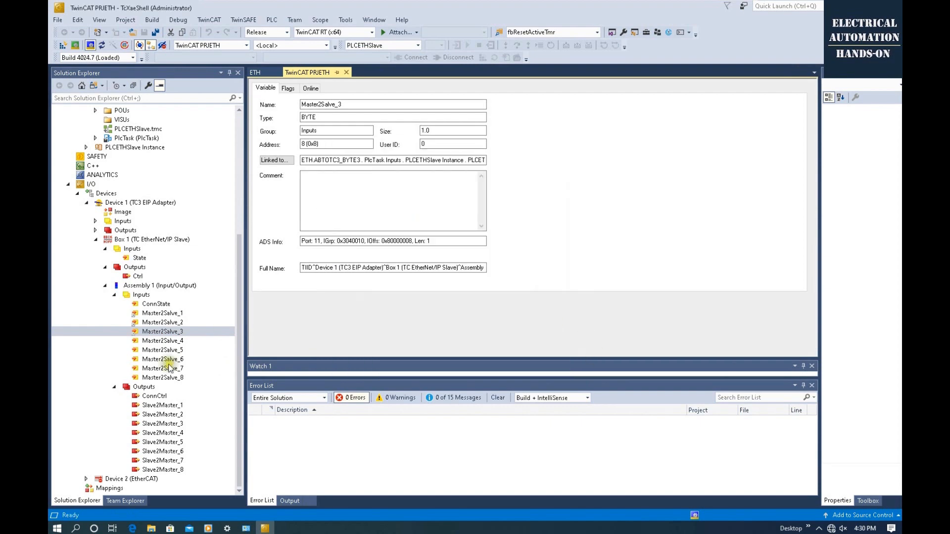
{"action": "double_click", "coordinate": [170, 341]}
{"action": "double_click", "coordinate": [421, 202]}
Link Master2Salve_5 through _8 to ETH.ABTOTC3_BYTE5 through BYTE8.
{"action": "double_click", "coordinate": [167, 350]}
{"action": "double_click", "coordinate": [406, 202]}
{"action": "double_click", "coordinate": [167, 359]}
{"action": "double_click", "coordinate": [413, 203]}
{"action": "double_click", "coordinate": [168, 369]}
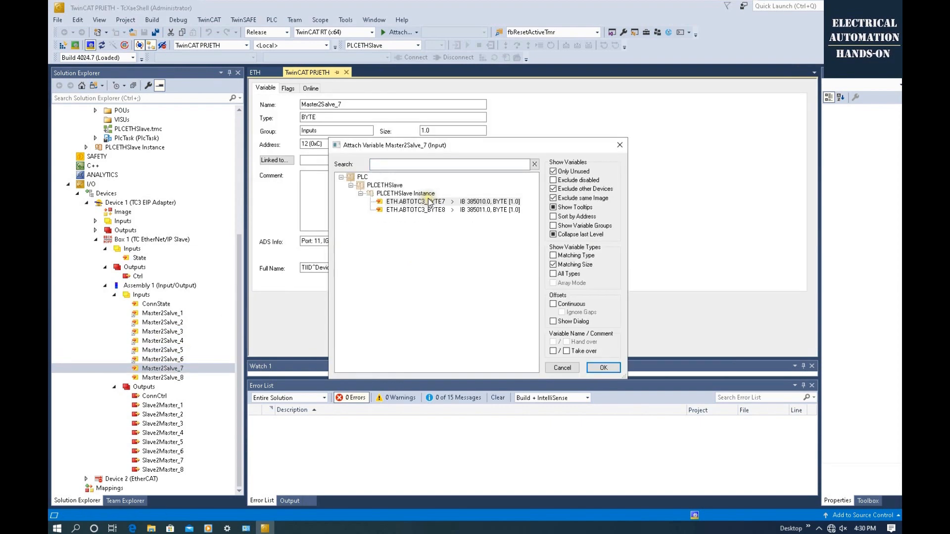
{"action": "double_click", "coordinate": [429, 202]}
{"action": "double_click", "coordinate": [174, 378]}
{"action": "double_click", "coordinate": [421, 202]}
{"action": "left_click", "coordinate": [156, 304]}
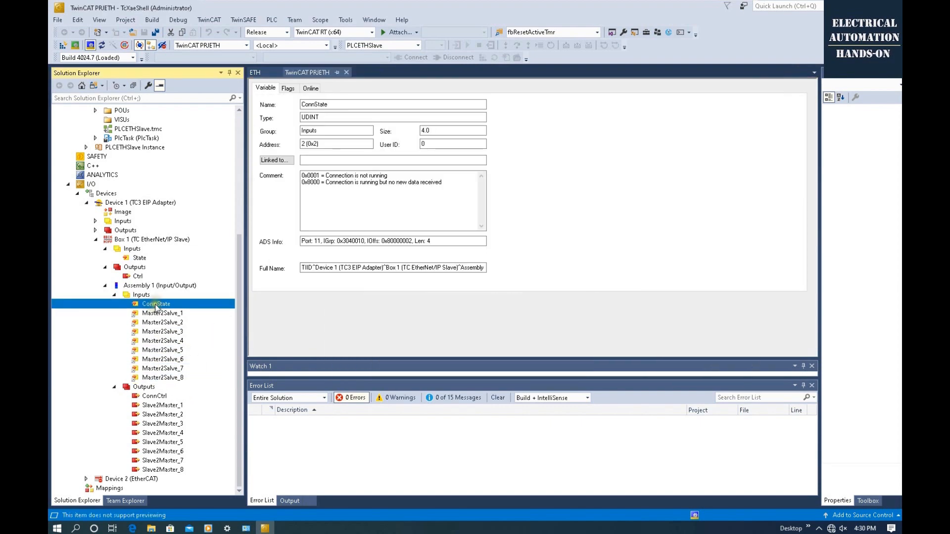
Link the assembly's ConnState input to ETH.CONNSTATE and confirm with OK.
{"action": "left_click", "coordinate": [277, 162]}
{"action": "left_click", "coordinate": [410, 204]}
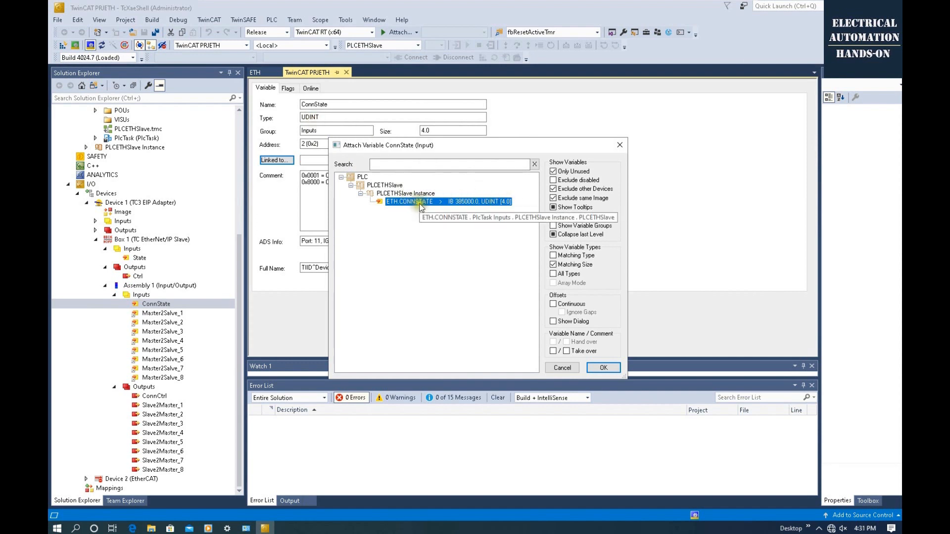
{"action": "left_click", "coordinate": [604, 369]}
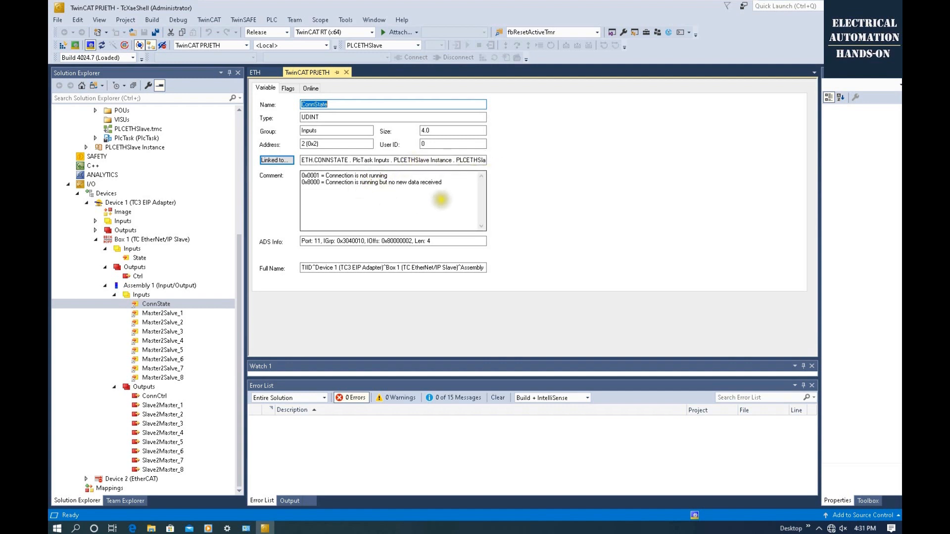
{"action": "left_click", "coordinate": [447, 199]}
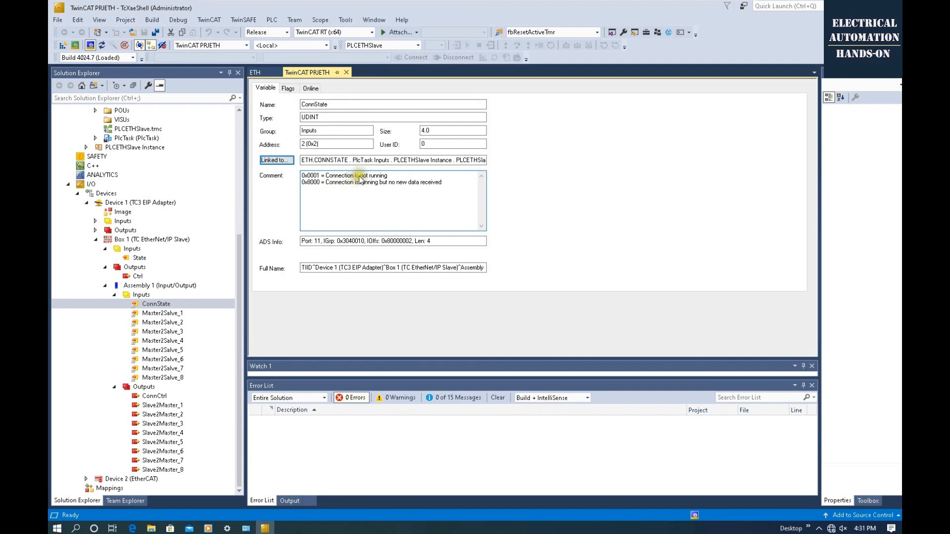
{"action": "key", "text": "Return"}
{"action": "left_click", "coordinate": [156, 404]}
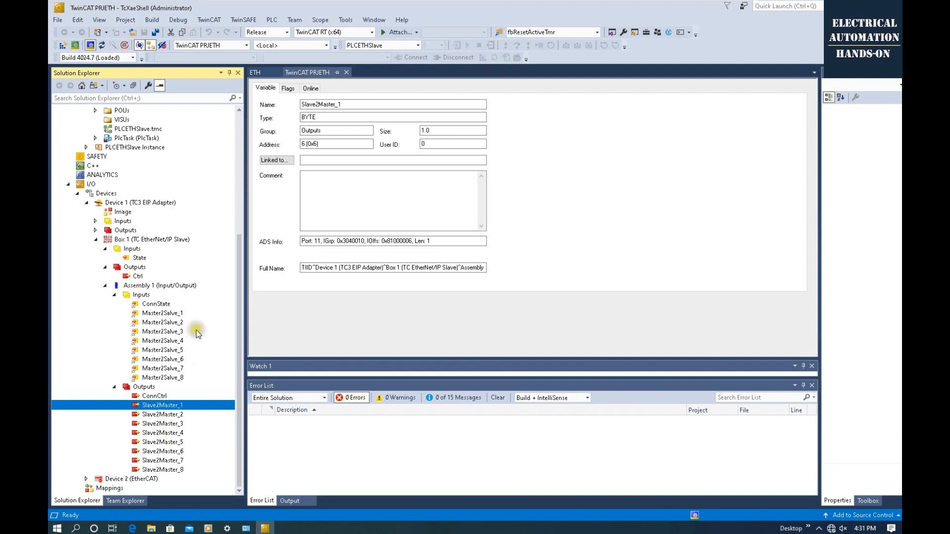
Link Slave2Master_1 and Slave2Master_2 to ETH.TC3TOAB_BYTE1 and ETH.TC3TOAB_BYTE2.
{"action": "left_click", "coordinate": [154, 407]}
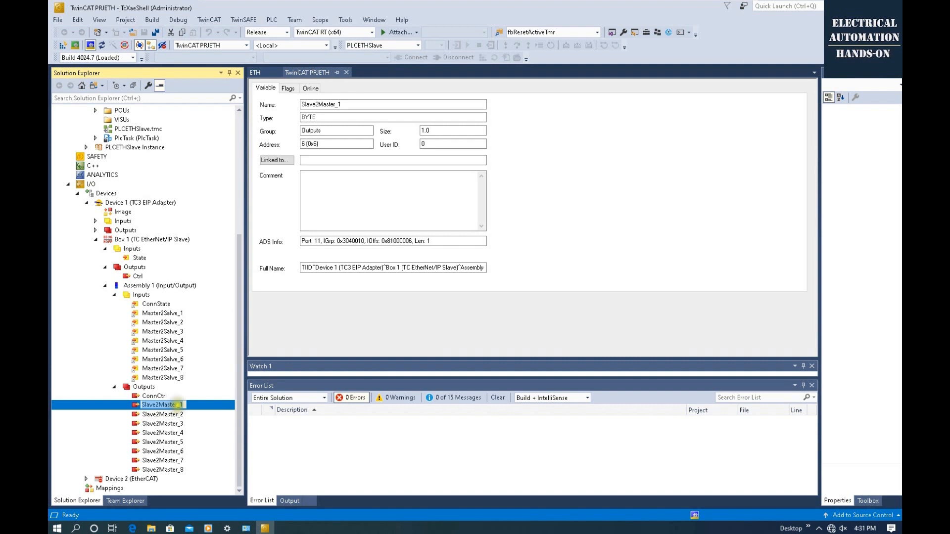
{"action": "left_click", "coordinate": [272, 162]}
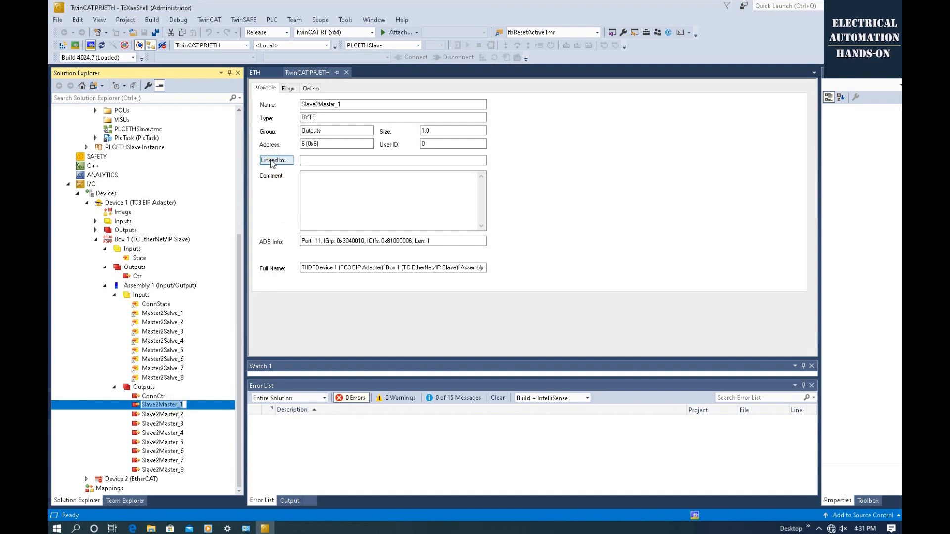
{"action": "left_click", "coordinate": [274, 160]}
{"action": "left_click", "coordinate": [392, 203]}
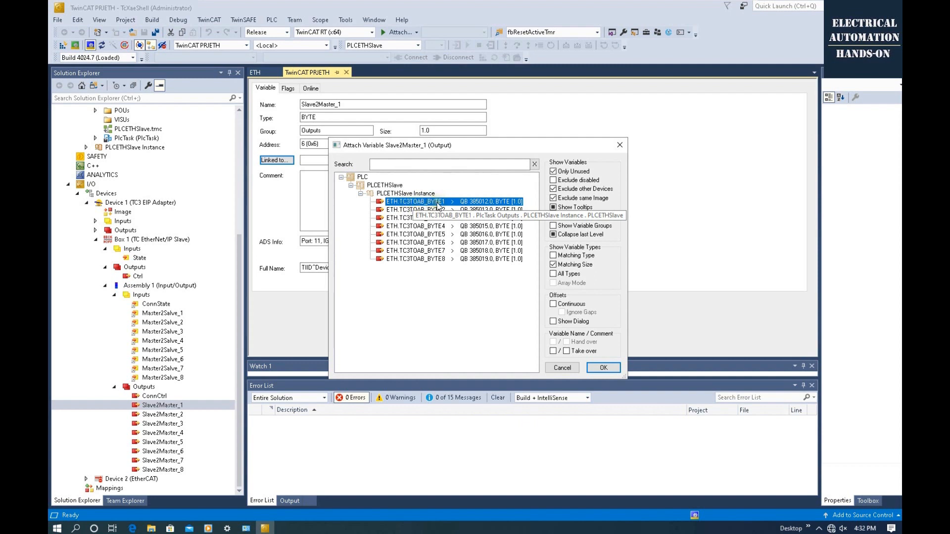
{"action": "left_click", "coordinate": [604, 367]}
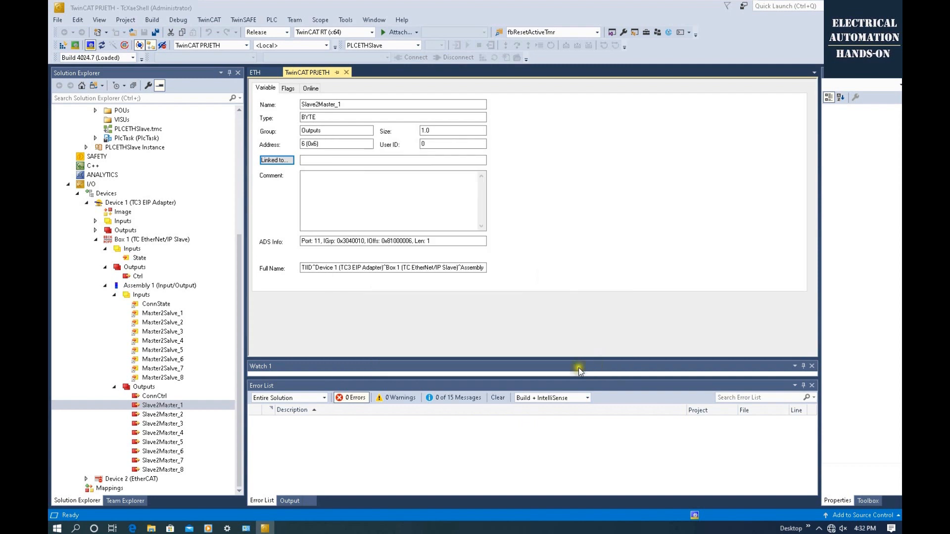
{"action": "left_click", "coordinate": [146, 416]}
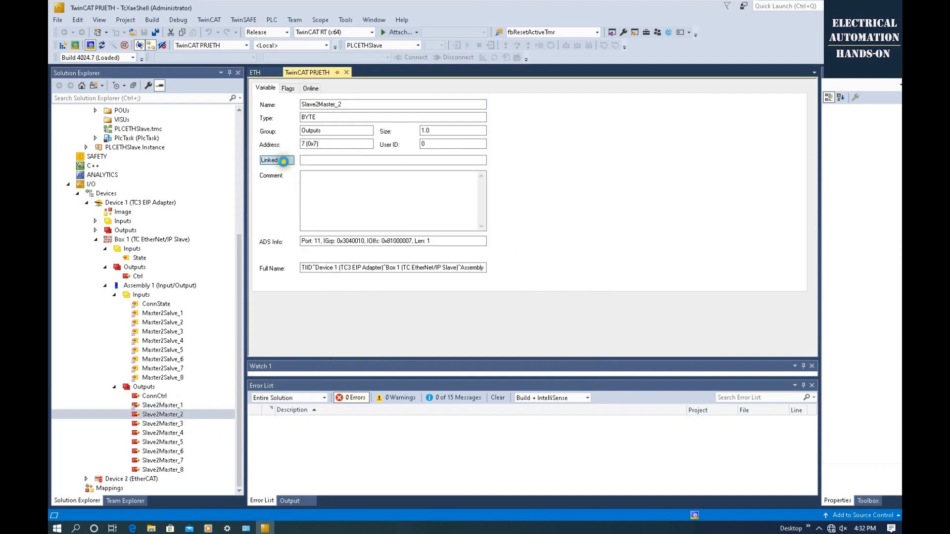
{"action": "left_click", "coordinate": [281, 162]}
{"action": "double_click", "coordinate": [472, 204]}
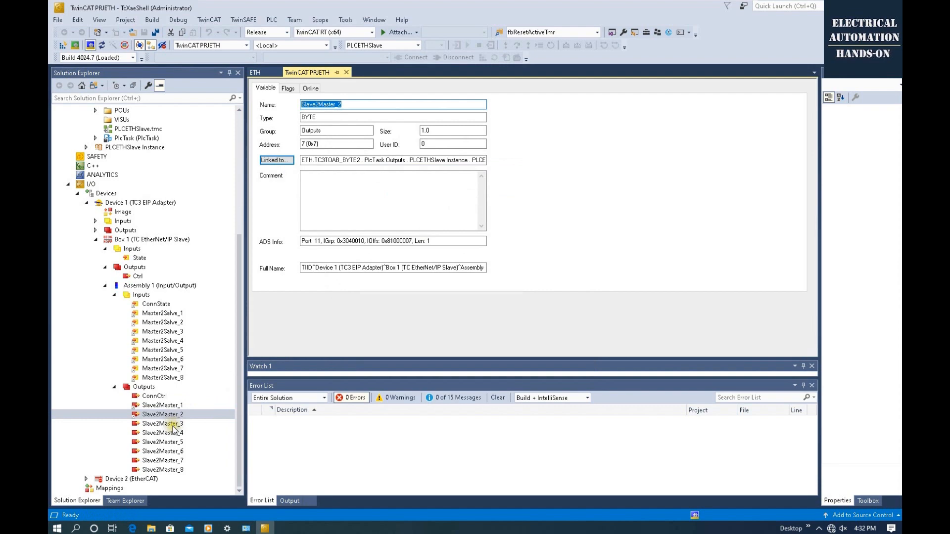
Link Slave2Master_3 through Slave2Master_8 to ETH.TC3TOAB_BYTE3 through BYTE8.
{"action": "double_click", "coordinate": [173, 425]}
{"action": "double_click", "coordinate": [438, 202]}
{"action": "double_click", "coordinate": [171, 434]}
{"action": "double_click", "coordinate": [438, 202]}
{"action": "double_click", "coordinate": [170, 451]}
{"action": "double_click", "coordinate": [440, 210]}
{"action": "double_click", "coordinate": [168, 442]}
{"action": "double_click", "coordinate": [431, 203]}
{"action": "double_click", "coordinate": [168, 461]}
{"action": "double_click", "coordinate": [414, 202]}
{"action": "double_click", "coordinate": [168, 470]}
{"action": "double_click", "coordinate": [415, 202]}
{"action": "left_click", "coordinate": [465, 195]}
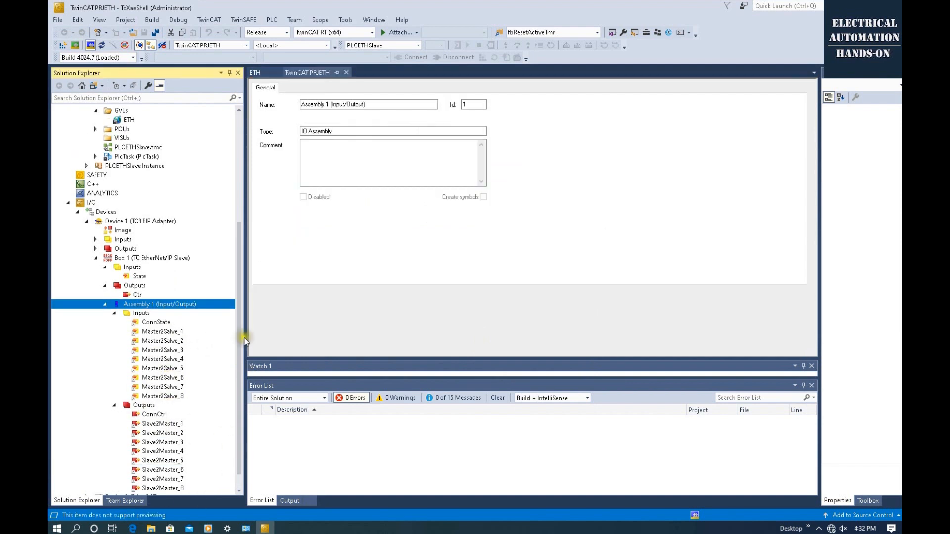
Inspect Box 1's IO Assembly 1 input and output instances, then show Device 1's Adapter page.
{"action": "scroll", "coordinate": [217, 339], "scroll_direction": "down", "scroll_amount": 1}
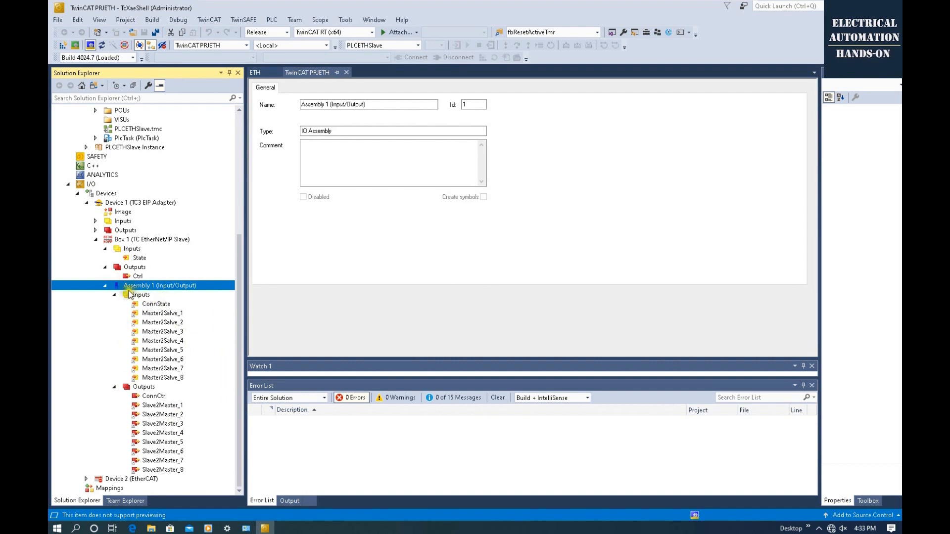
{"action": "left_click", "coordinate": [154, 241]}
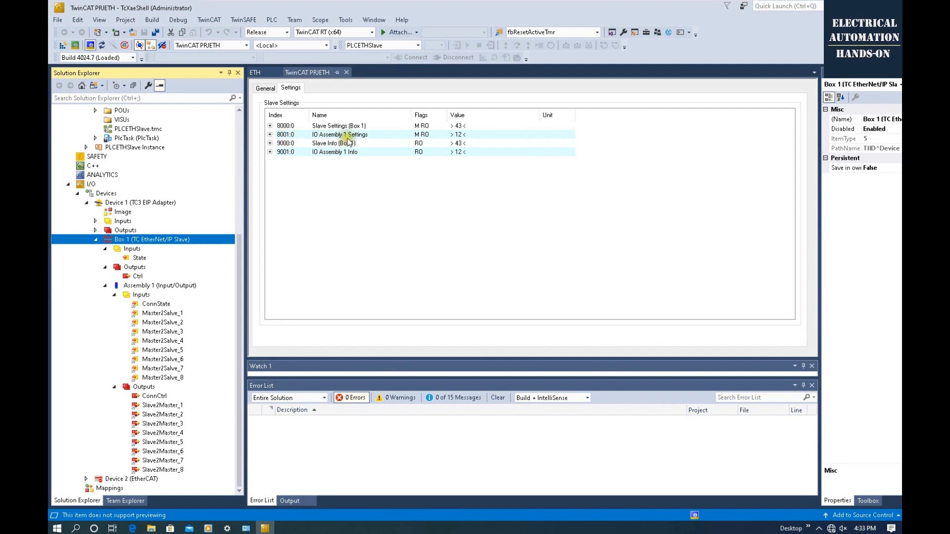
{"action": "left_click", "coordinate": [269, 134]}
{"action": "left_click", "coordinate": [322, 152]}
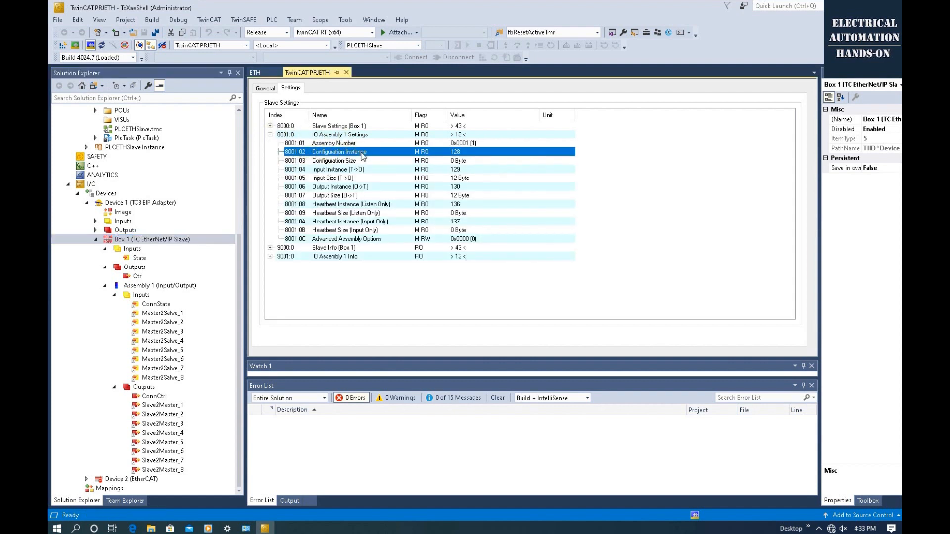
{"action": "left_click", "coordinate": [338, 170]}
{"action": "left_click", "coordinate": [326, 187]}
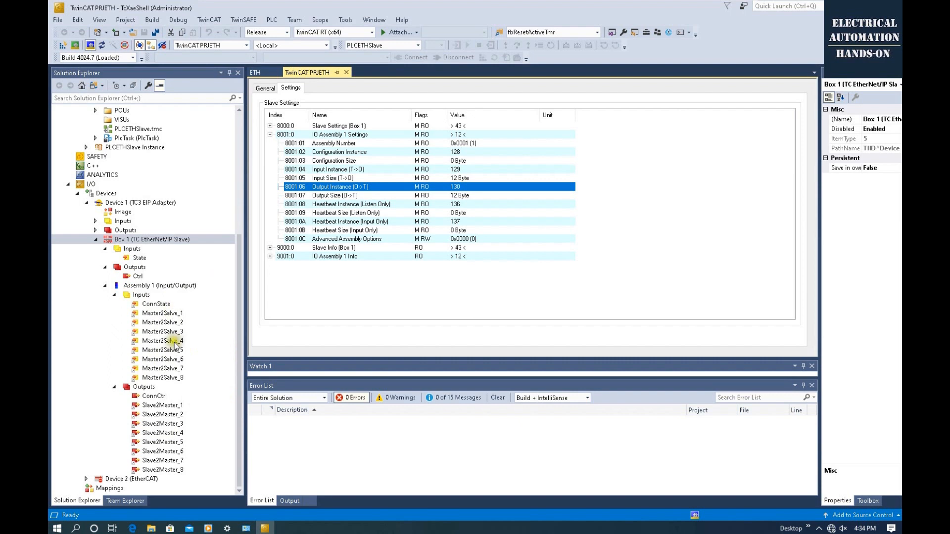
{"action": "left_click", "coordinate": [163, 203]}
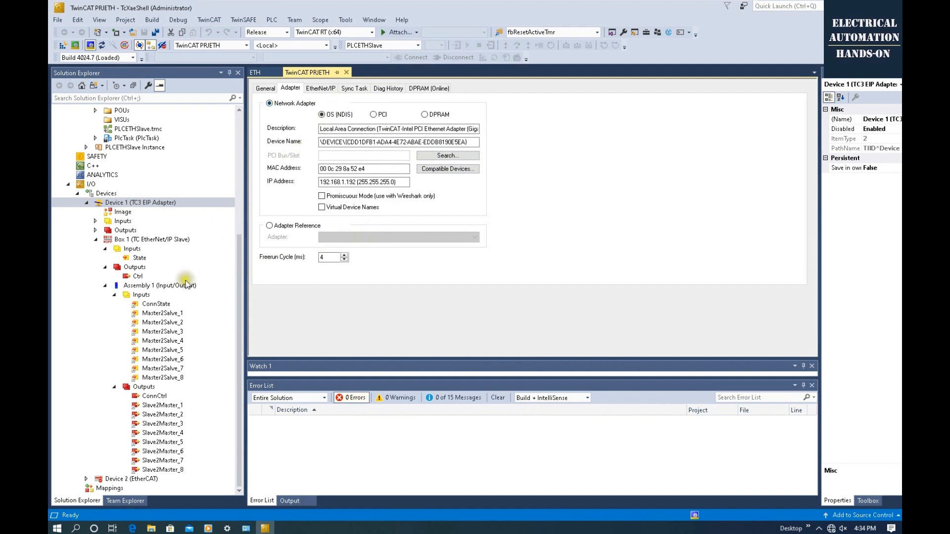
Expand Box 1's 8000:0 Slave Settings to check IP 192.168.1.193 and gateway 192.168.1.1.
{"action": "left_click", "coordinate": [158, 239]}
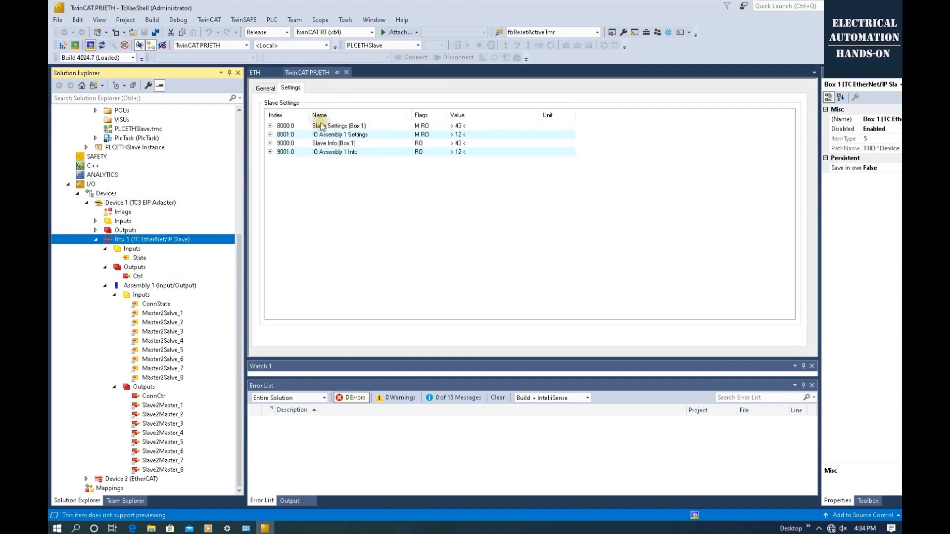
{"action": "left_click", "coordinate": [270, 126]}
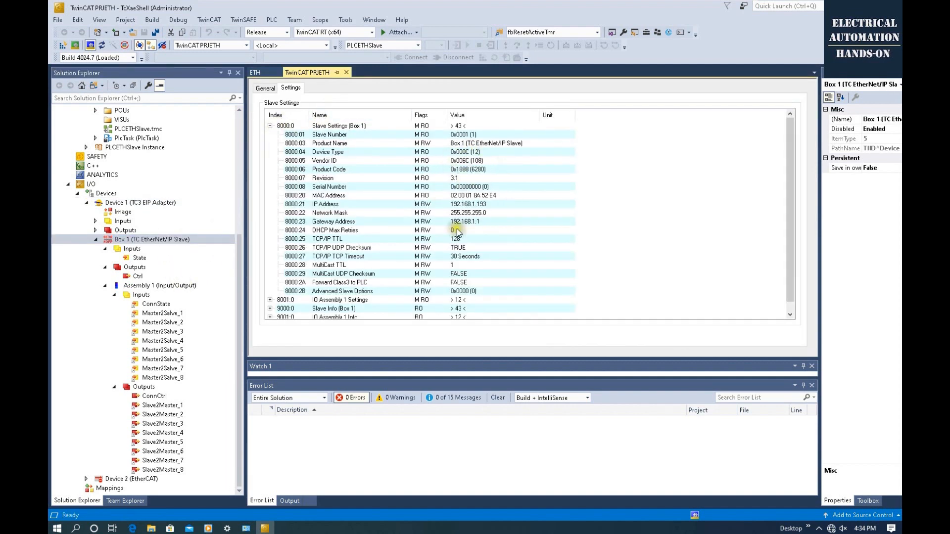
{"action": "left_click", "coordinate": [482, 205]}
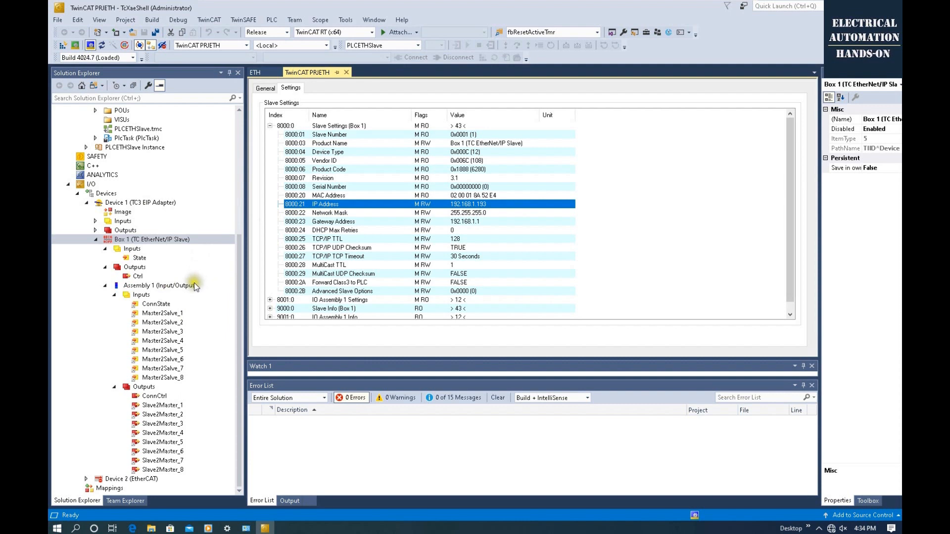
{"action": "right_click", "coordinate": [173, 242]}
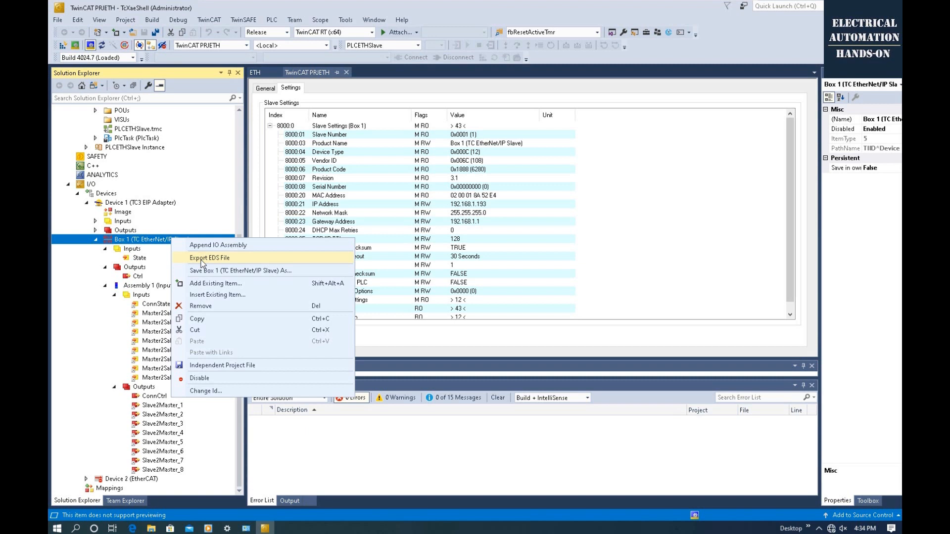
{"action": "left_click", "coordinate": [723, 300]}
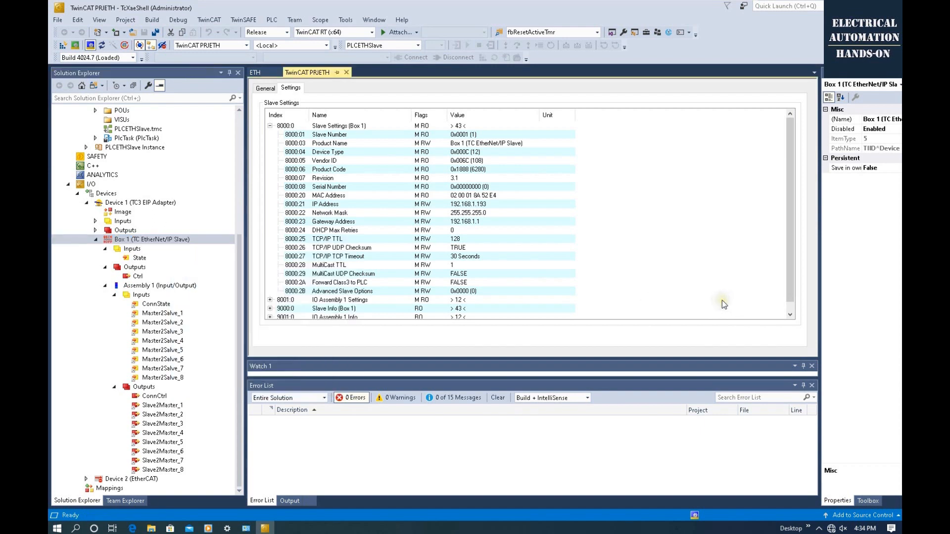
{"action": "scroll", "coordinate": [176, 262], "scroll_direction": "up", "scroll_amount": 4}
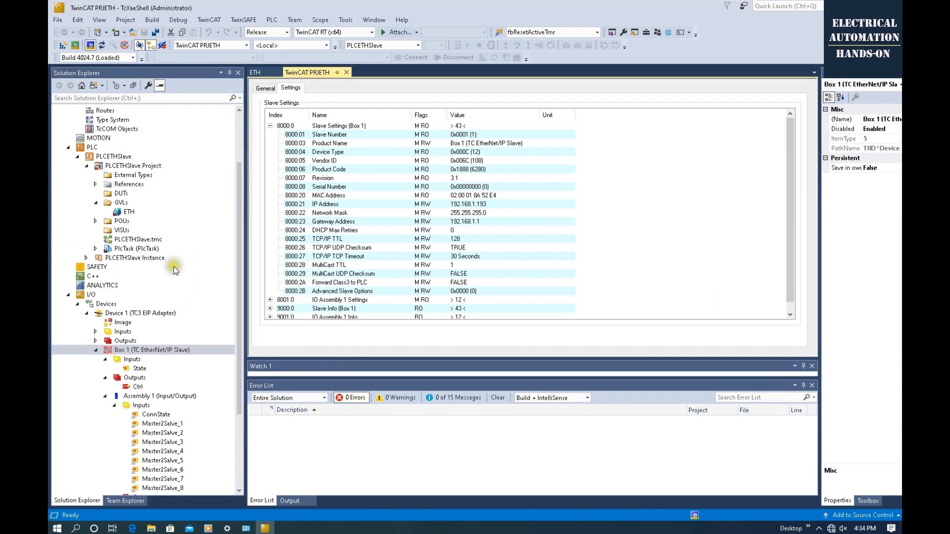
{"action": "scroll", "coordinate": [174, 266], "scroll_direction": "up", "scroll_amount": 3}
Rebuild the solution, then open SYSTEM > License to review the TC1200 and TF6280 licenses.
{"action": "left_click", "coordinate": [152, 19]}
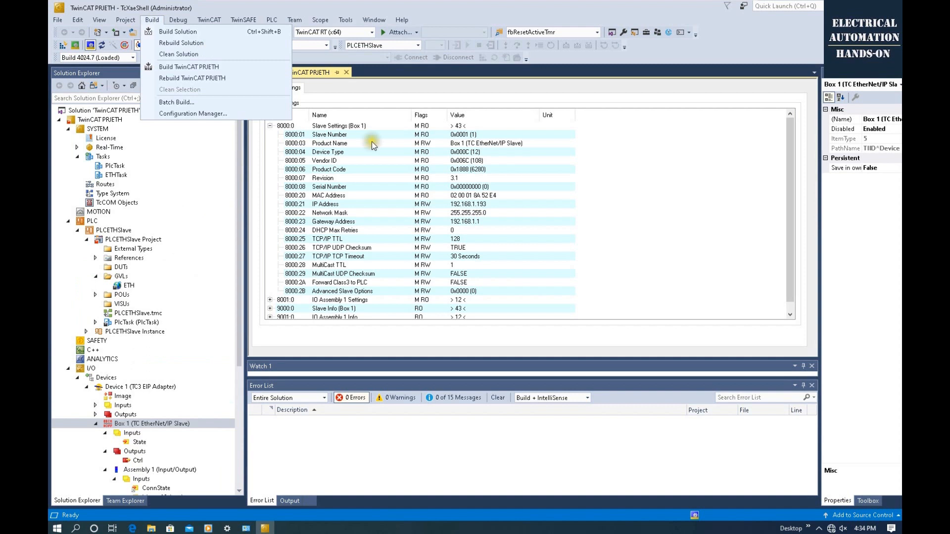
{"action": "left_click", "coordinate": [239, 31]}
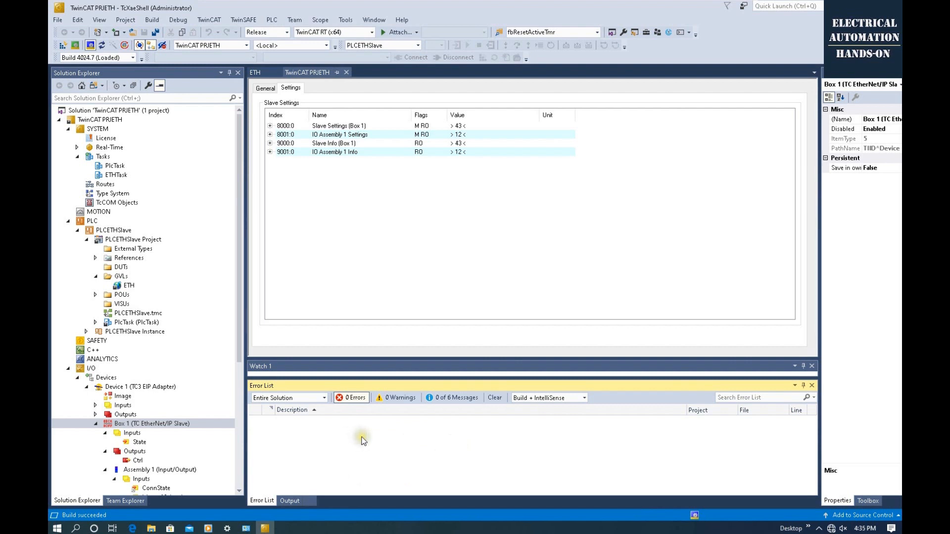
{"action": "left_click", "coordinate": [385, 263]}
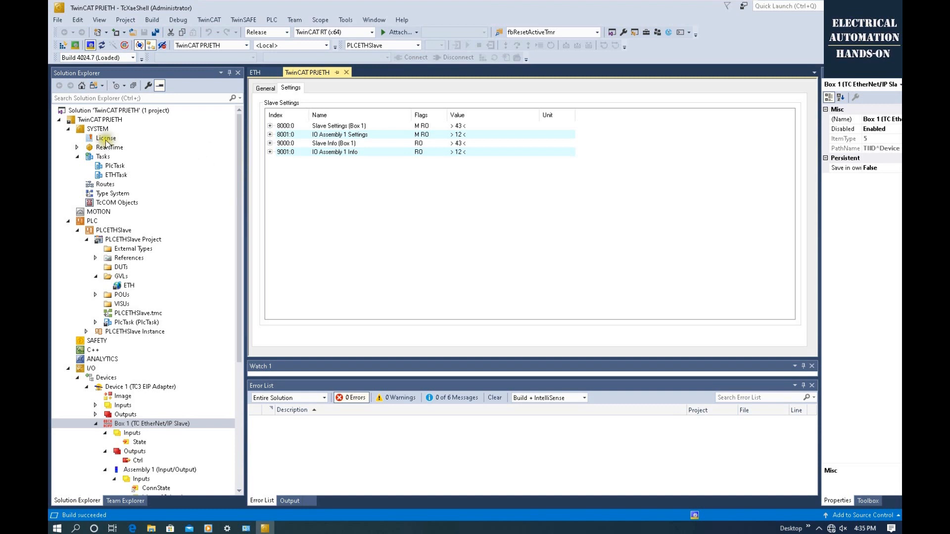
{"action": "scroll", "coordinate": [163, 371], "scroll_direction": "down", "scroll_amount": 3}
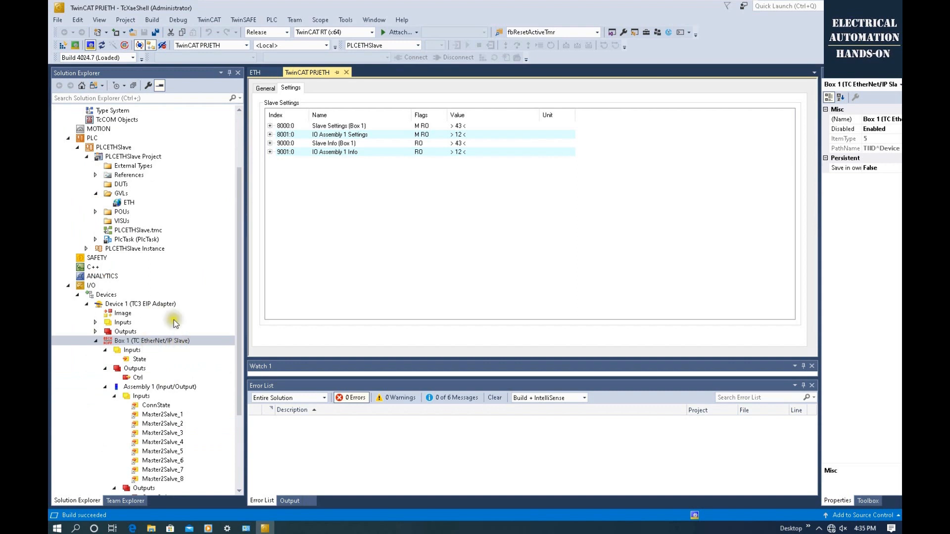
{"action": "scroll", "coordinate": [92, 330], "scroll_direction": "up", "scroll_amount": 3}
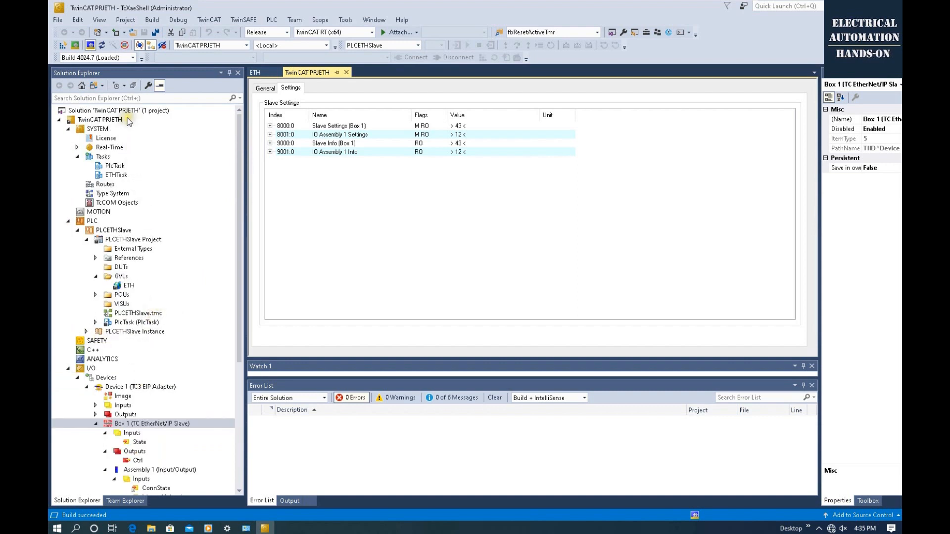
{"action": "left_click", "coordinate": [106, 138]}
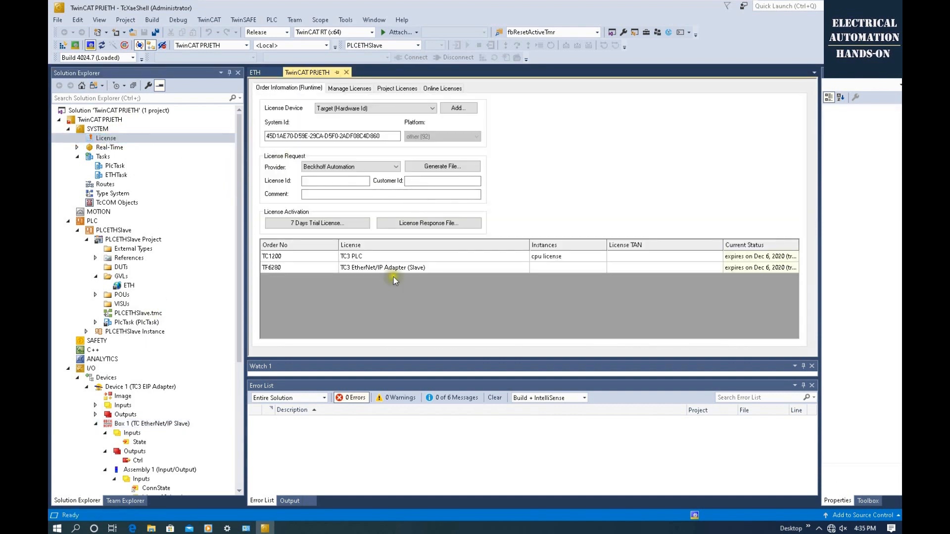
Request a 7-day trial for the TF6280 license, cancelling the security code prompt.
{"action": "left_click", "coordinate": [470, 269]}
{"action": "left_click", "coordinate": [278, 269]}
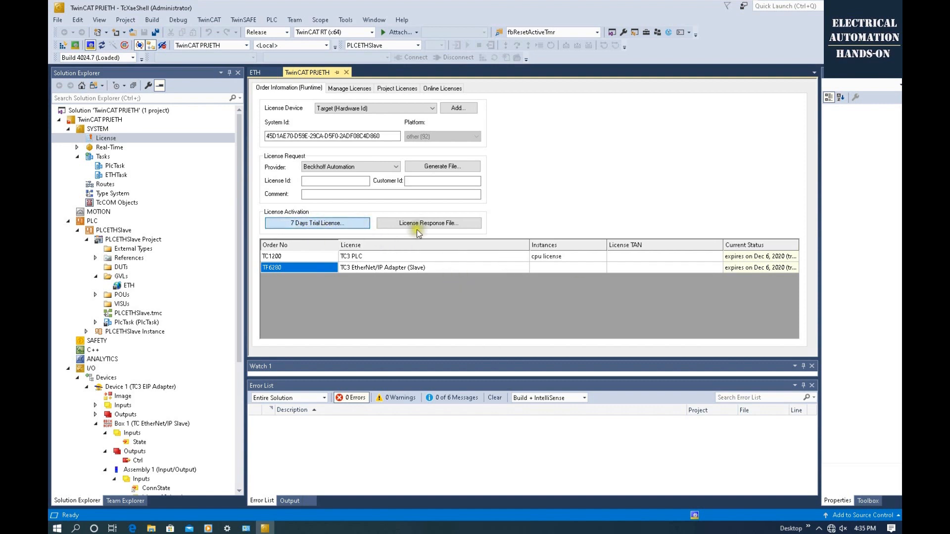
{"action": "left_click", "coordinate": [359, 225]}
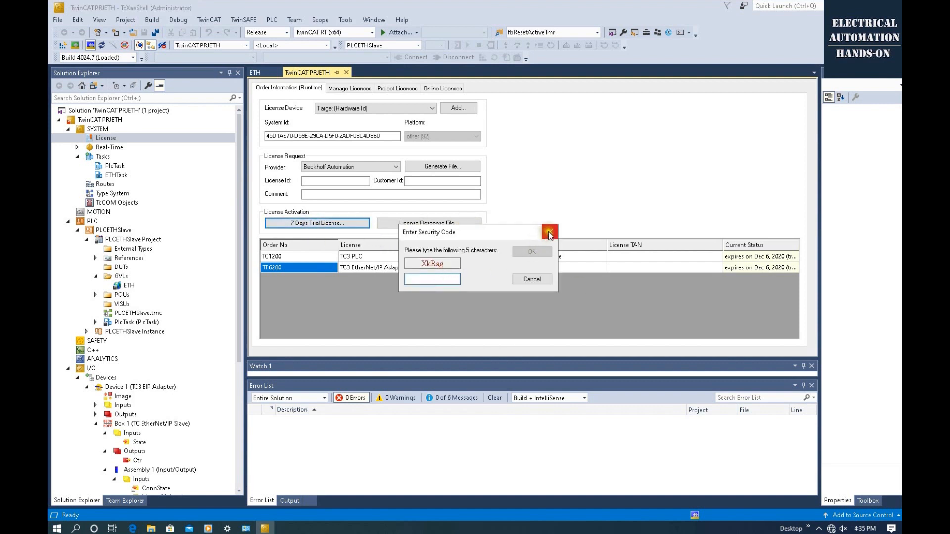
{"action": "left_click", "coordinate": [549, 231]}
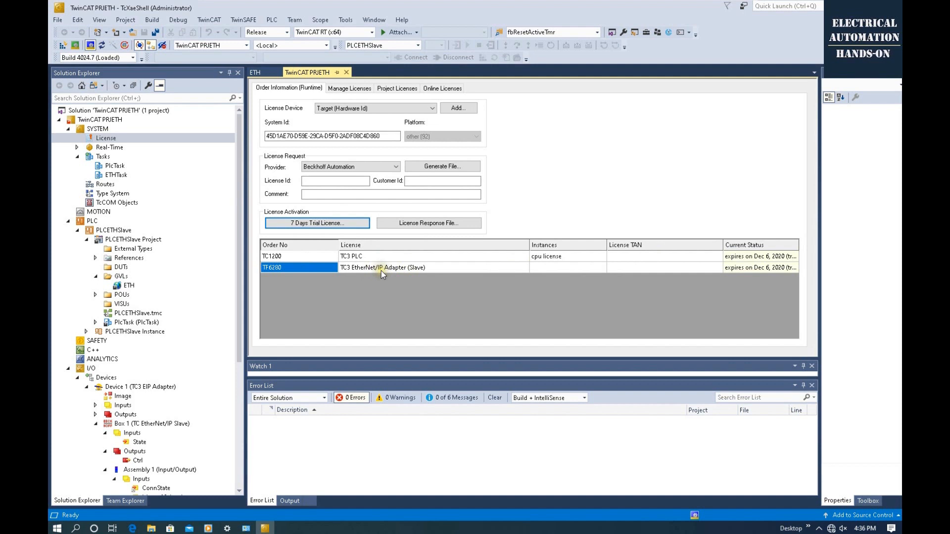
{"action": "left_click", "coordinate": [338, 225]}
{"action": "left_click", "coordinate": [109, 148]}
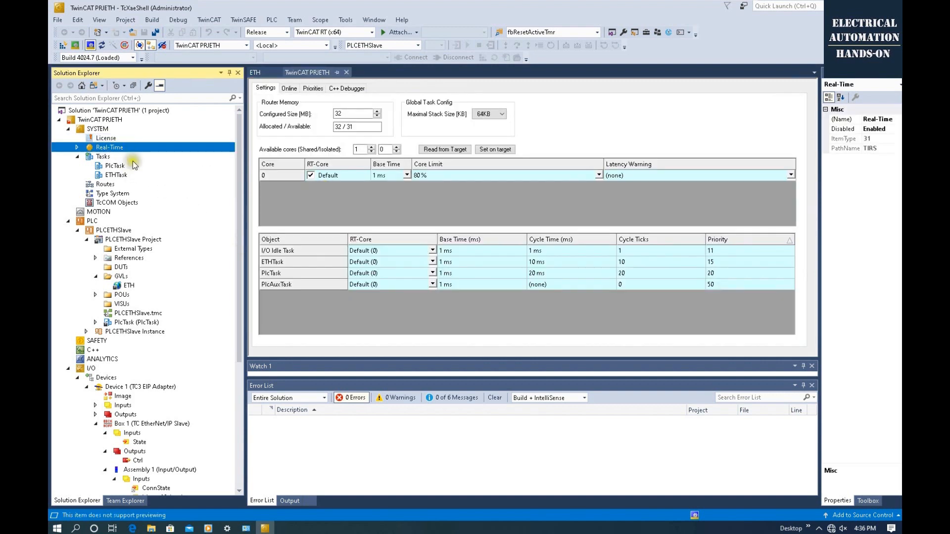
Read cores from the target, make core 3 an isolated RT-Core, and set it on the target.
{"action": "left_click", "coordinate": [77, 147]}
{"action": "left_click", "coordinate": [205, 157]}
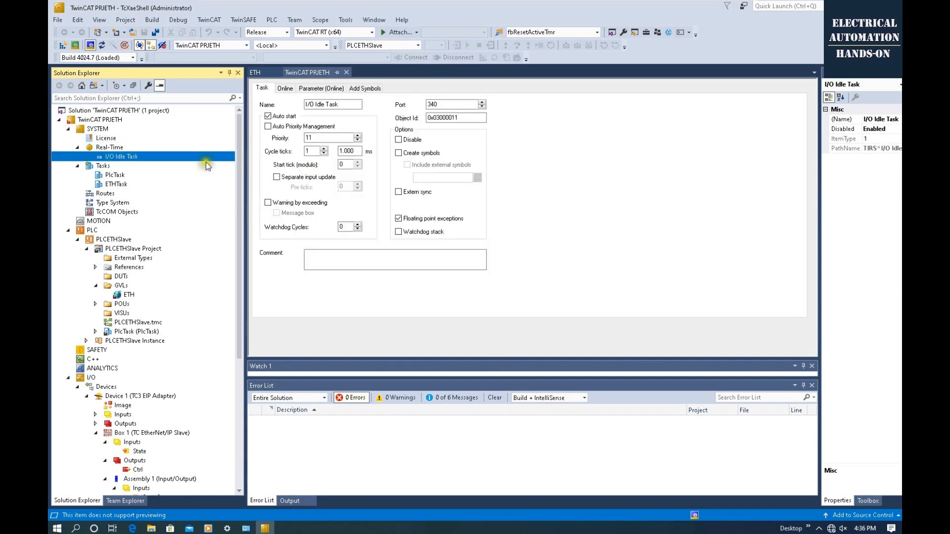
{"action": "left_click", "coordinate": [118, 148]}
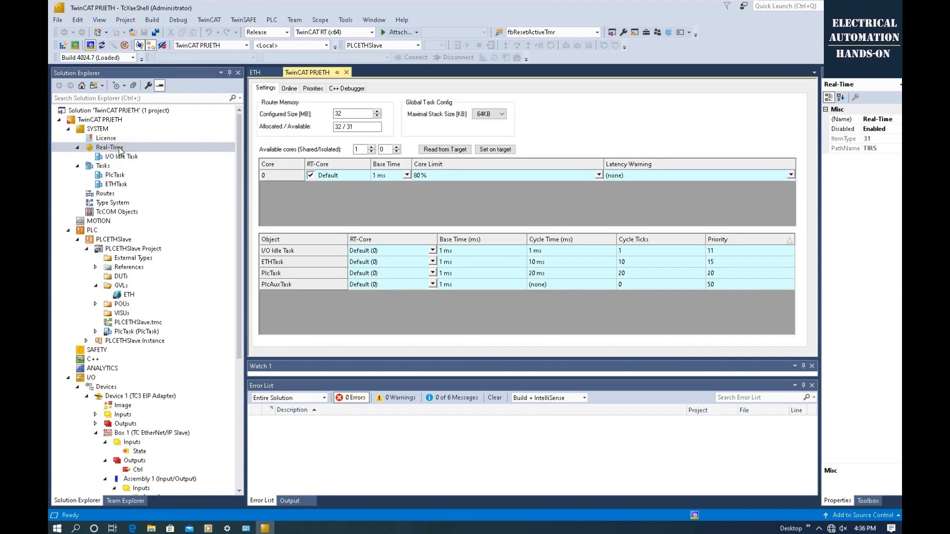
{"action": "left_click", "coordinate": [439, 149]}
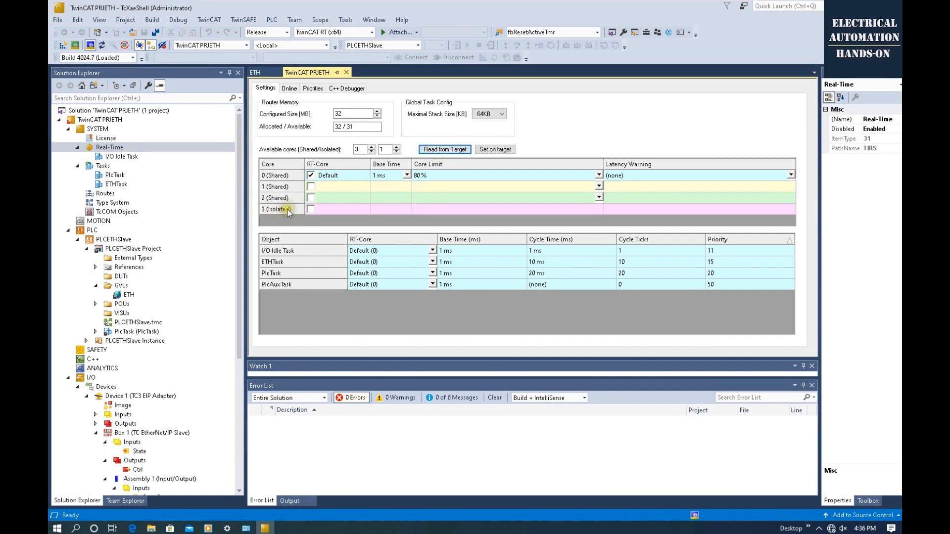
{"action": "left_click", "coordinate": [311, 209]}
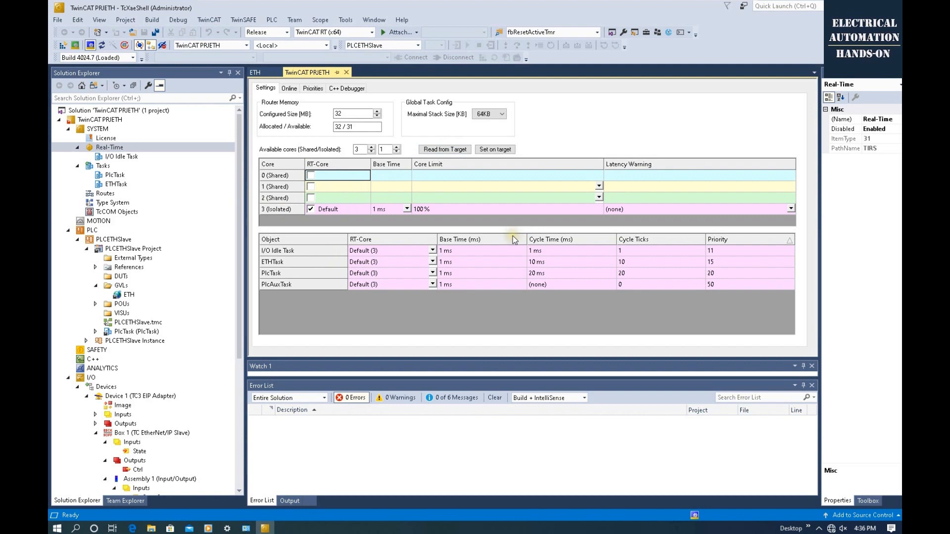
{"action": "left_click", "coordinate": [494, 150]}
{"action": "left_click", "coordinate": [493, 284]}
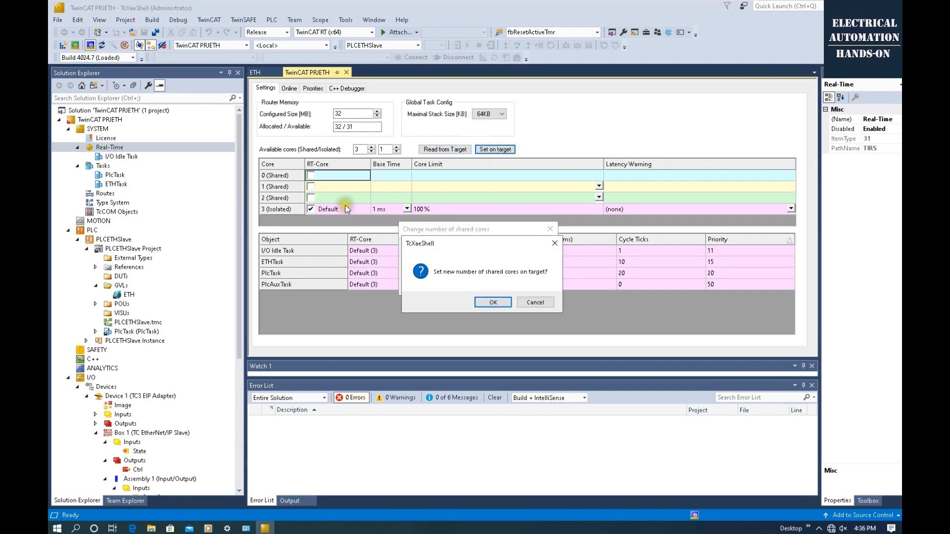
{"action": "left_click", "coordinate": [498, 305]}
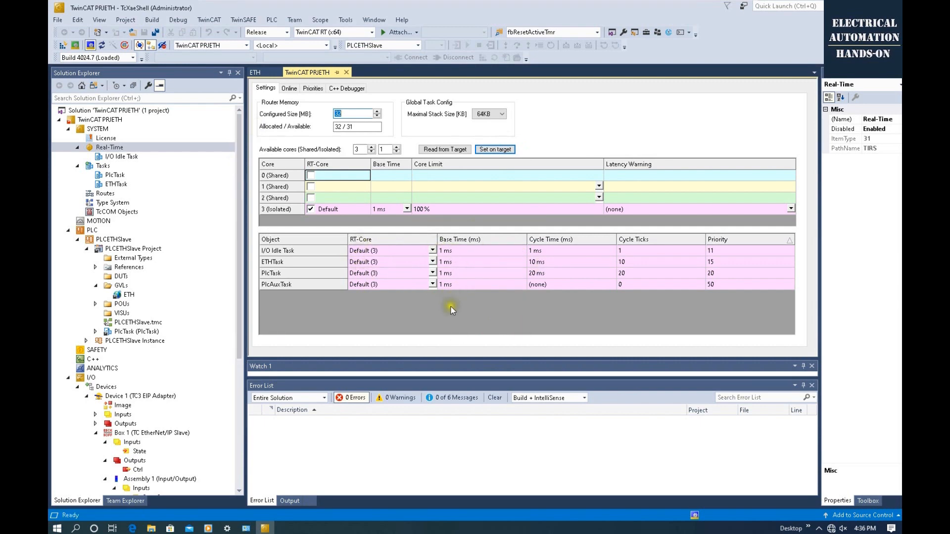
{"action": "left_click", "coordinate": [144, 112]}
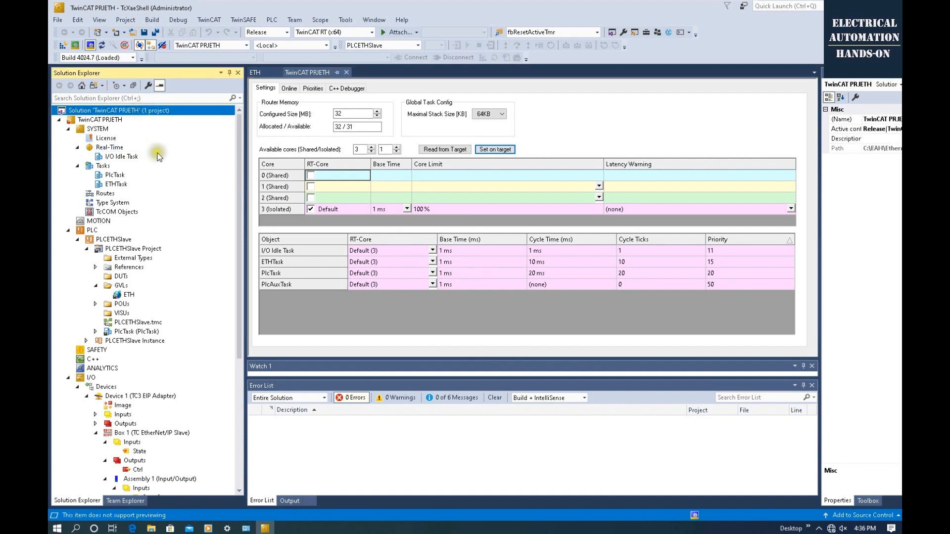
Rebuild the whole solution and save all project changes.
{"action": "left_click", "coordinate": [152, 20]}
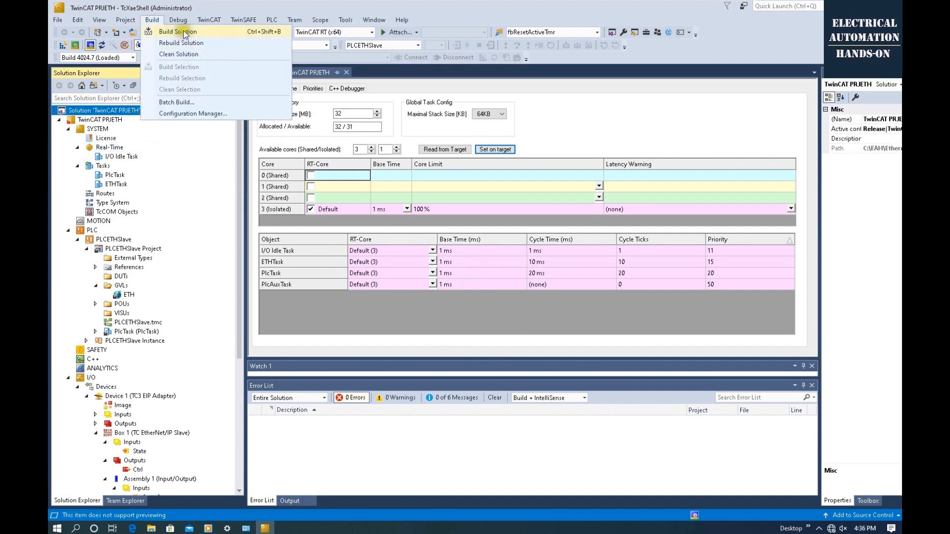
{"action": "left_click", "coordinate": [182, 32]}
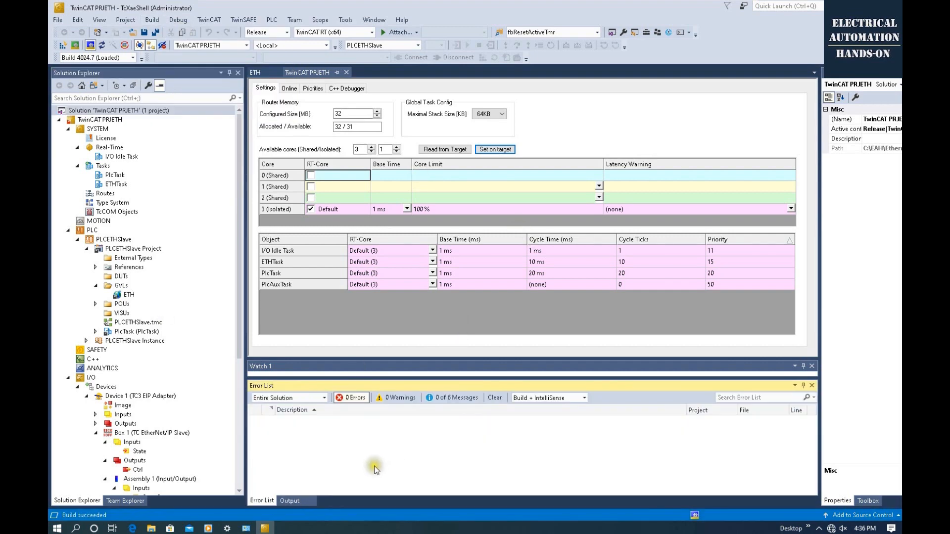
{"action": "left_click", "coordinate": [152, 32]}
Export Box 1's EDS file as TF6280_20201128.EDS into the EthernetIPTF6280 folder.
{"action": "left_click", "coordinate": [202, 254]}
{"action": "scroll", "coordinate": [202, 254], "scroll_direction": "down", "scroll_amount": 6}
{"action": "right_click", "coordinate": [145, 268]}
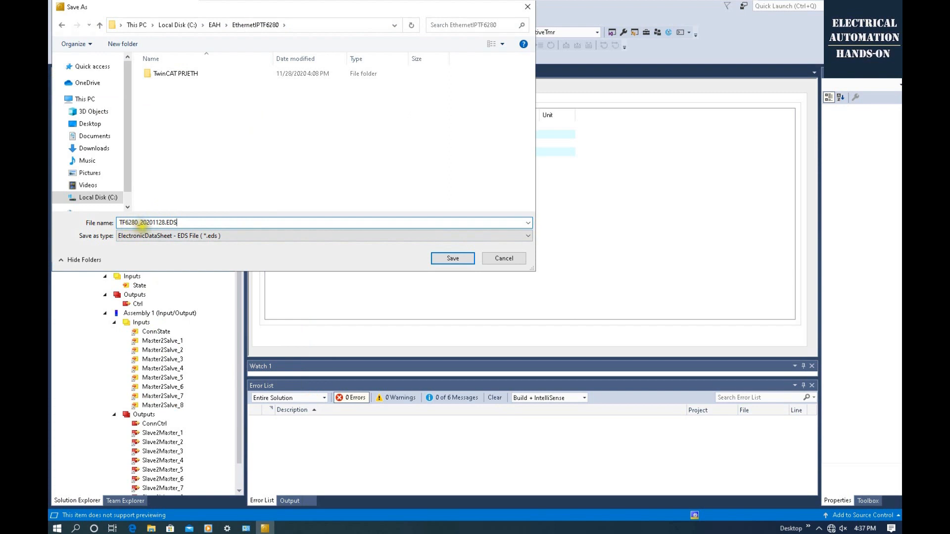
{"action": "left_click", "coordinate": [454, 259]}
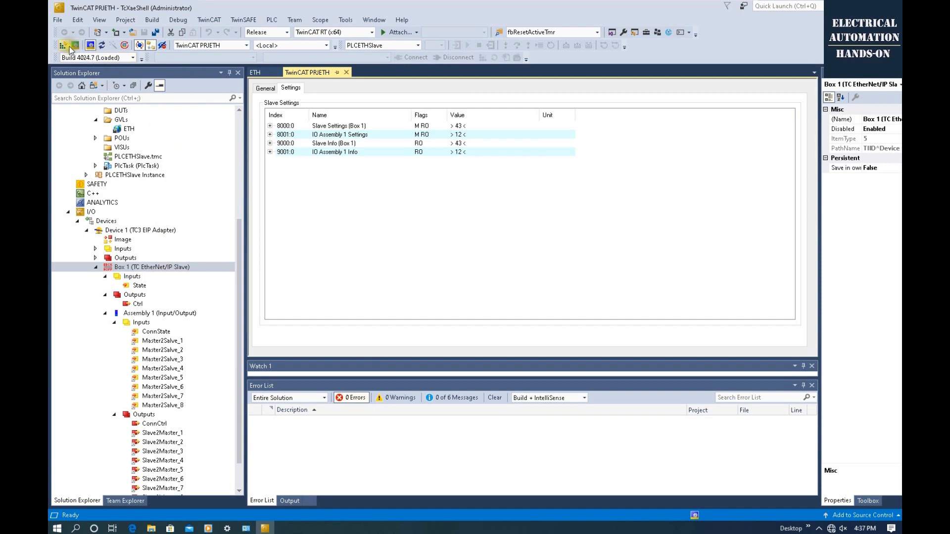
Activate the solution's configuration and restart the TwinCAT system in Run mode.
{"action": "left_click", "coordinate": [148, 138]}
{"action": "scroll", "coordinate": [150, 139], "scroll_direction": "up", "scroll_amount": 6}
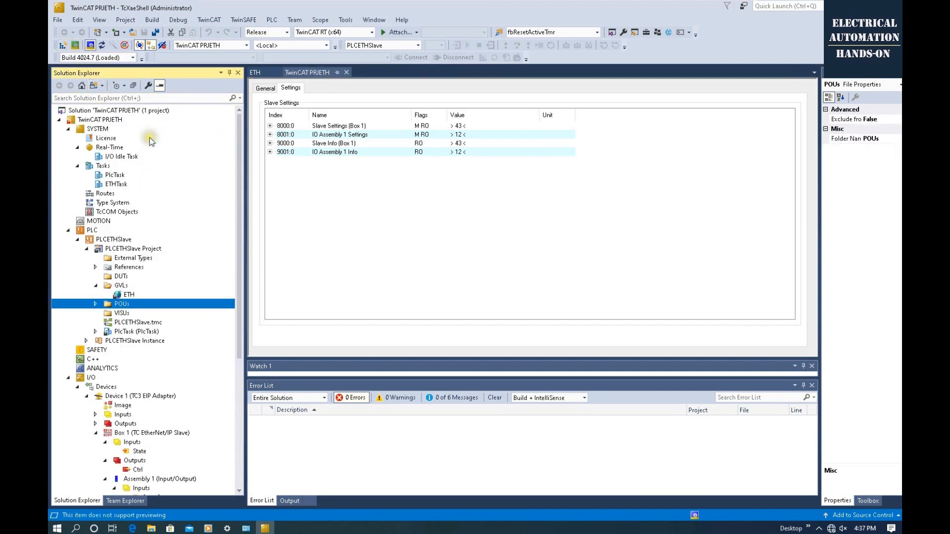
{"action": "left_click", "coordinate": [128, 110]}
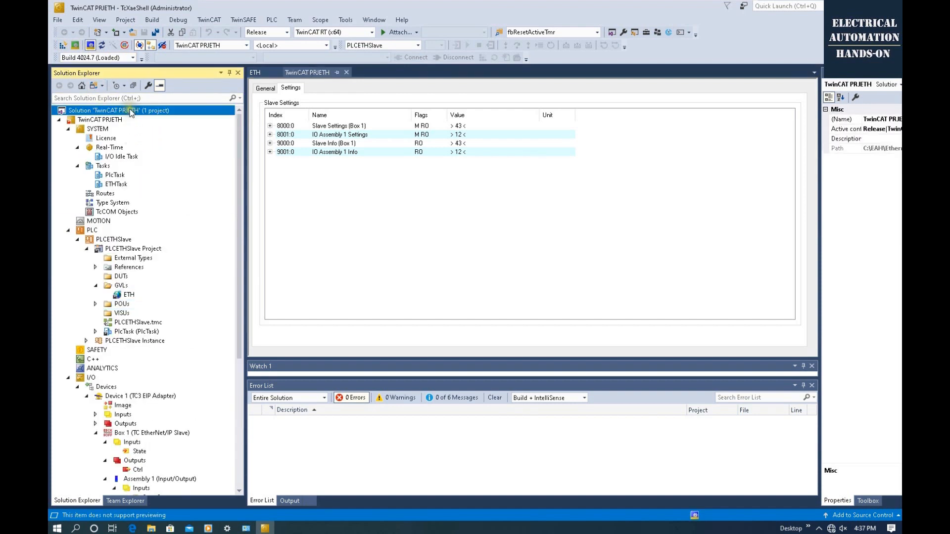
{"action": "left_click", "coordinate": [63, 45]}
{"action": "left_click", "coordinate": [483, 293]}
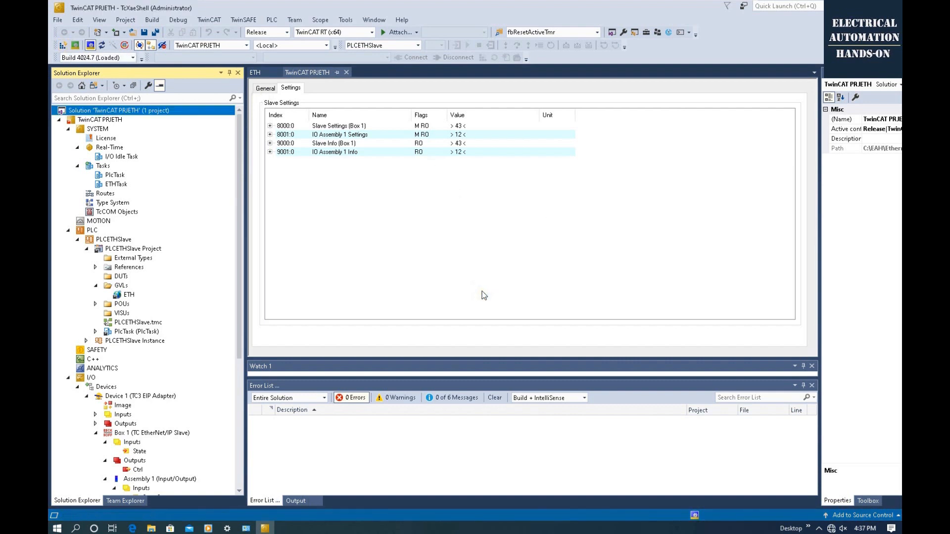
{"action": "left_click", "coordinate": [485, 301]}
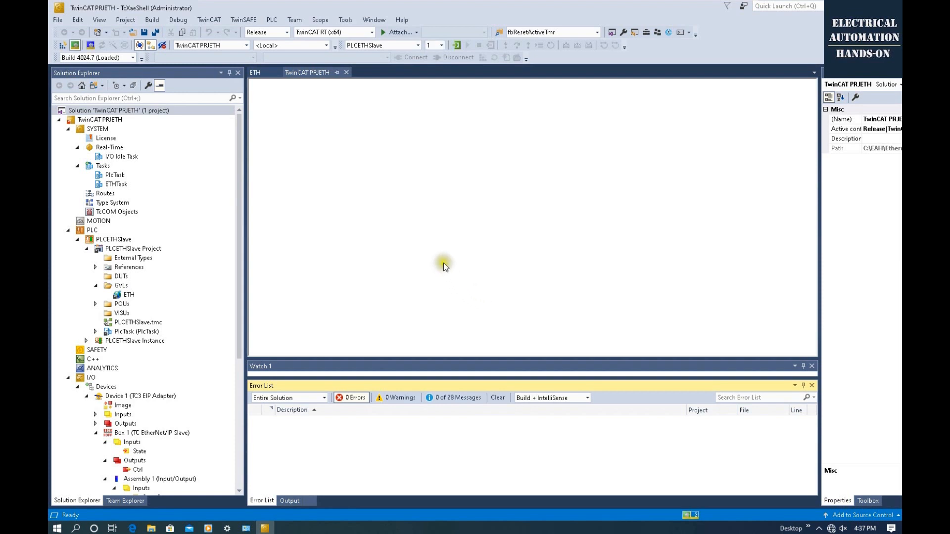
Log in to the running PLC and view the MAIN (PRG) program online.
{"action": "left_click", "coordinate": [456, 46]}
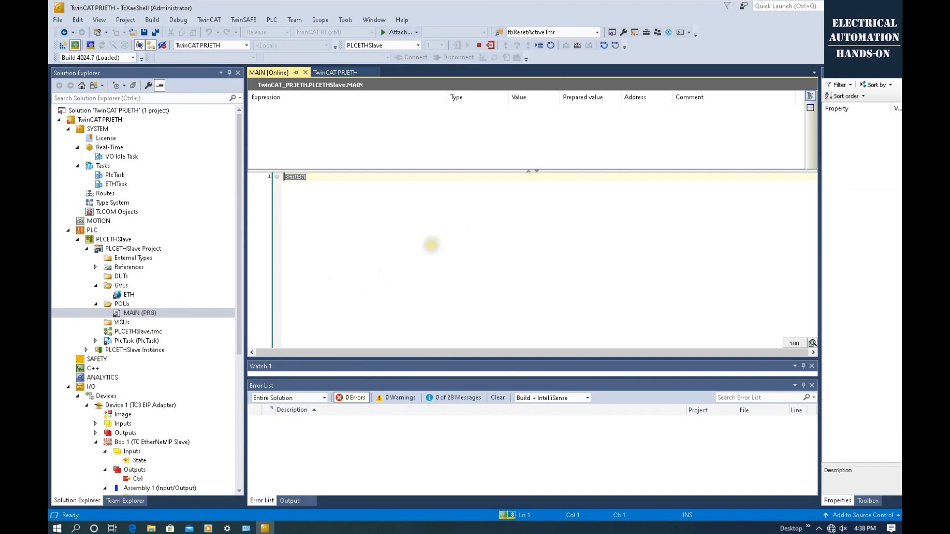
{"action": "left_click", "coordinate": [140, 313]}
{"action": "scroll", "coordinate": [140, 297], "scroll_direction": "down", "scroll_amount": 2}
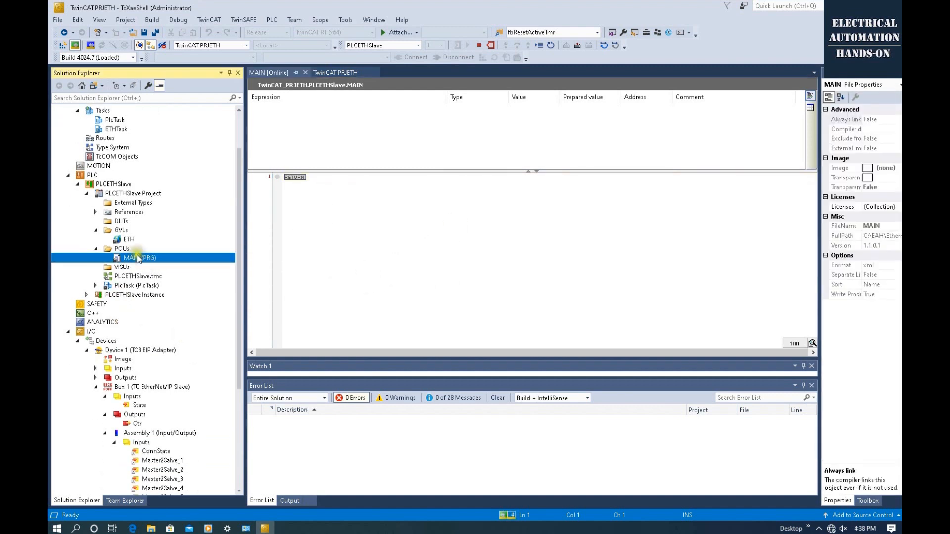
{"action": "scroll", "coordinate": [188, 320], "scroll_direction": "down", "scroll_amount": 2}
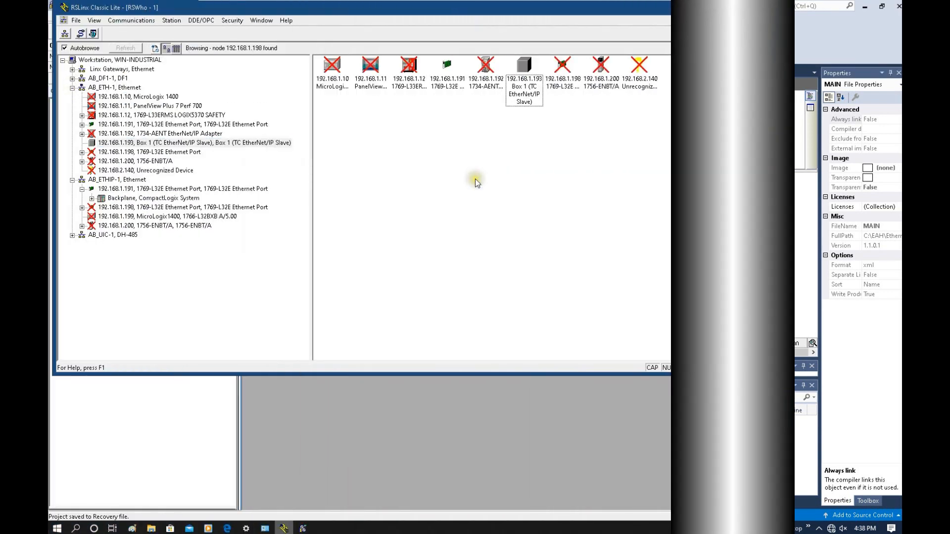
Confirm AB_ETH-1 driver station 7 maps to 192.168.1.193, then browse the .193 and .191 nodes.
{"action": "left_click", "coordinate": [287, 260]}
{"action": "left_click", "coordinate": [147, 189]}
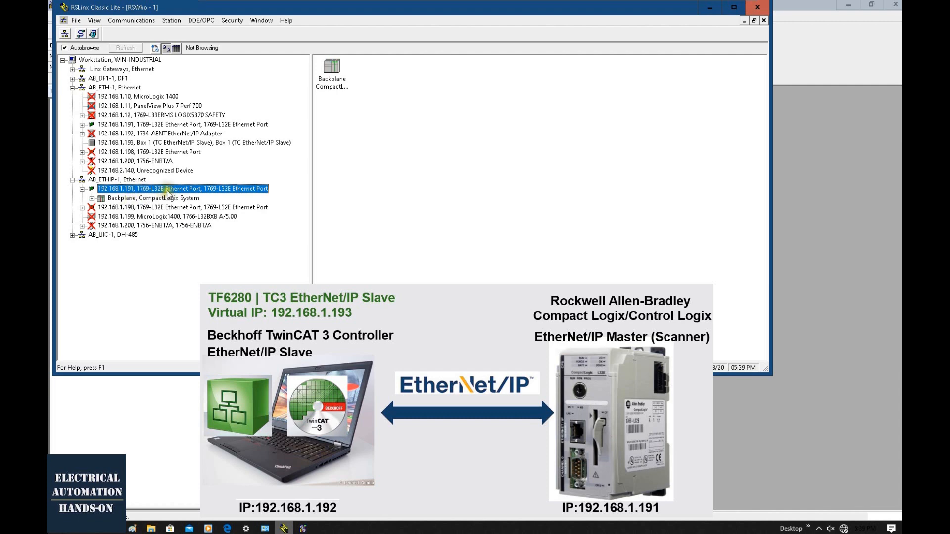
{"action": "left_click", "coordinate": [129, 88]}
{"action": "right_click", "coordinate": [132, 87]}
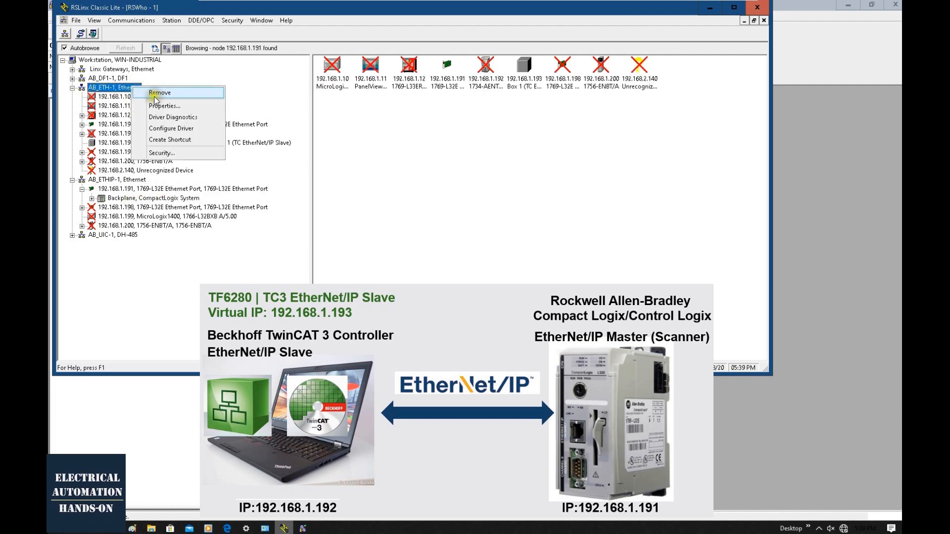
{"action": "left_click", "coordinate": [171, 128]}
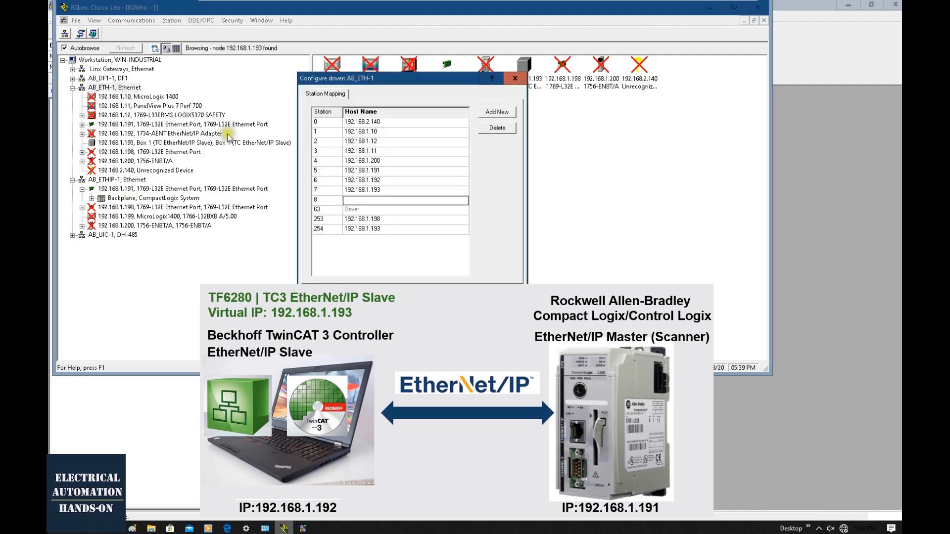
{"action": "left_click", "coordinate": [348, 192]}
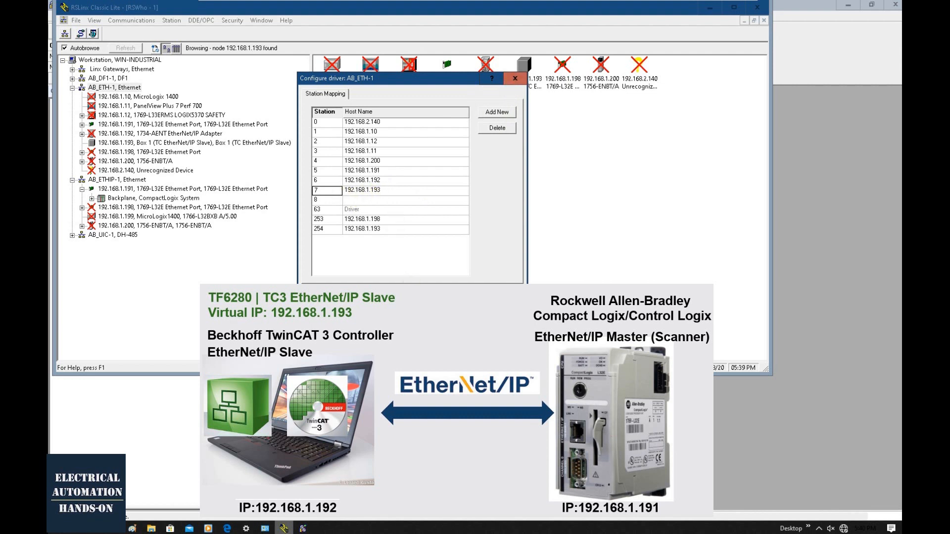
{"action": "left_click", "coordinate": [377, 295]}
{"action": "left_click", "coordinate": [141, 143]}
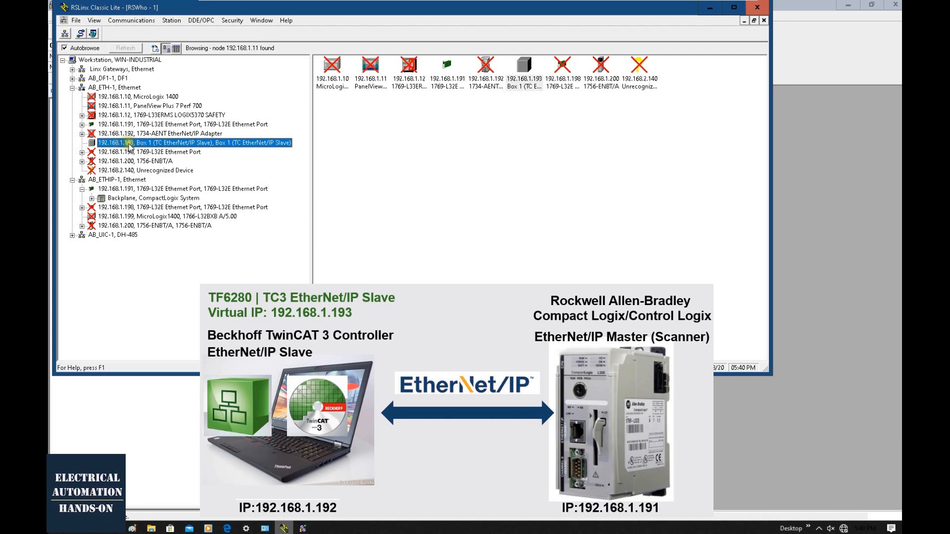
{"action": "left_click", "coordinate": [174, 124]}
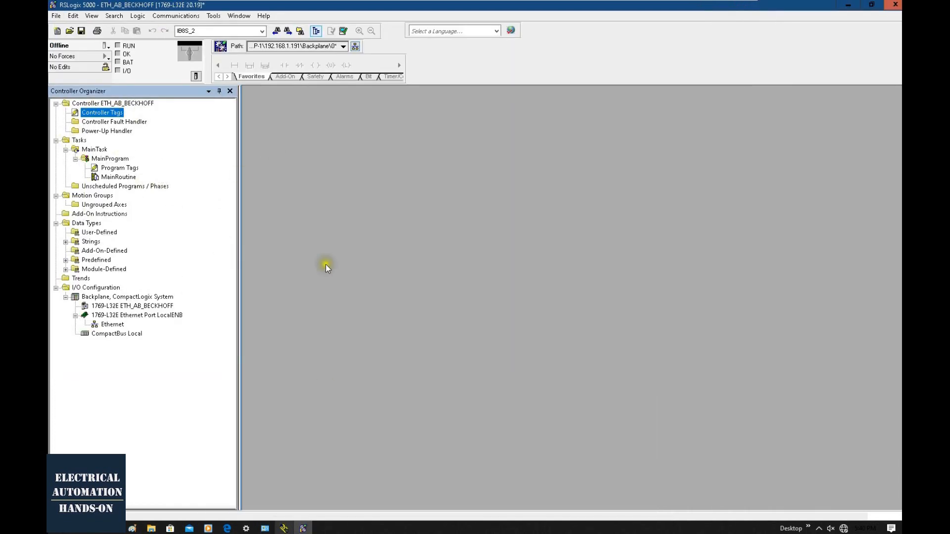
Register the TF6280 EDS file for Box 1 (TC EtherNet/IP Slave) with the EDS Hardware Installation Tool.
{"action": "left_click", "coordinate": [135, 103]}
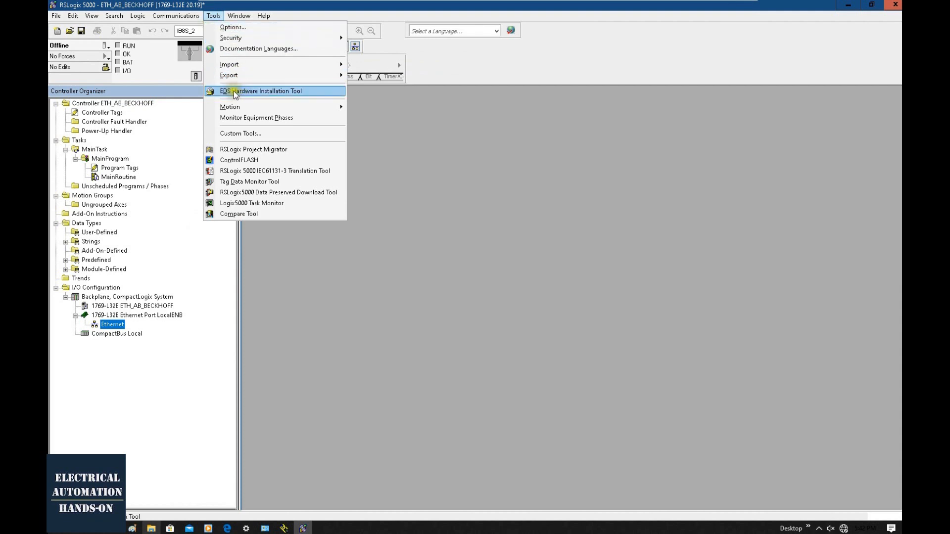
{"action": "left_click", "coordinate": [233, 95]}
{"action": "left_click", "coordinate": [429, 335]}
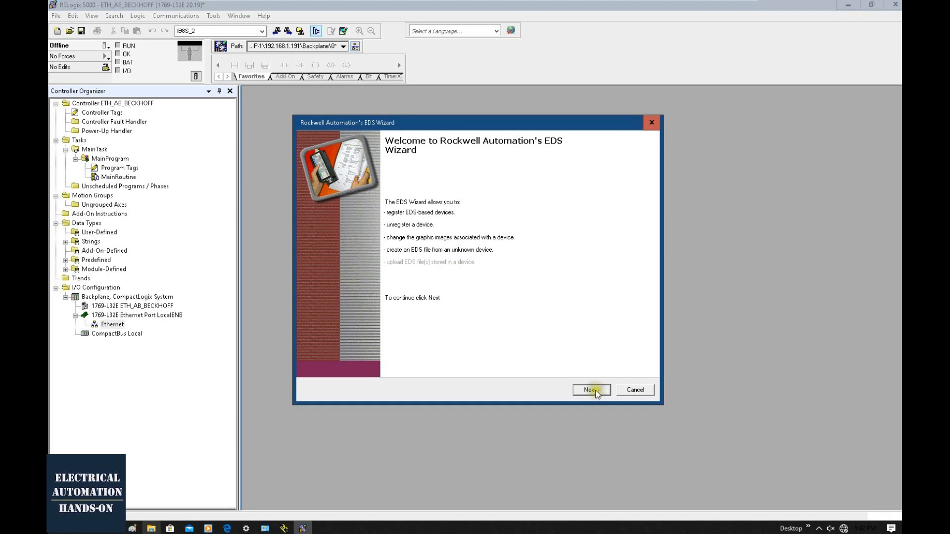
{"action": "left_click", "coordinate": [592, 390]}
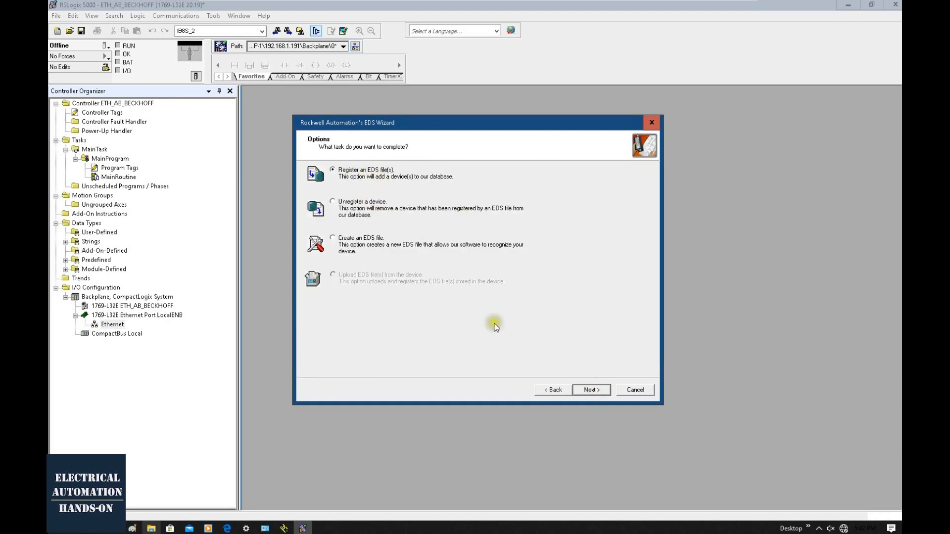
{"action": "left_click", "coordinate": [602, 398]}
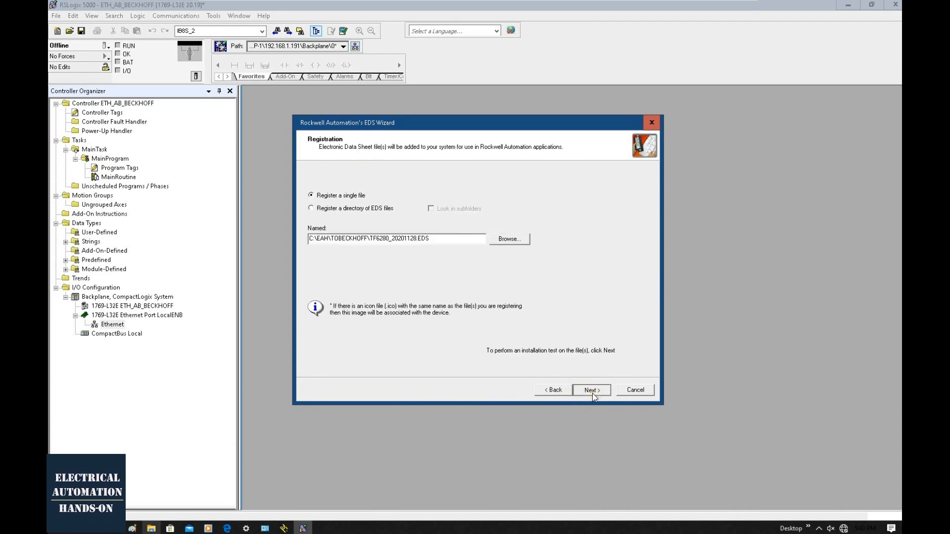
{"action": "left_click", "coordinate": [592, 394]}
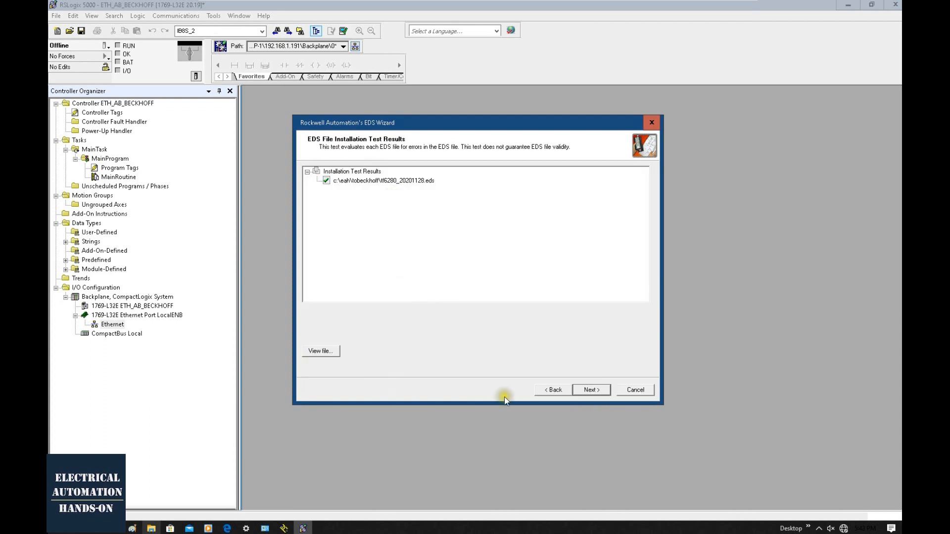
{"action": "left_click", "coordinate": [586, 393]}
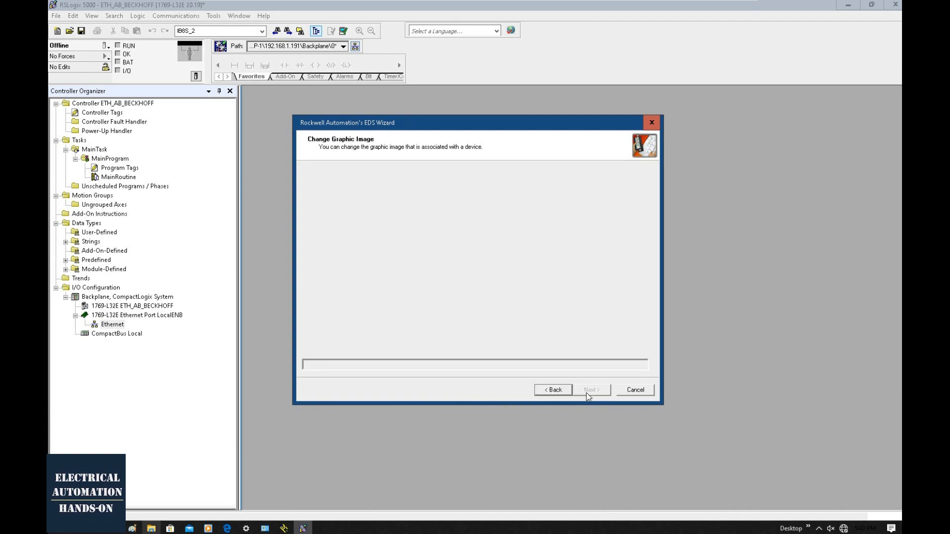
{"action": "left_click", "coordinate": [418, 204]}
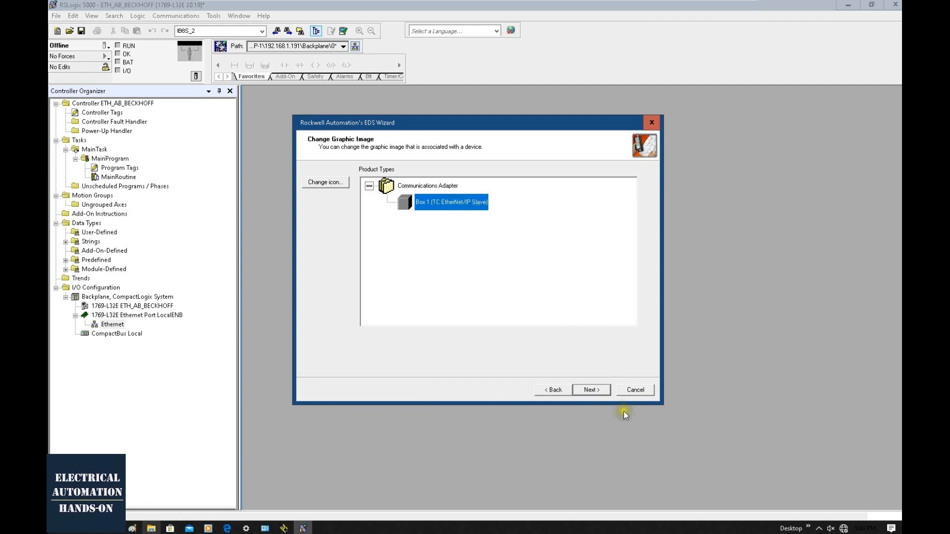
{"action": "left_click", "coordinate": [591, 391]}
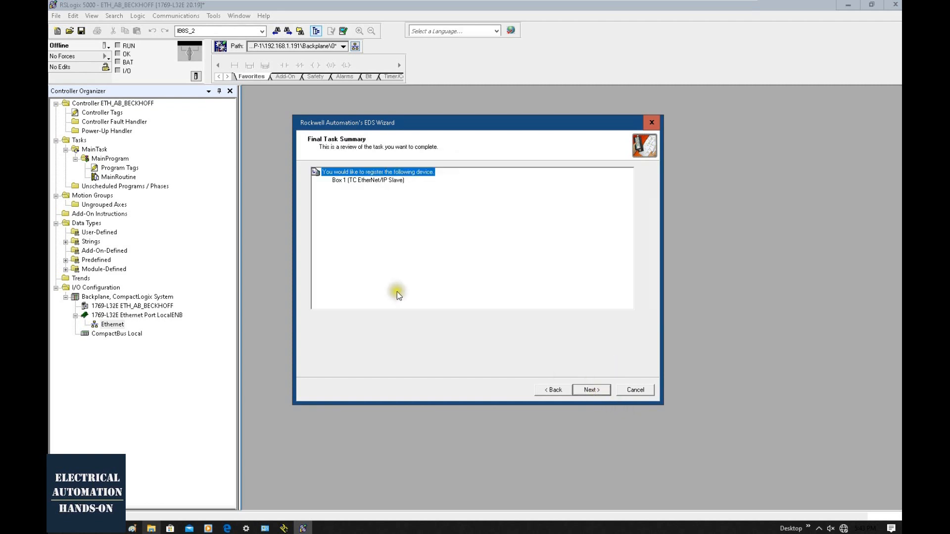
{"action": "left_click", "coordinate": [592, 386]}
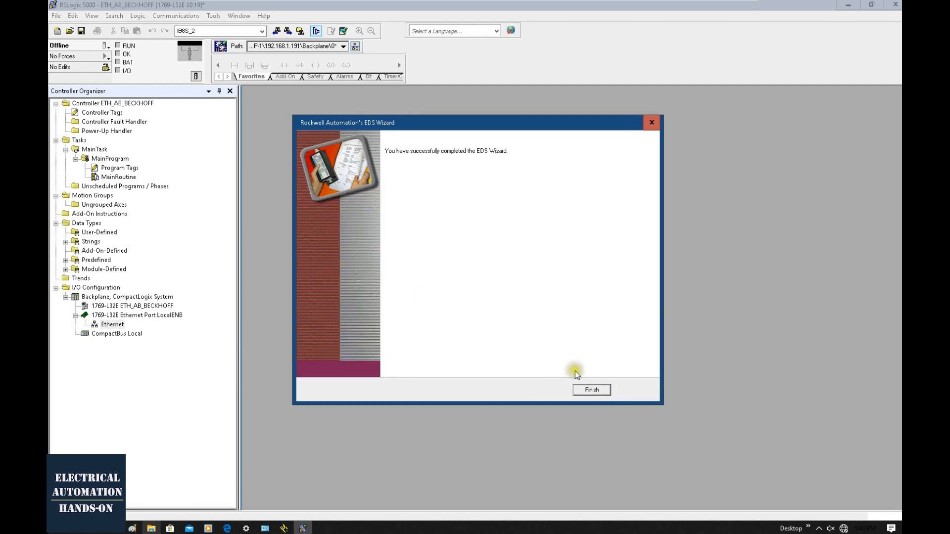
{"action": "left_click", "coordinate": [591, 390]}
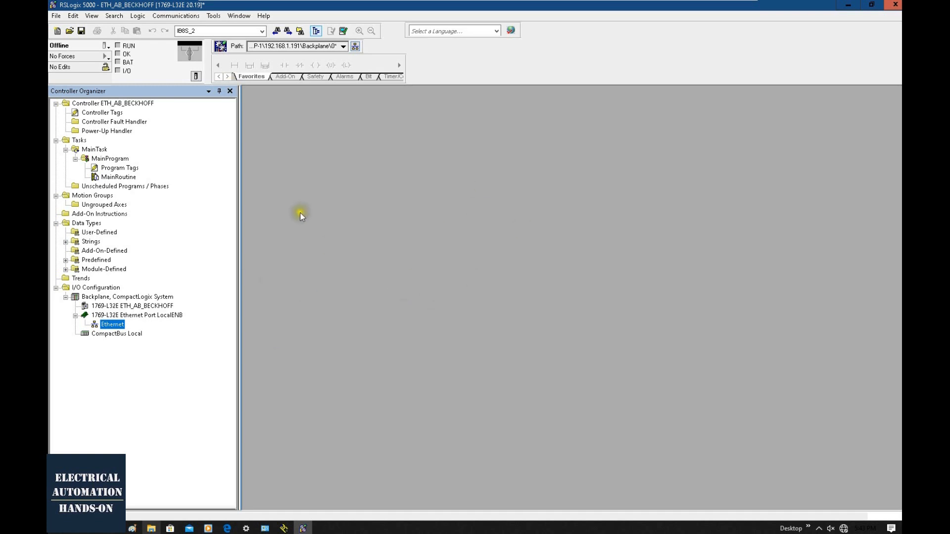
{"action": "left_click", "coordinate": [153, 298]}
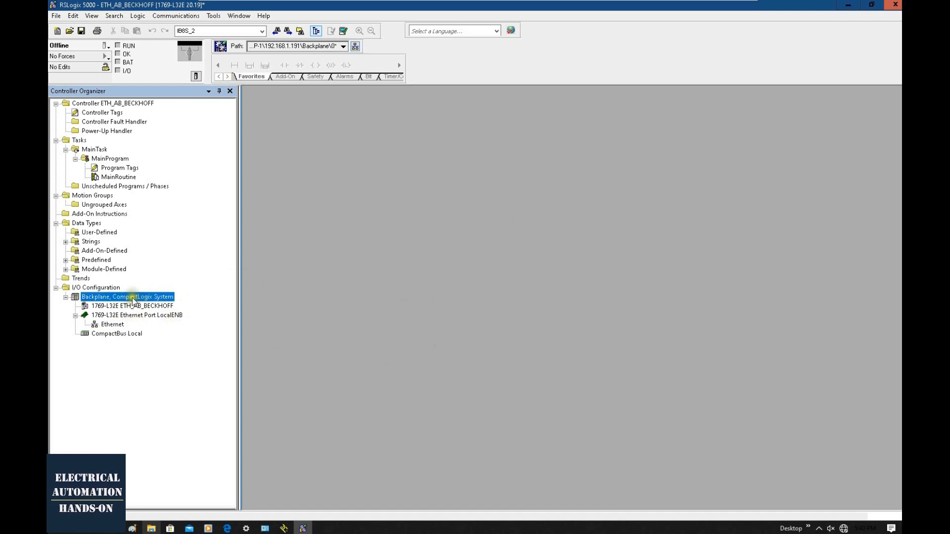
Add a new module under the Ethernet network, searching 'BECK' and creating the Beckhoff Box 1 module.
{"action": "left_click", "coordinate": [113, 326]}
{"action": "right_click", "coordinate": [114, 329]}
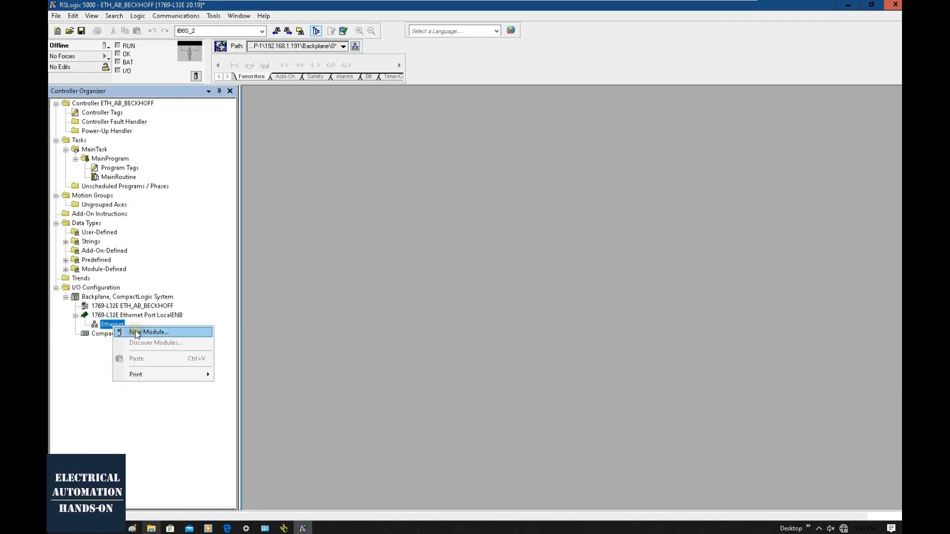
{"action": "left_click", "coordinate": [140, 333]}
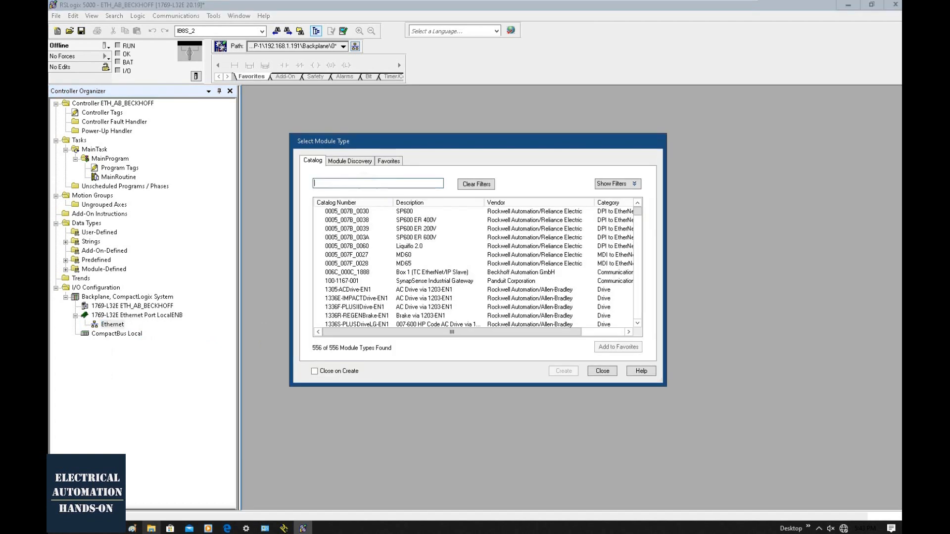
{"action": "type", "text": "BECKHOFF"}
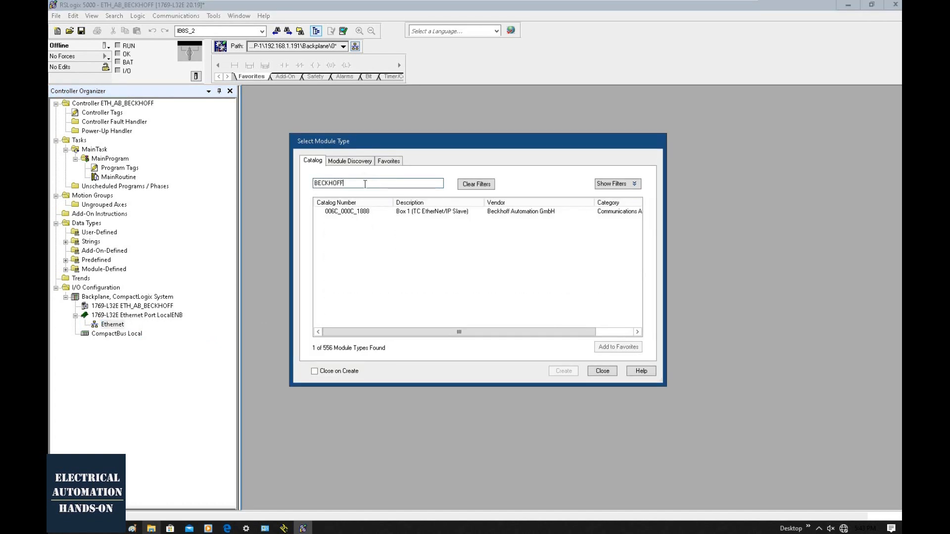
{"action": "left_click", "coordinate": [377, 213]}
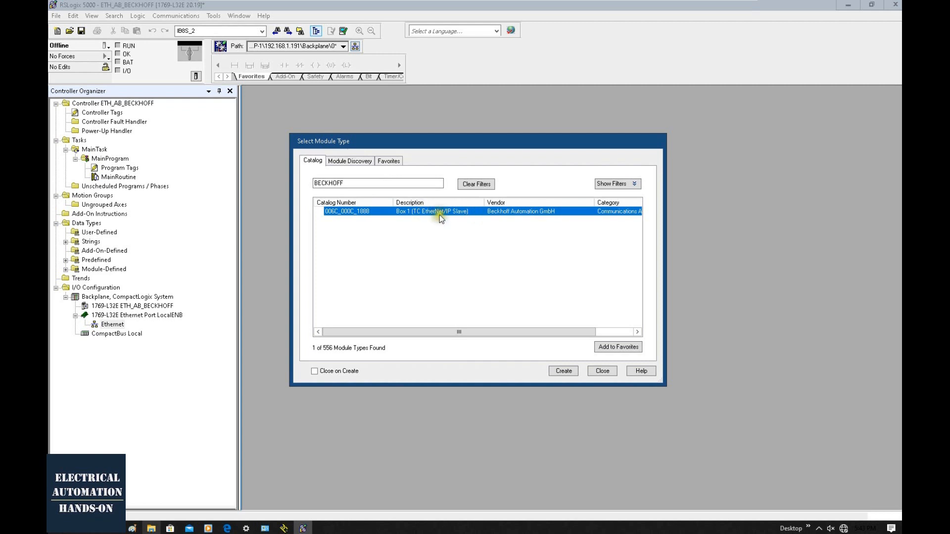
{"action": "left_click", "coordinate": [563, 370]}
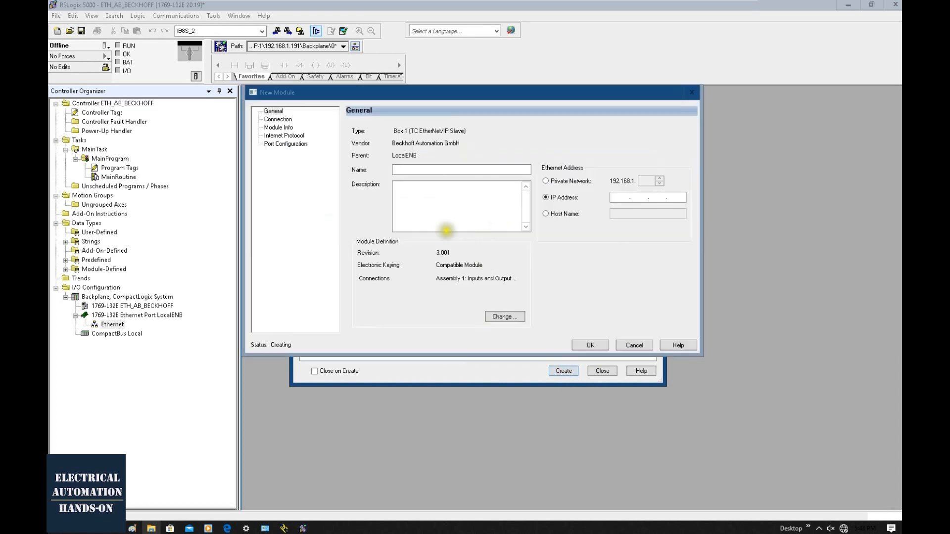
Name the new Beckhoff module TC3PLC and start entering IP address 192.168.1.193.
{"action": "left_click", "coordinate": [408, 174]}
{"action": "type", "text": "TC3_"}
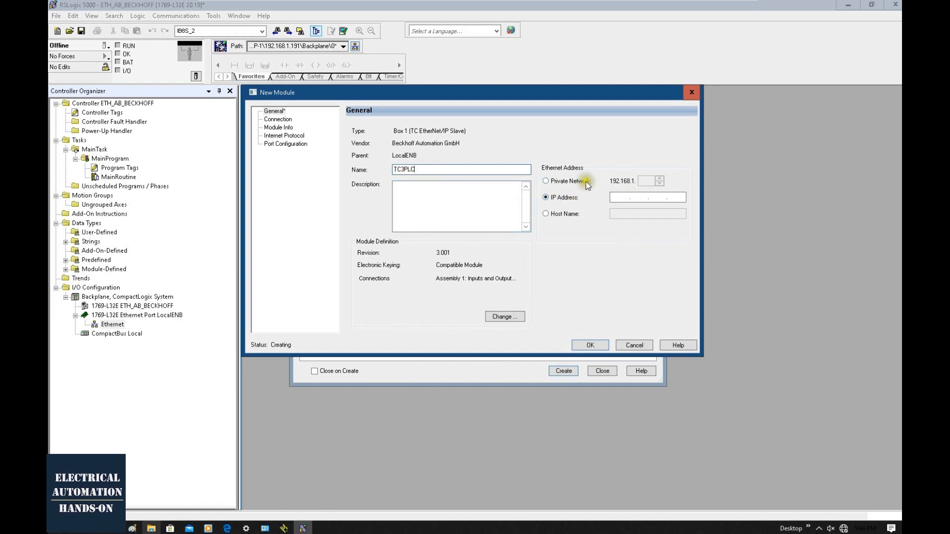
{"action": "type", "text": "1921"}
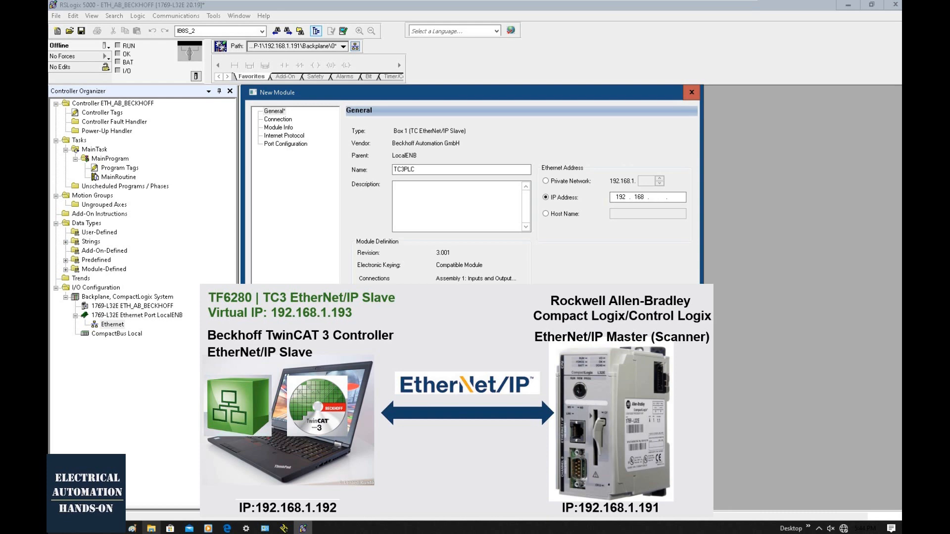
{"action": "type", "text": "1"}
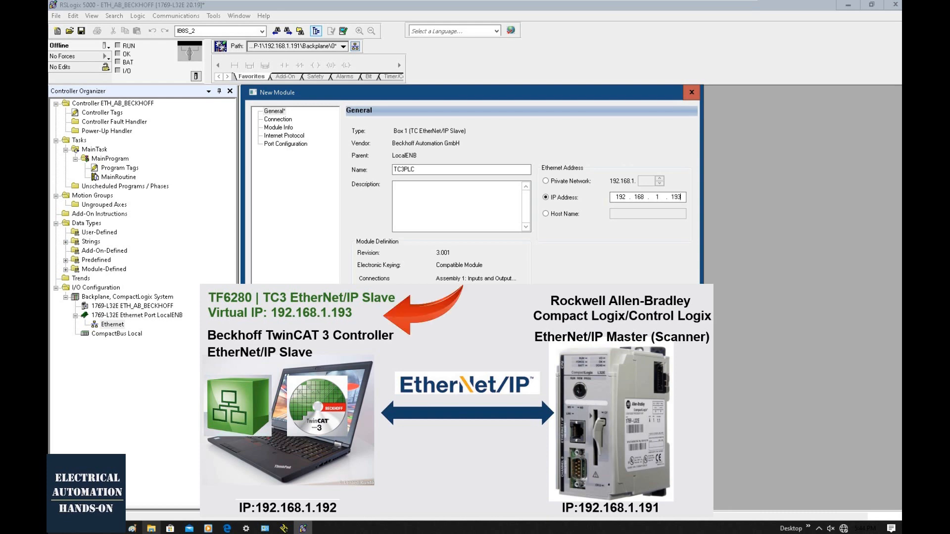
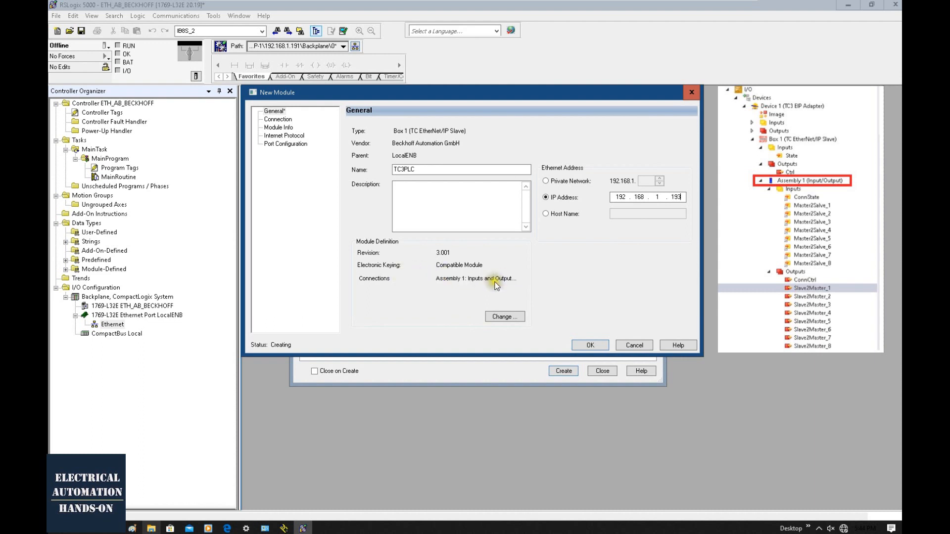
Review the module definition's 12-byte input size, then cancel without changes.
{"action": "left_click", "coordinate": [504, 320]}
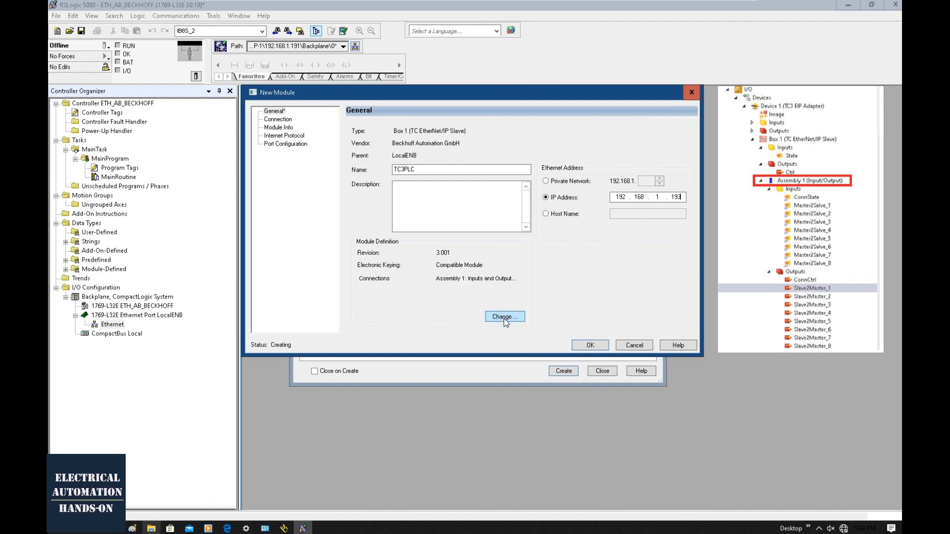
{"action": "left_click", "coordinate": [501, 209]}
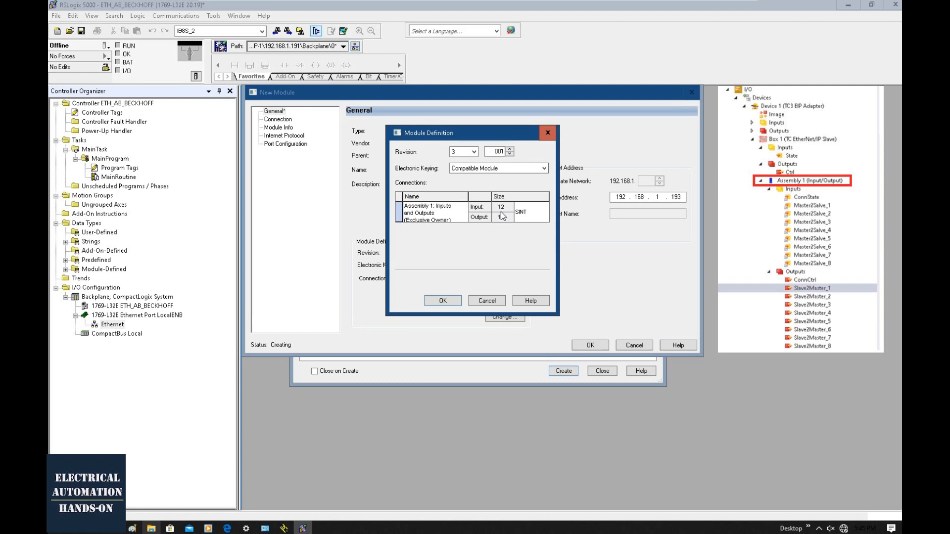
{"action": "left_click", "coordinate": [486, 301]}
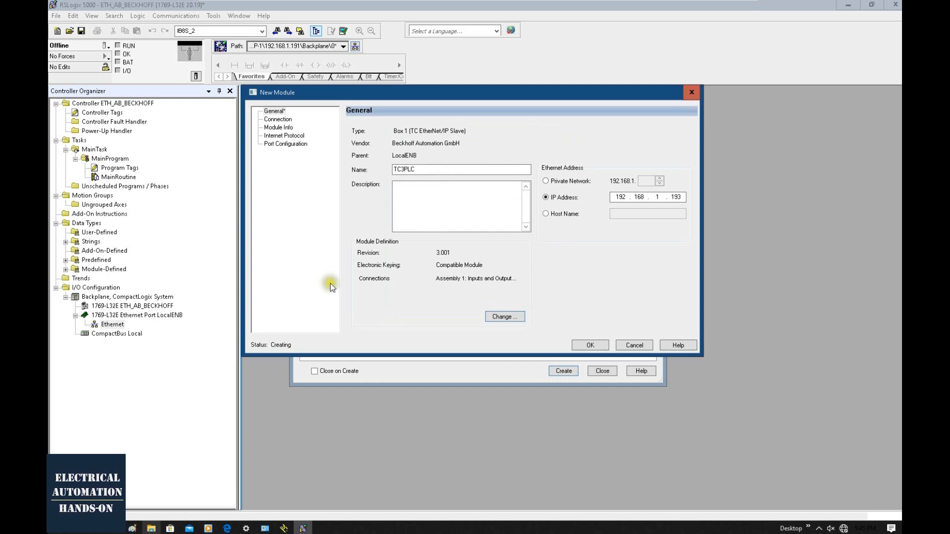
Check the Connection, Module Info, Port and Internet Protocol pages, then create the TC3PLC module.
{"action": "left_click", "coordinate": [278, 120]}
{"action": "left_click", "coordinate": [499, 178]}
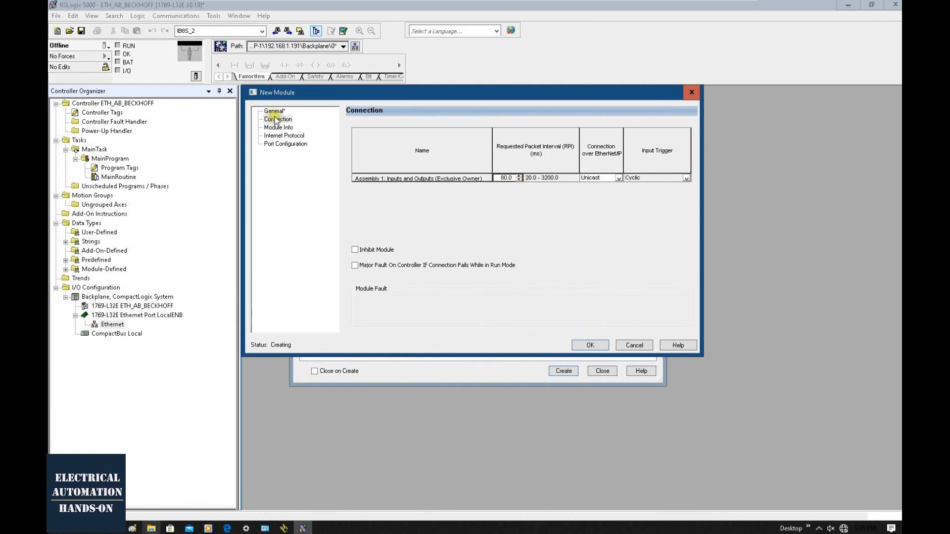
{"action": "left_click", "coordinate": [278, 128]}
{"action": "left_click", "coordinate": [283, 144]}
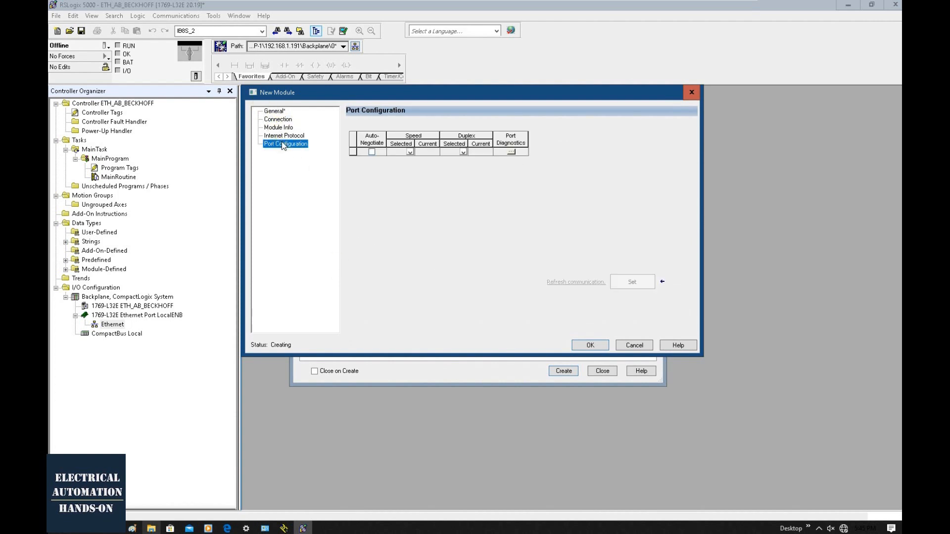
{"action": "left_click", "coordinate": [282, 136]}
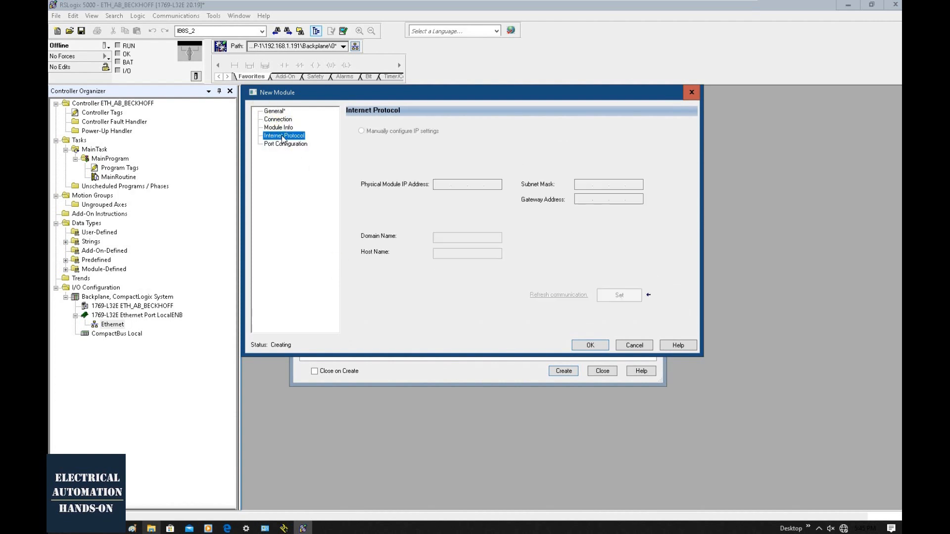
{"action": "left_click", "coordinate": [273, 111]}
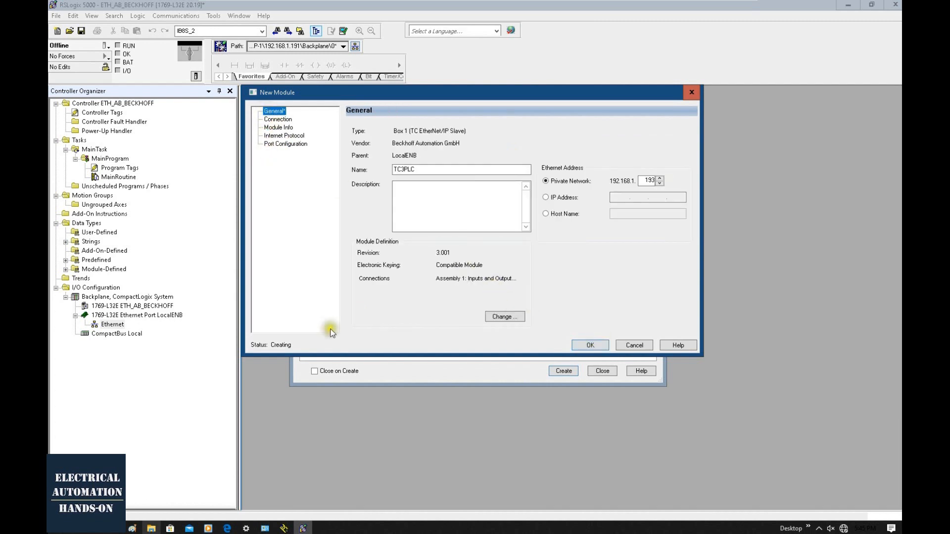
{"action": "left_click", "coordinate": [590, 345]}
{"action": "left_click", "coordinate": [601, 372]}
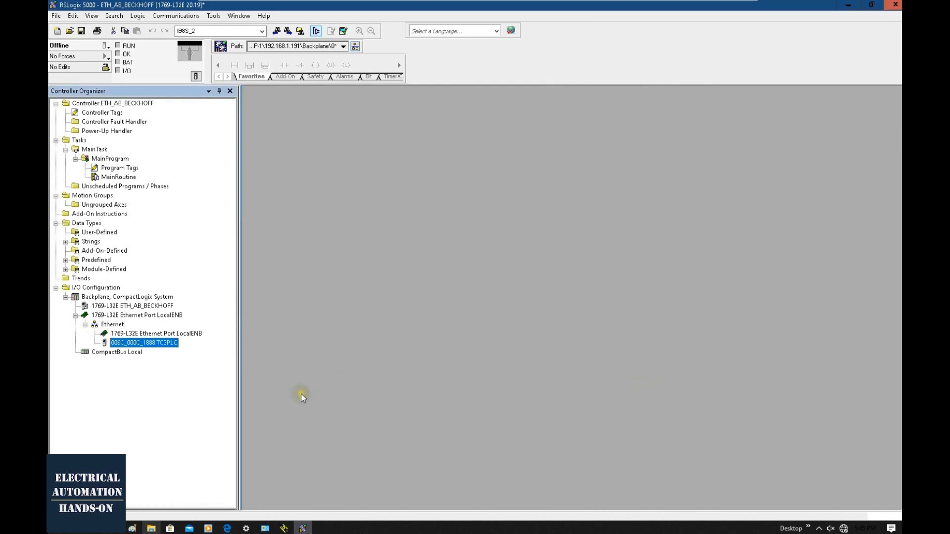
Open Controller Tags, expand TC3PLC:I.Data and TC3PLC:O.Data to 12 bytes each, and maximize the window.
{"action": "mouse_move", "coordinate": [147, 348]}
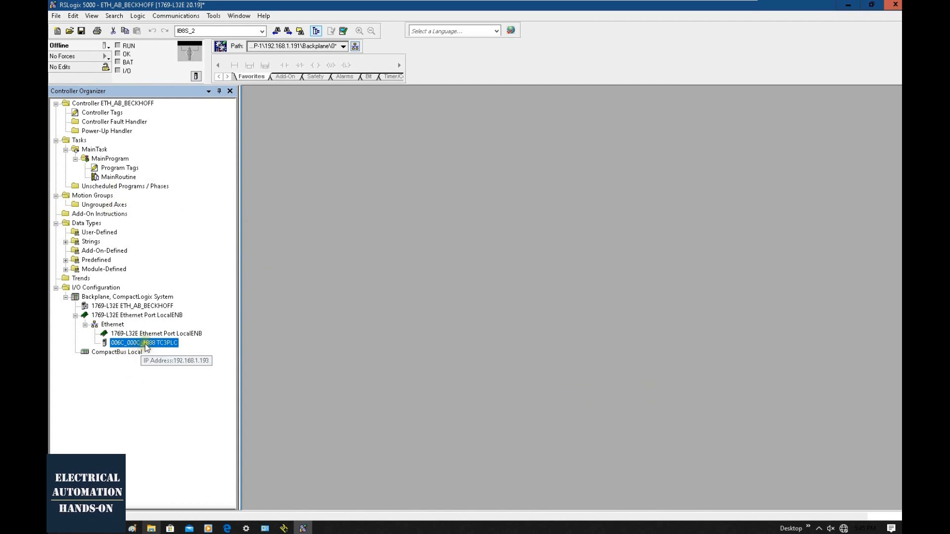
{"action": "double_click", "coordinate": [99, 114]}
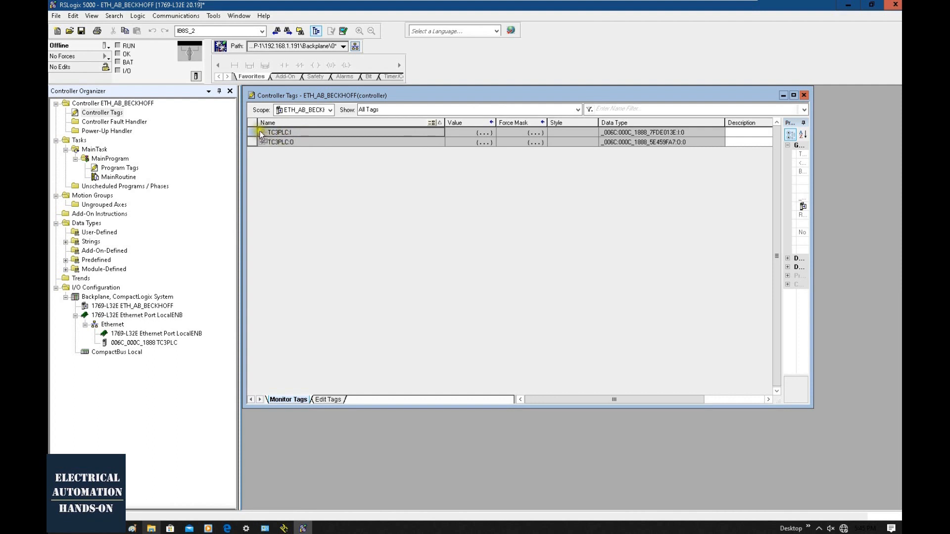
{"action": "left_click", "coordinate": [262, 132]}
{"action": "left_click", "coordinate": [269, 155]}
{"action": "left_click", "coordinate": [268, 152]}
{"action": "left_click", "coordinate": [270, 280]}
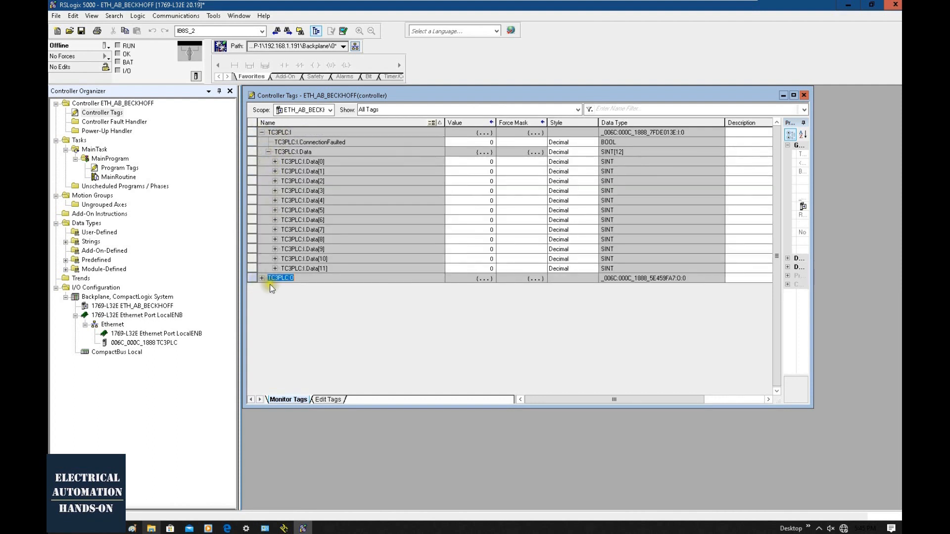
{"action": "left_click", "coordinate": [262, 278]}
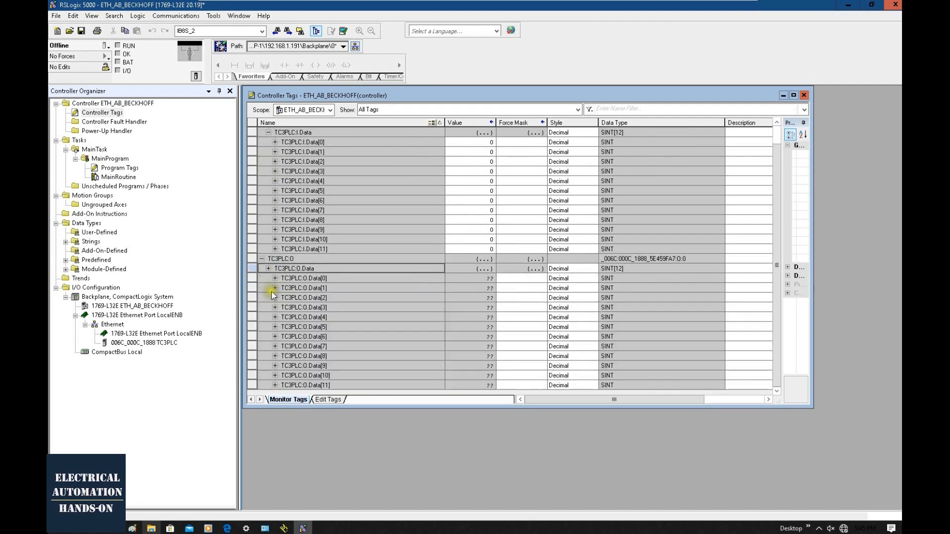
{"action": "left_click", "coordinate": [269, 288]}
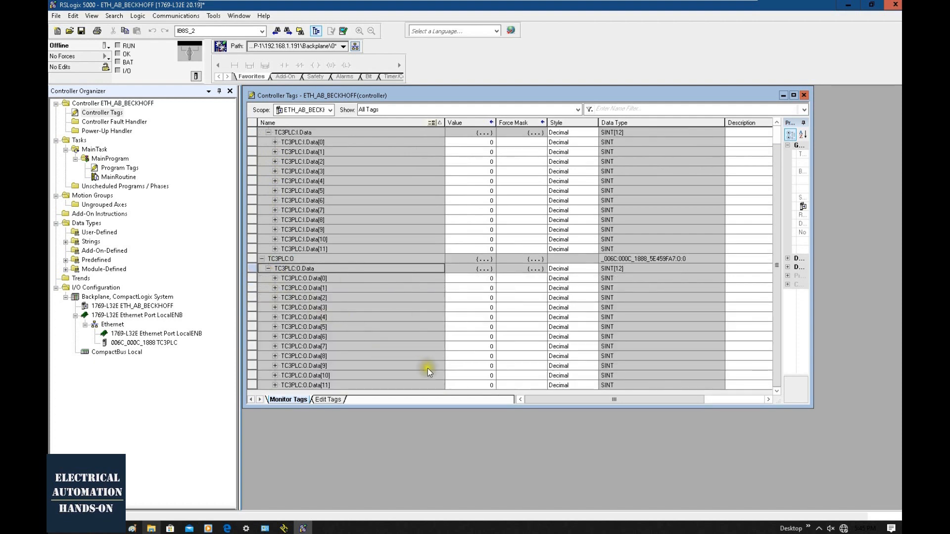
{"action": "left_click", "coordinate": [794, 95]}
{"action": "left_click", "coordinate": [762, 261]}
{"action": "left_click", "coordinate": [346, 203]}
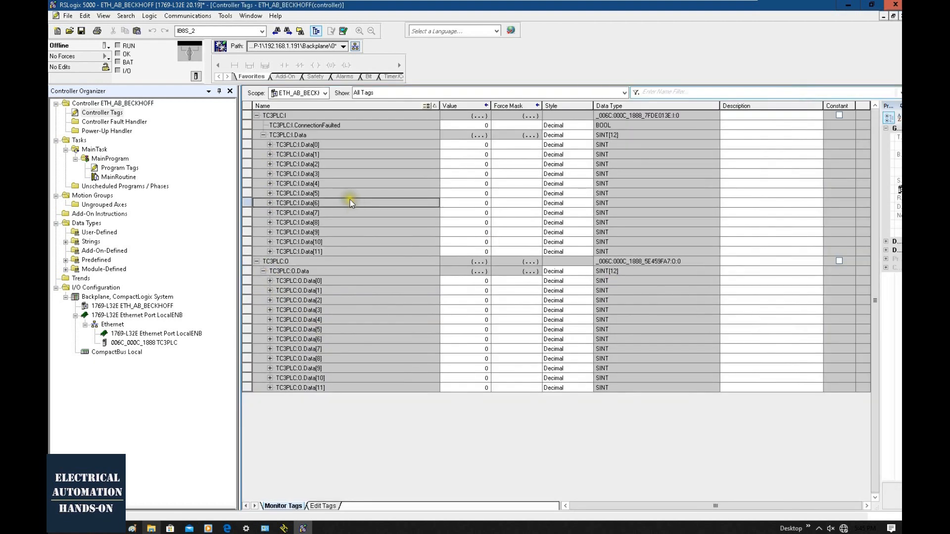
Download the project to the controller from the Offline menu.
{"action": "left_click", "coordinate": [105, 45]}
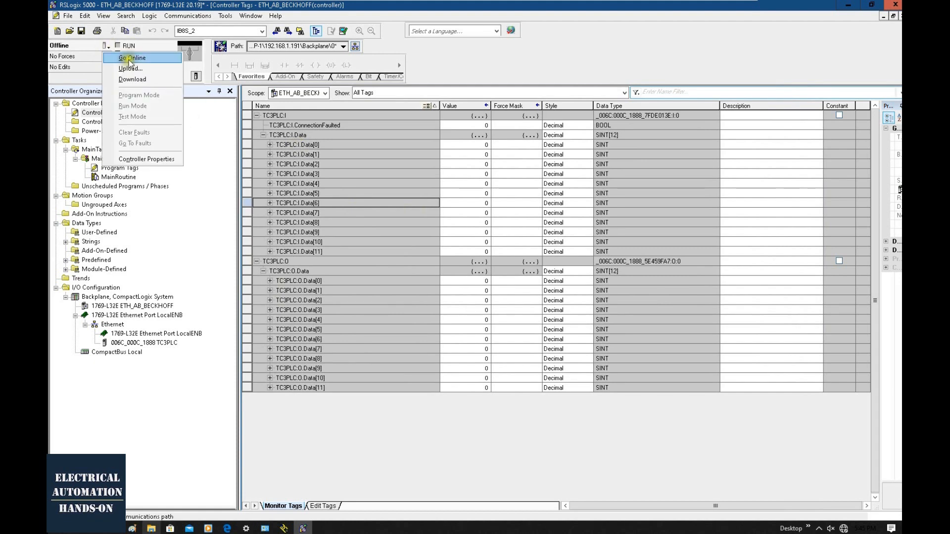
{"action": "left_click", "coordinate": [331, 33]}
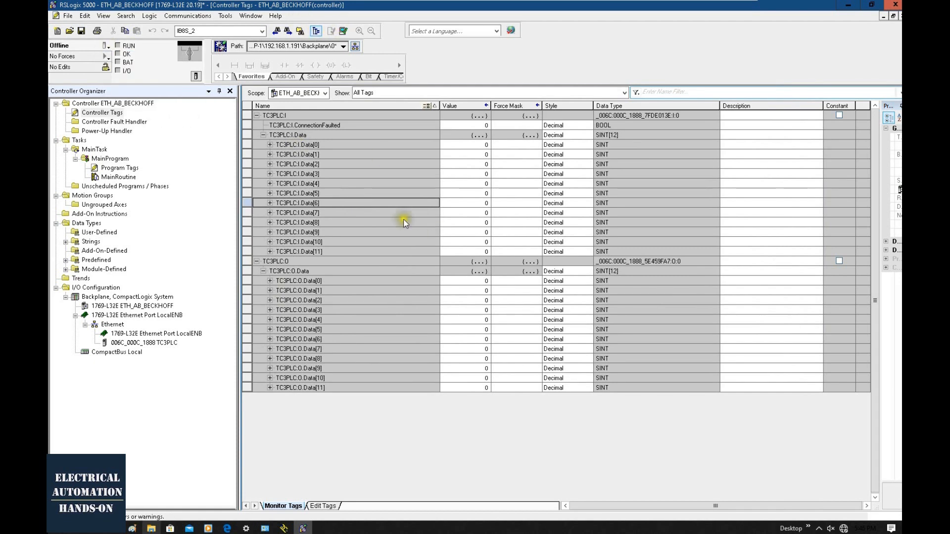
{"action": "left_click", "coordinate": [106, 46]}
{"action": "left_click", "coordinate": [144, 79]}
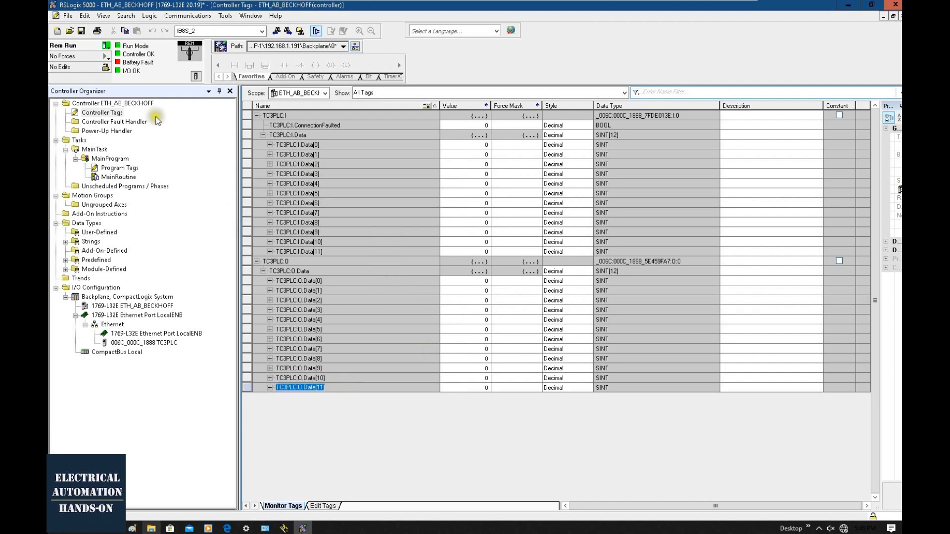
Confirm in Module Properties that the TC3PLC module's status is Running.
{"action": "left_click", "coordinate": [132, 343]}
{"action": "double_click", "coordinate": [173, 343]}
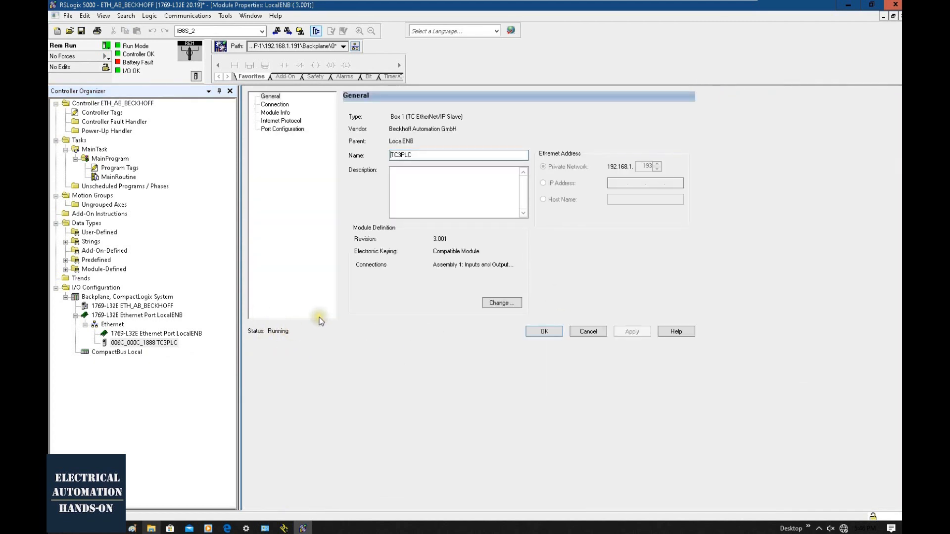
{"action": "mouse_move", "coordinate": [161, 345]}
{"action": "left_click", "coordinate": [544, 331]}
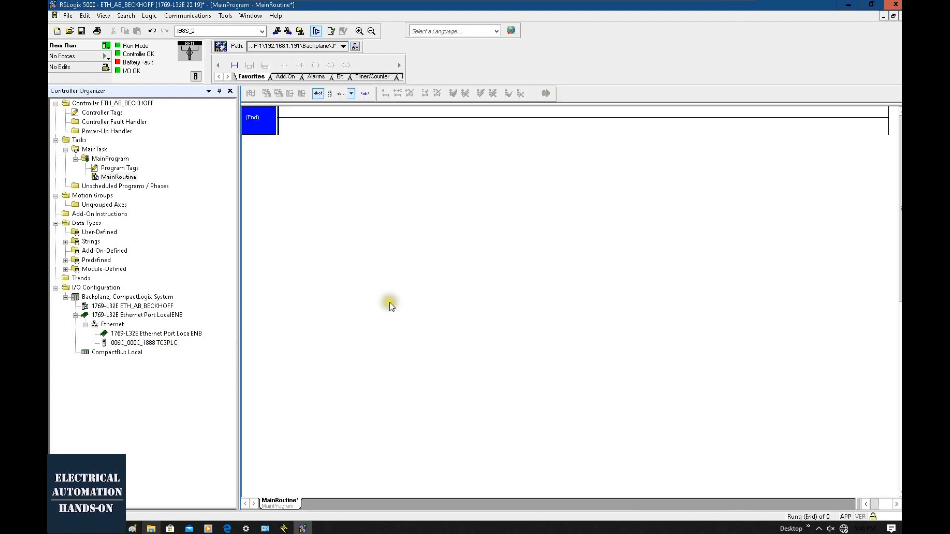
{"action": "left_click", "coordinate": [110, 114]}
Check TC3PLC:I.ConnectionFaulted, then set TC3PLC:O.Data[4] and Data[5] to 66 and 77.
{"action": "double_click", "coordinate": [110, 114]}
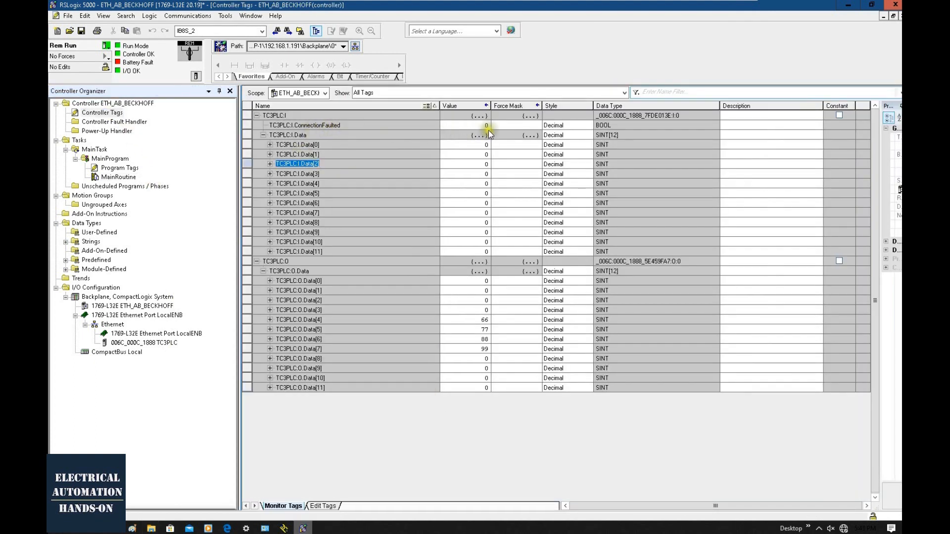
{"action": "left_click", "coordinate": [329, 125]}
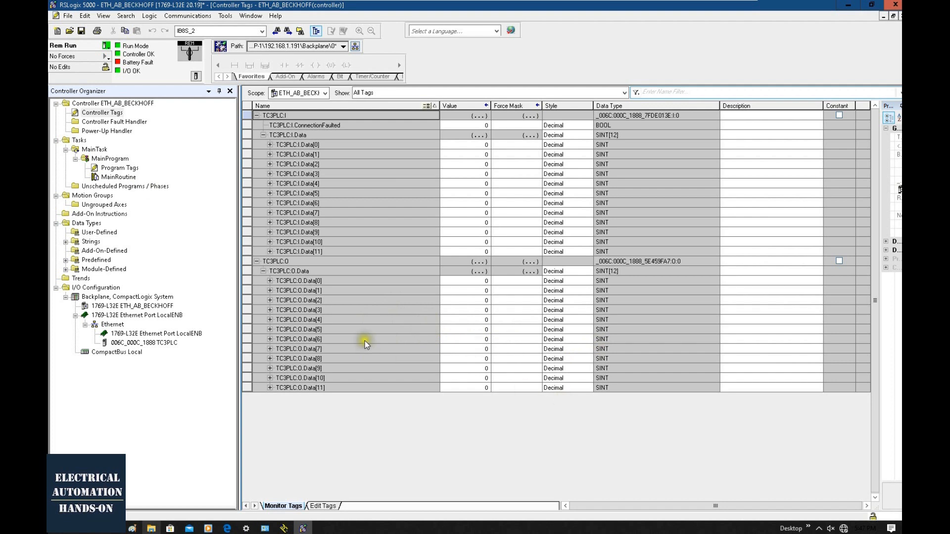
{"action": "left_click", "coordinate": [319, 322]}
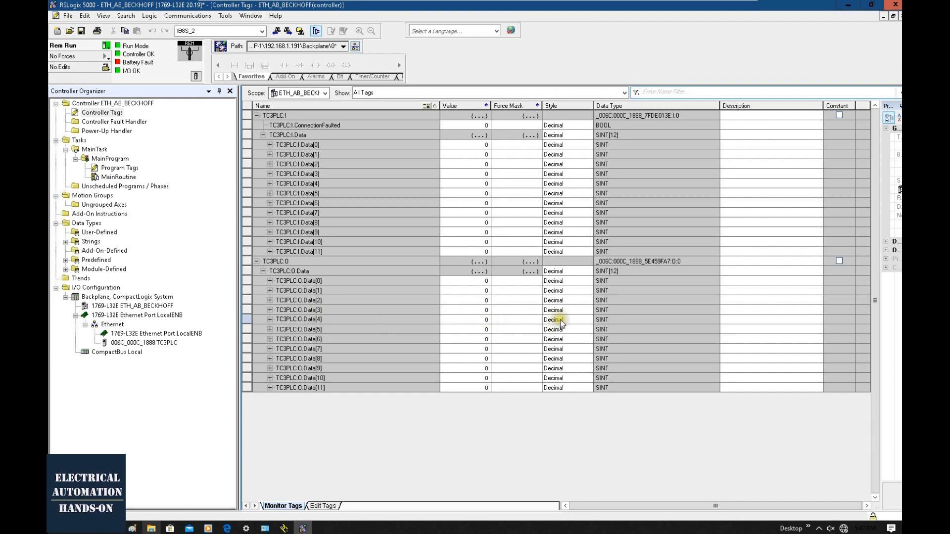
{"action": "left_click", "coordinate": [481, 321]}
{"action": "double_click", "coordinate": [483, 320]}
{"action": "double_click", "coordinate": [484, 329]}
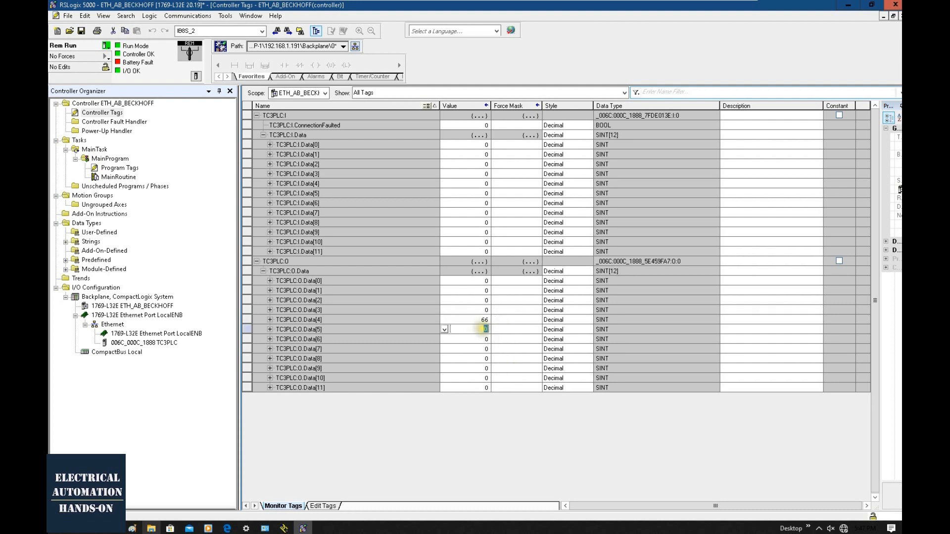
{"action": "type", "text": "77"}
{"action": "key", "text": "Return"}
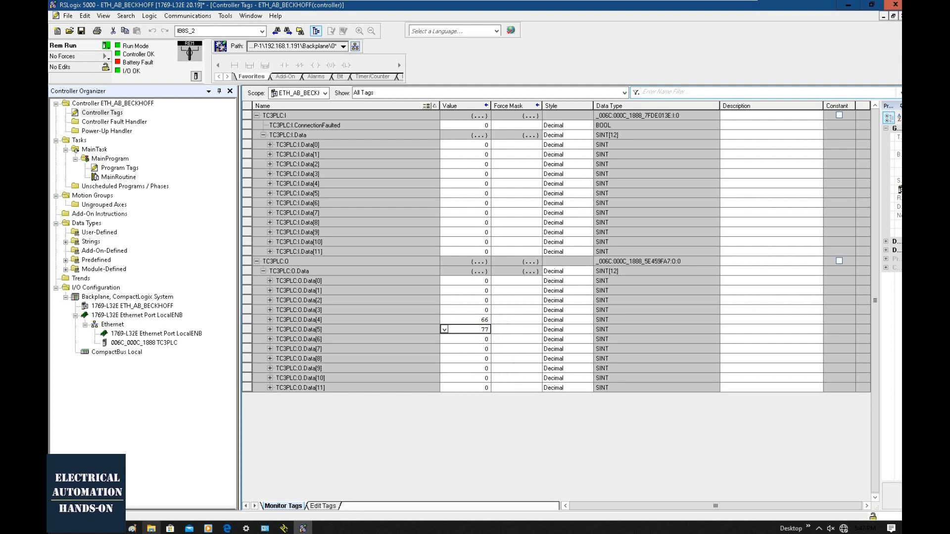
Set TC3PLC:O.Data[6] and Data[7] to 88 and 99.
{"action": "left_click", "coordinate": [480, 342]}
{"action": "double_click", "coordinate": [481, 340]}
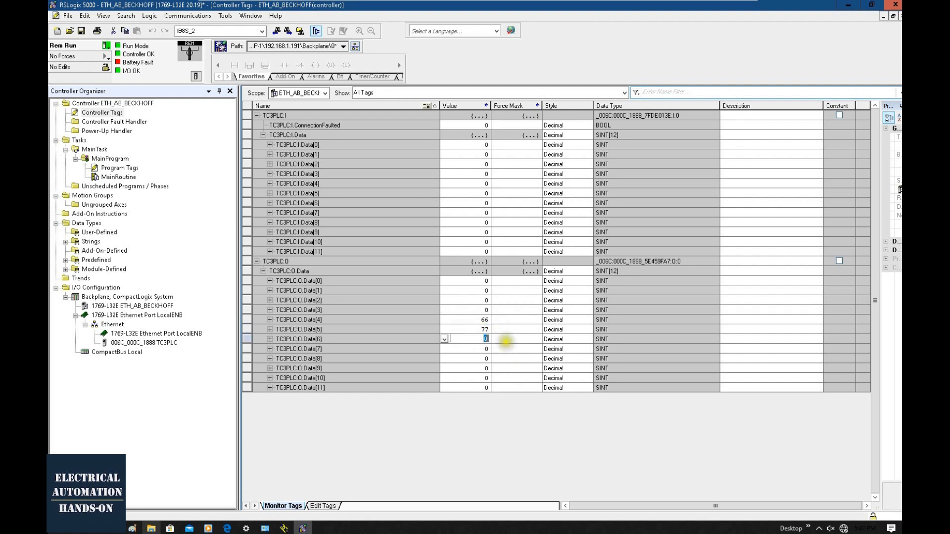
{"action": "type", "text": "88"}
{"action": "key", "text": "Return"}
{"action": "left_click", "coordinate": [488, 347]}
{"action": "type", "text": "99"}
{"action": "key", "text": "Return"}
{"action": "left_click", "coordinate": [508, 387]}
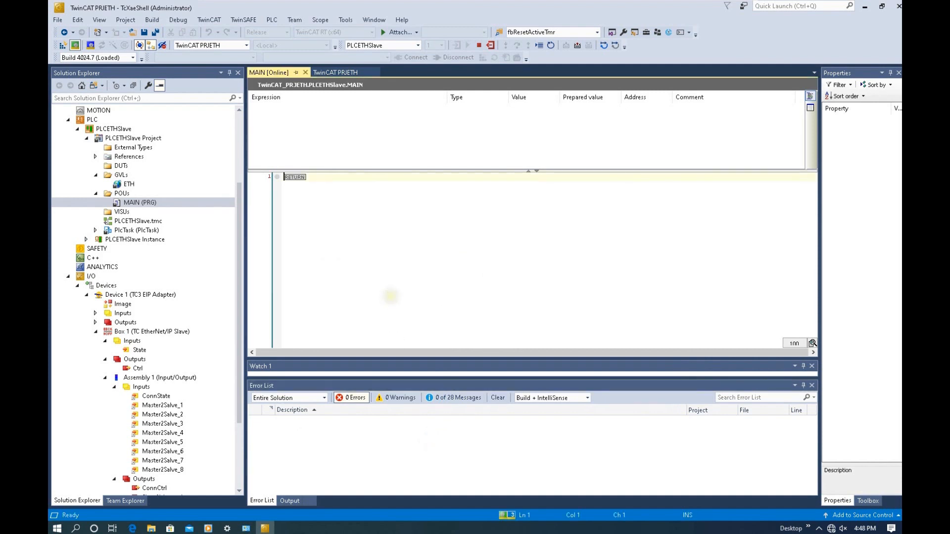
Open the ETH variable list online to see ABTOTC3_BYTE1–4 receiving 66, 77, 88 and 99.
{"action": "double_click", "coordinate": [127, 185]}
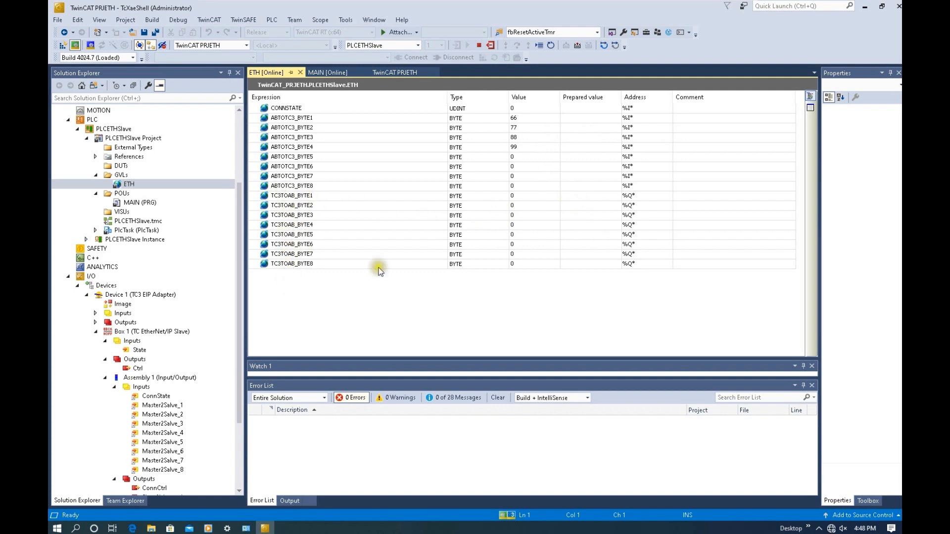
{"action": "left_click", "coordinate": [580, 196]}
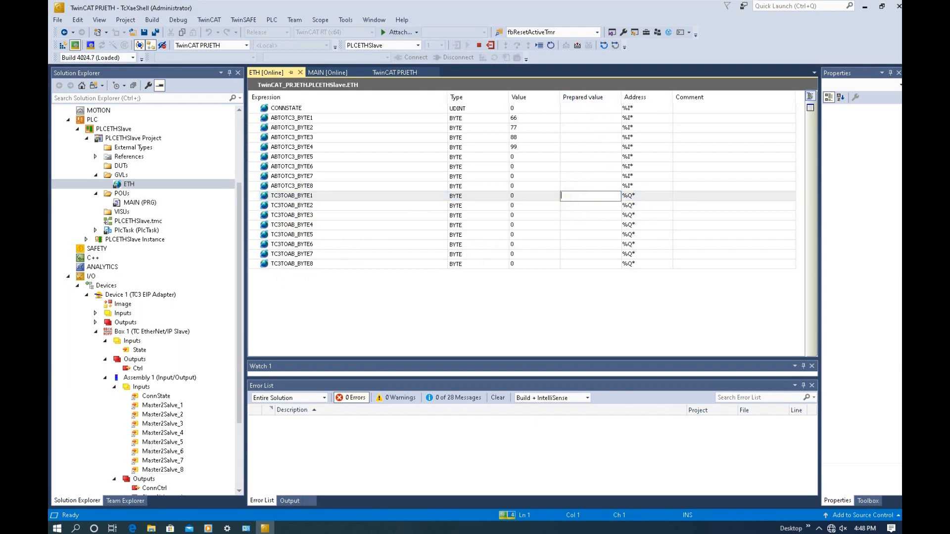
Prepare 11, 22, 33 and 44 for TC3TOAB_BYTE1–4 and write them to the PLC.
{"action": "key", "text": "Return"}
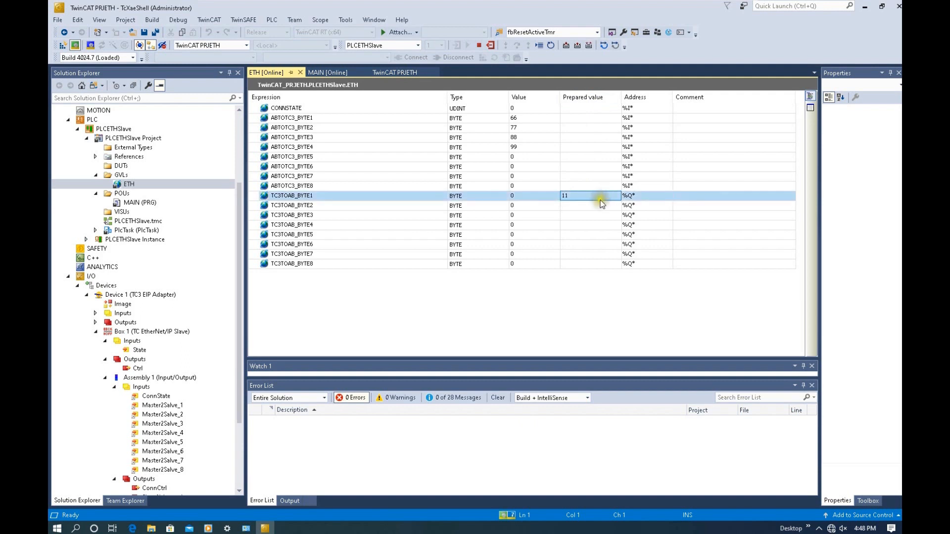
{"action": "left_click", "coordinate": [583, 206]}
{"action": "key", "text": "Return"}
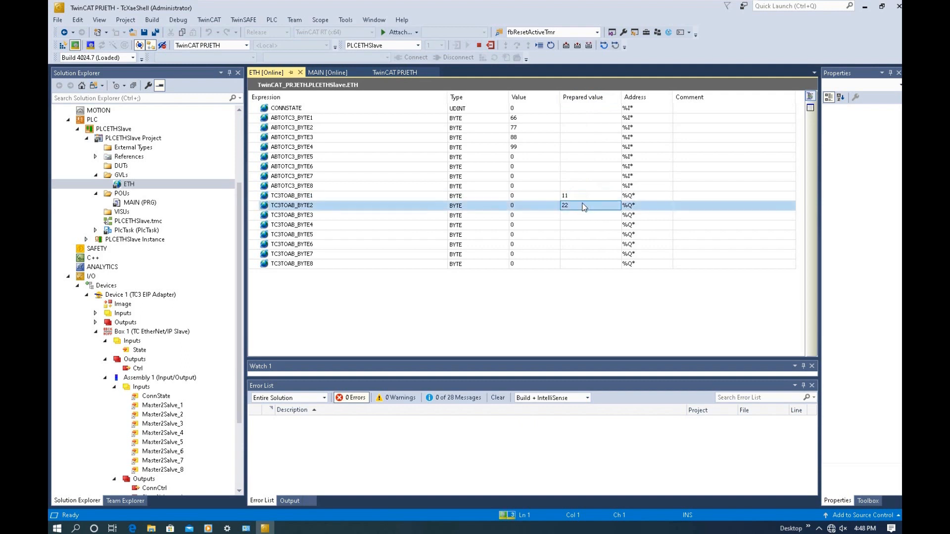
{"action": "left_click", "coordinate": [567, 216]}
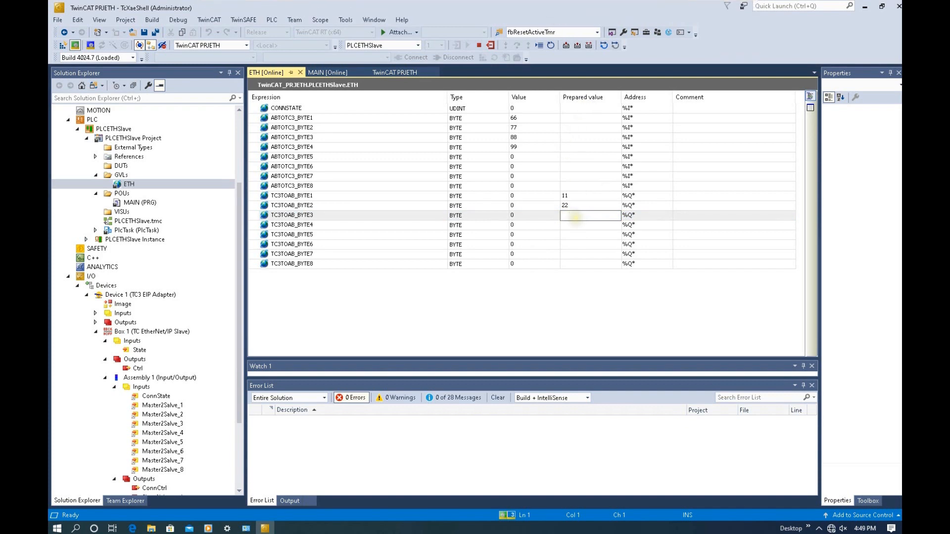
{"action": "type", "text": "33"}
{"action": "key", "text": "Return"}
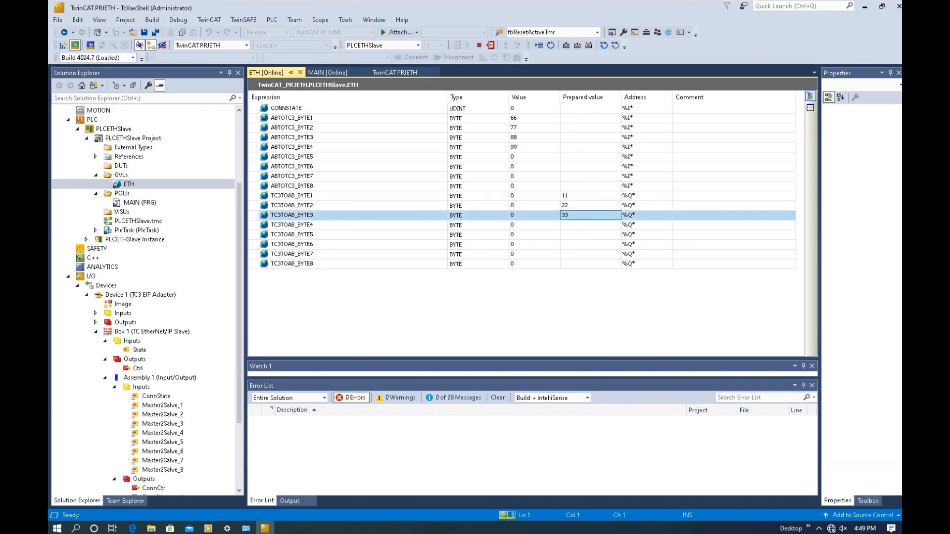
{"action": "left_click", "coordinate": [571, 225]}
{"action": "type", "text": "4"}
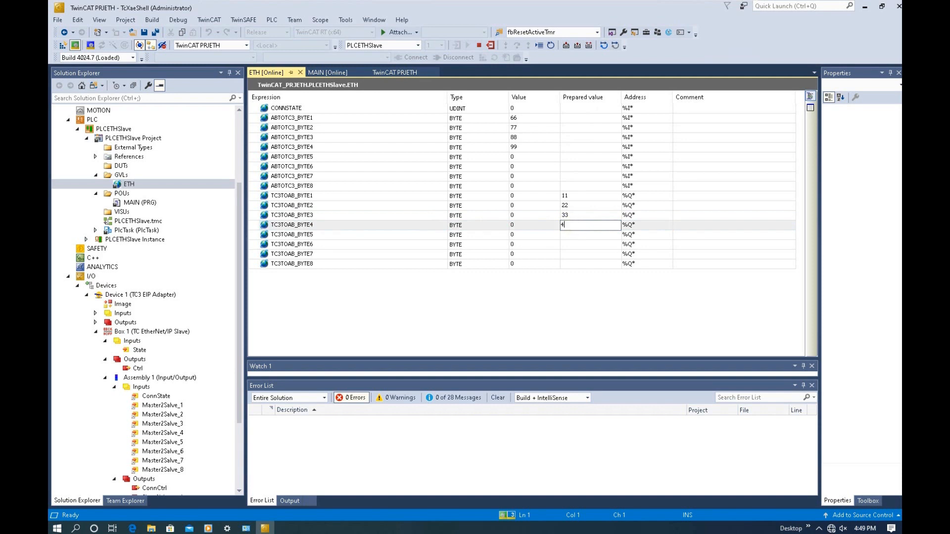
{"action": "type", "text": "4"}
{"action": "key", "text": "Return"}
{"action": "left_click", "coordinate": [541, 328]}
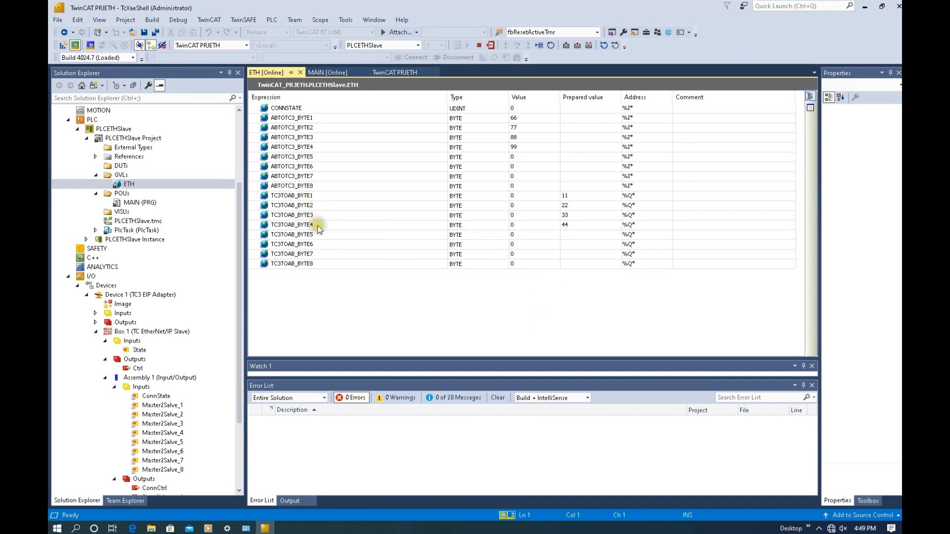
{"action": "left_click", "coordinate": [589, 46]}
Add ABTOTC3_BYTE1 through TC3TOAB_BYTE8 to the Watch 1 list.
{"action": "left_click", "coordinate": [304, 119]}
{"action": "left_click", "coordinate": [305, 266], "text": "shift"}
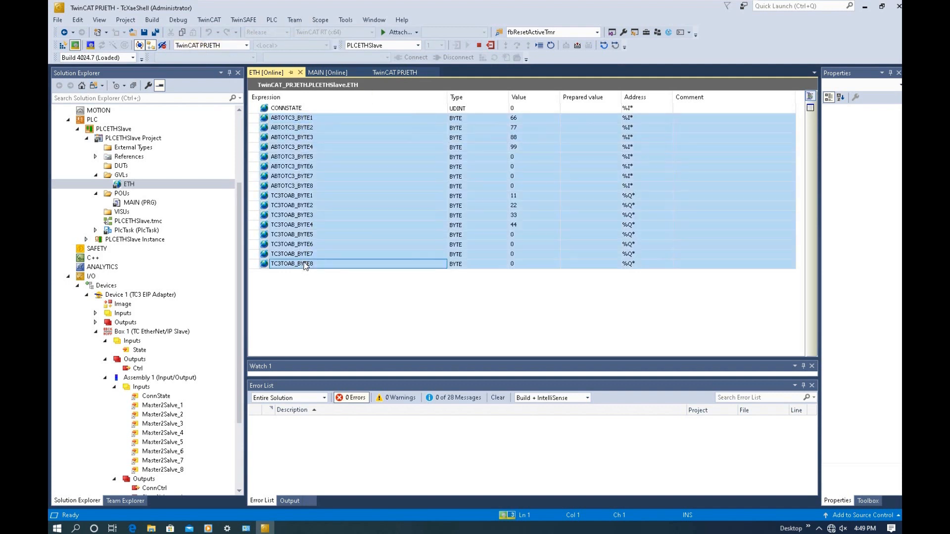
{"action": "right_click", "coordinate": [323, 216]}
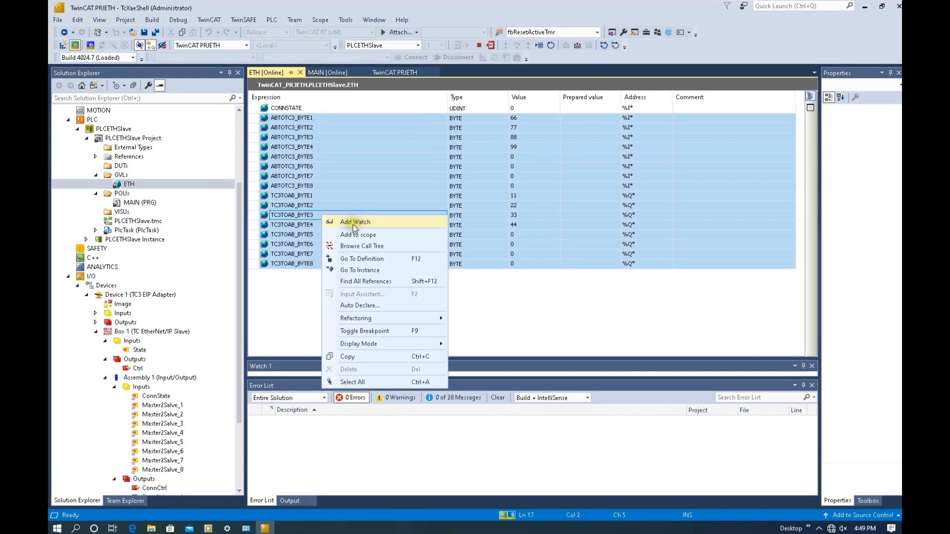
{"action": "left_click", "coordinate": [352, 222]}
Enlarge the Watch 1 panel so every byte row and its live value shows.
{"action": "left_click_drag", "start_coordinate": [396, 356], "coordinate": [401, 269]}
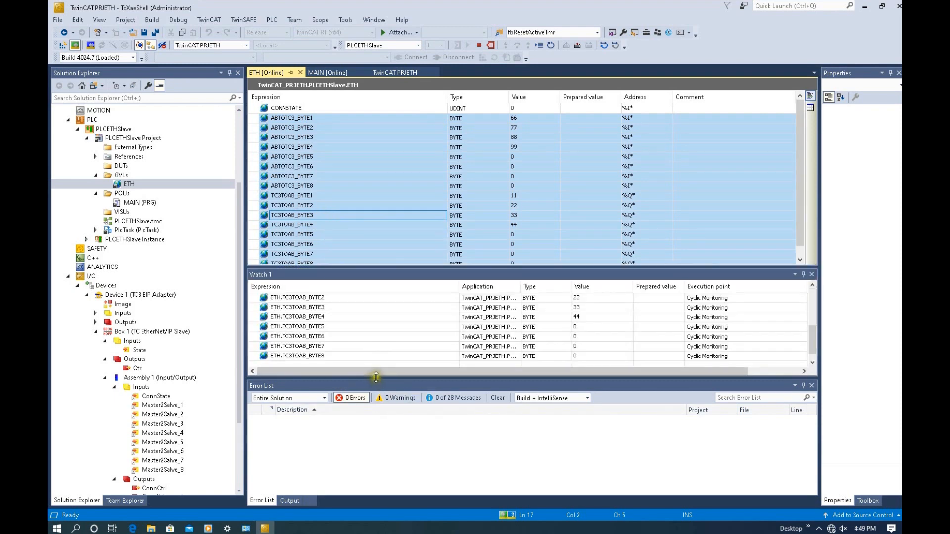
{"action": "left_click", "coordinate": [376, 373]}
{"action": "left_click_drag", "start_coordinate": [373, 380], "coordinate": [373, 468]}
{"action": "left_click", "coordinate": [574, 367]}
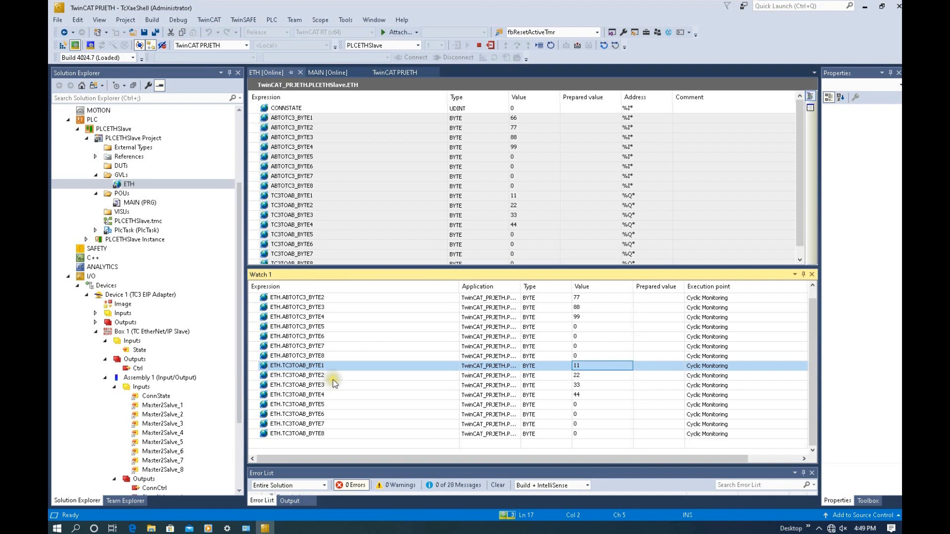
{"action": "left_click", "coordinate": [358, 357]}
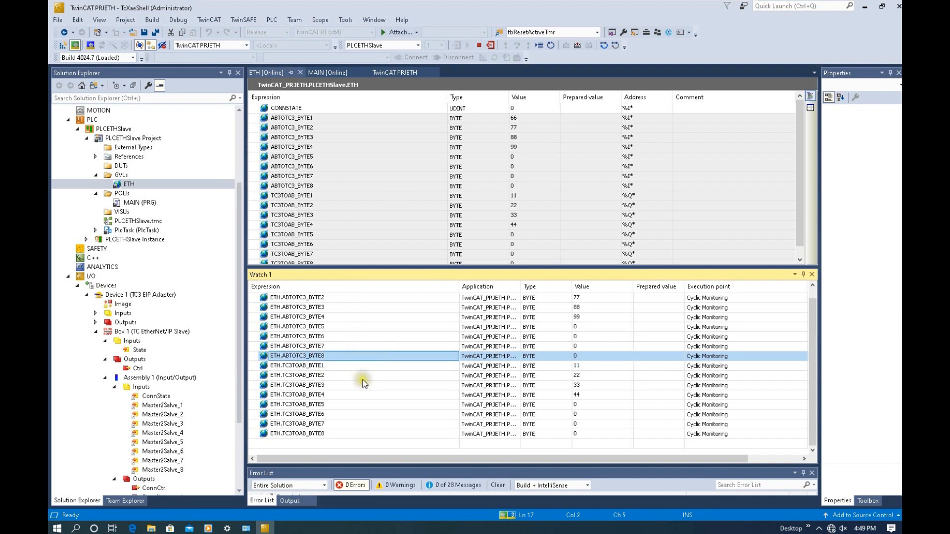
Review ConnState's variable details, then check RSLogix's TC3PLC:I.Data receiving 11, 22, 33, 44.
{"action": "left_click", "coordinate": [286, 109]}
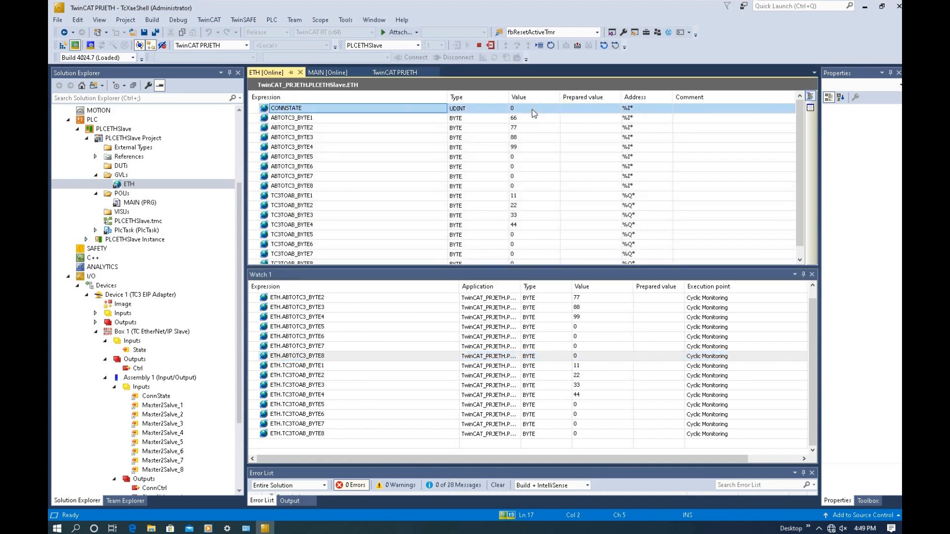
{"action": "left_click", "coordinate": [161, 397]}
{"action": "double_click", "coordinate": [163, 397]}
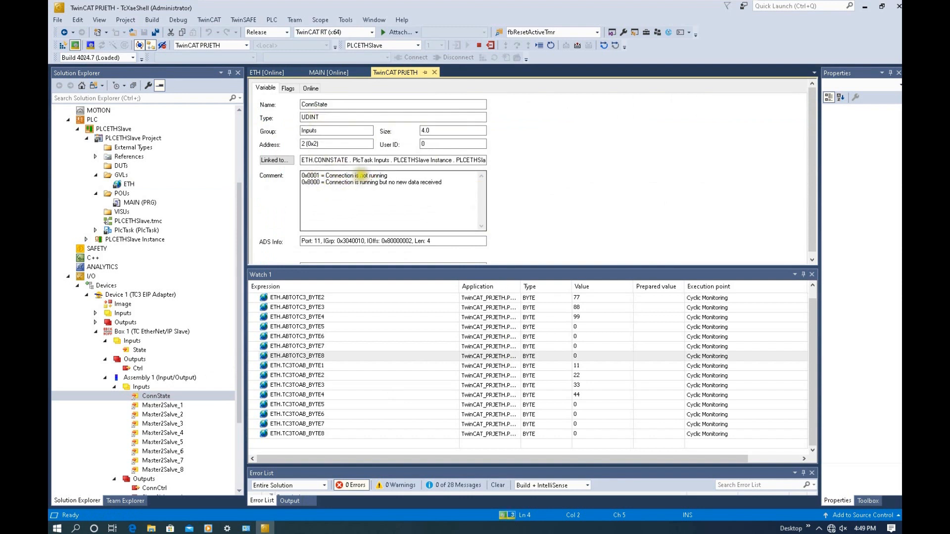
{"action": "left_click", "coordinate": [578, 207]}
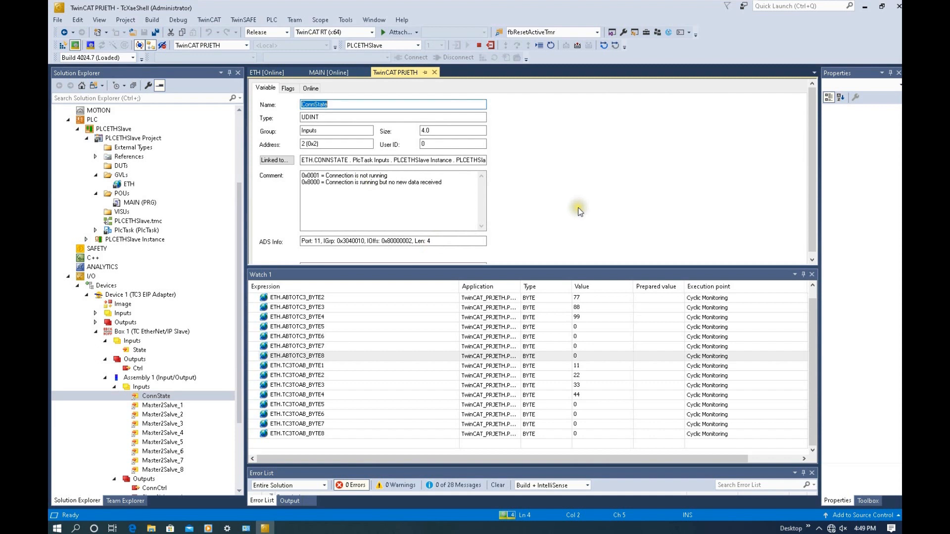
{"action": "left_click", "coordinate": [267, 73]}
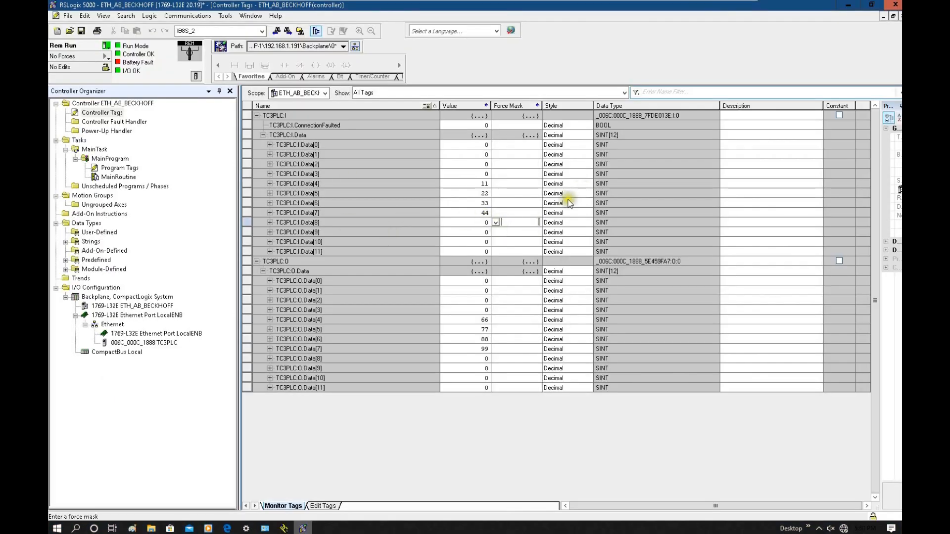
{"action": "left_click", "coordinate": [532, 193]}
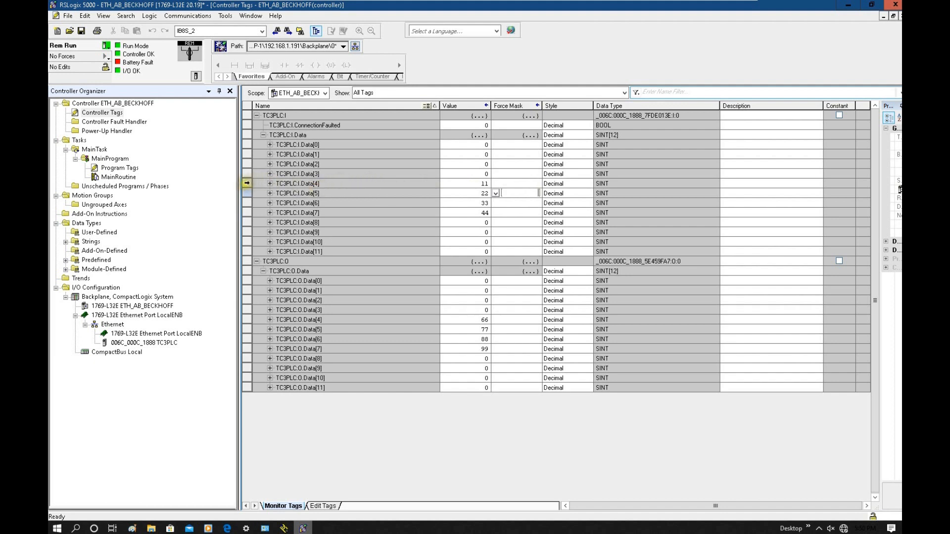
Select TC3PLC:I.Data[4] to confirm inputs Data[4]–[7] read 11, 22, 33 and 44.
{"action": "left_click", "coordinate": [246, 184]}
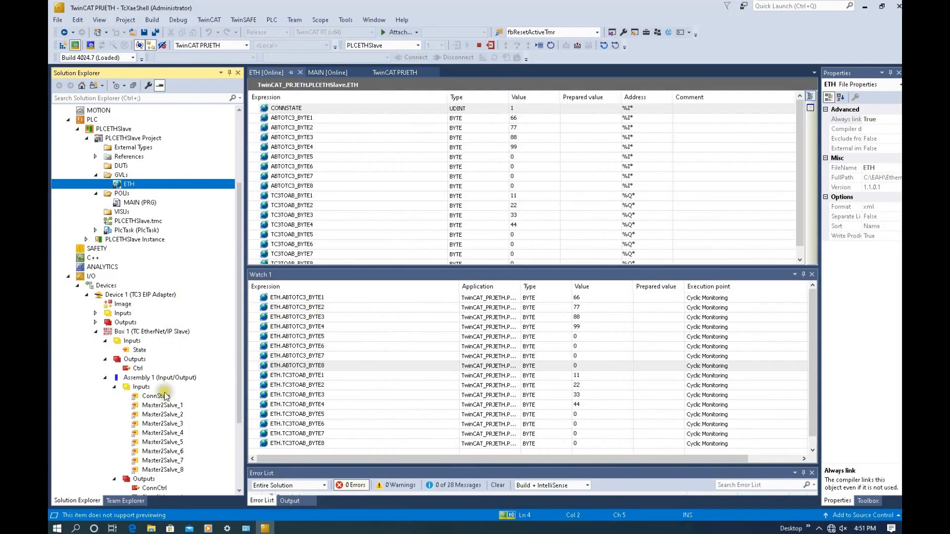
{"action": "left_click", "coordinate": [156, 396]}
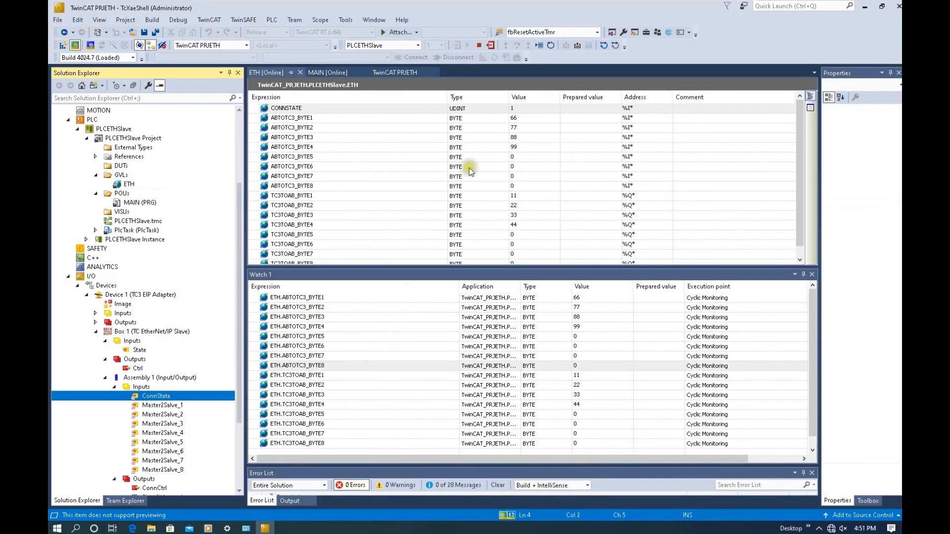
{"action": "double_click", "coordinate": [164, 397]}
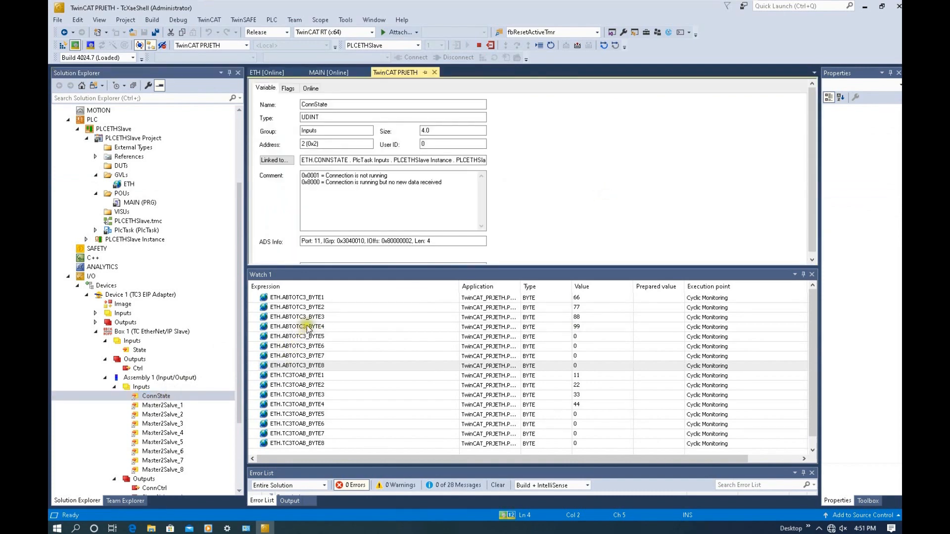
{"action": "left_click", "coordinate": [148, 399]}
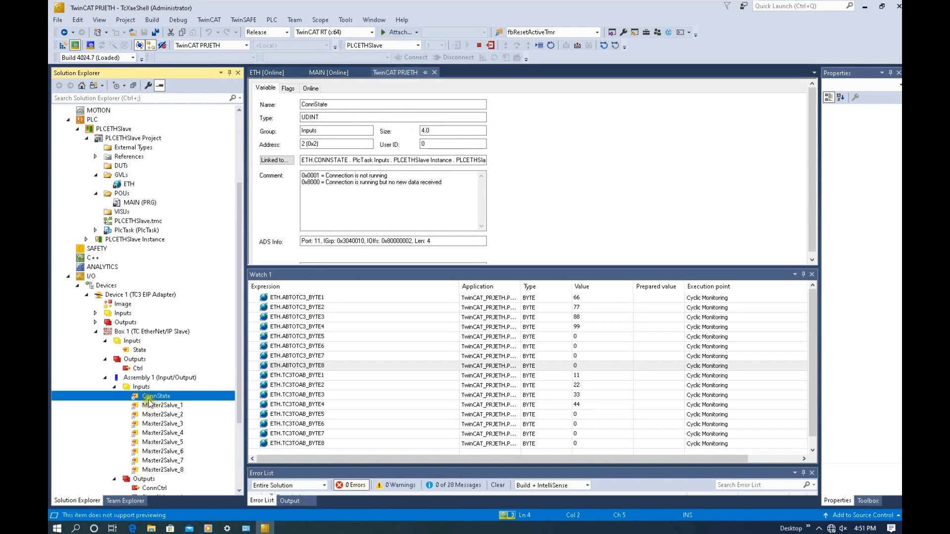
{"action": "left_click", "coordinate": [184, 396]}
{"action": "left_click", "coordinate": [312, 88]}
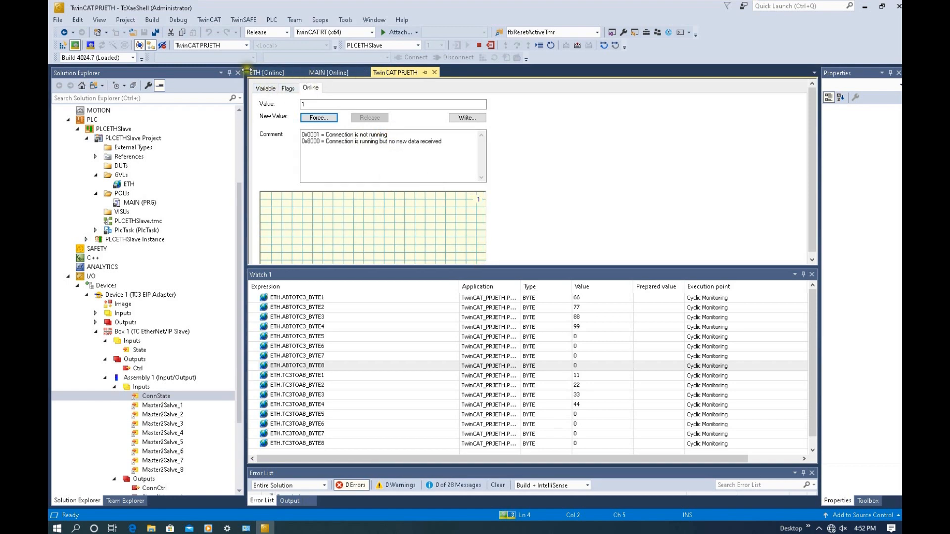
{"action": "left_click", "coordinate": [266, 72]}
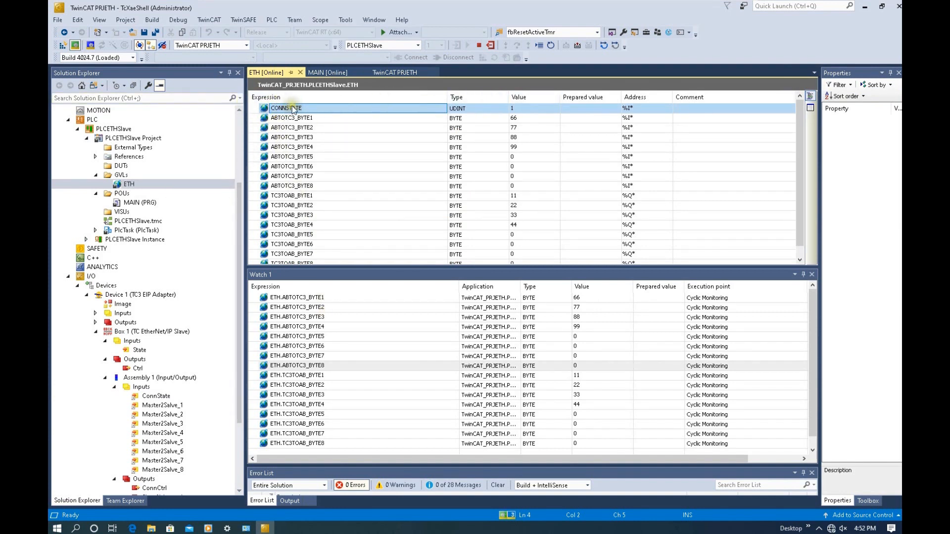
Confirm CONNSTATE reads 1, then scroll through the TF6280 EtherNet/IP Adapter manual.
{"action": "left_click", "coordinate": [515, 111]}
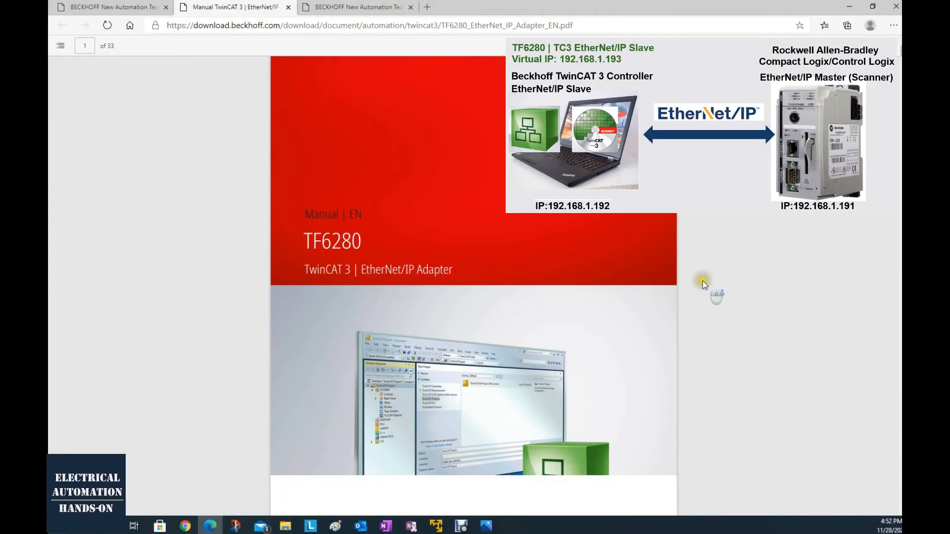
{"action": "scroll", "coordinate": [672, 267], "scroll_direction": "down", "scroll_amount": 3}
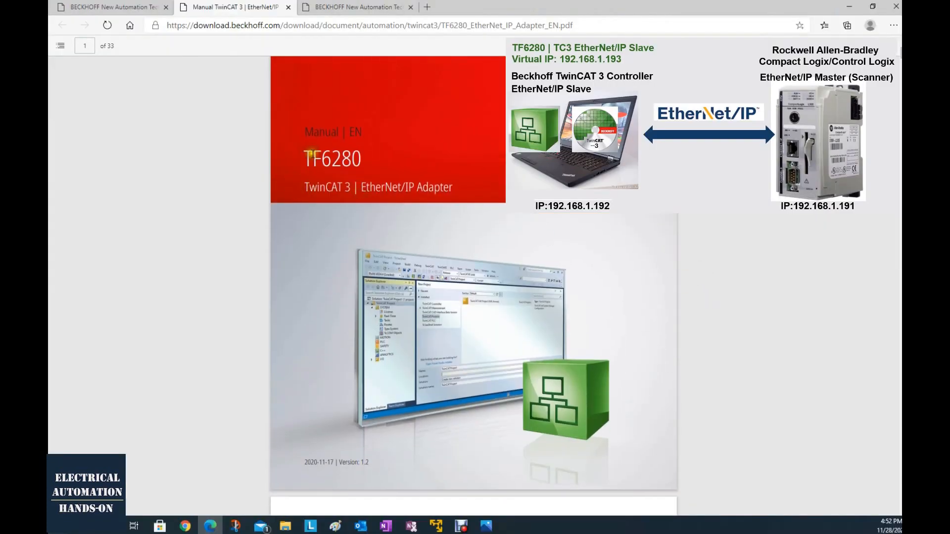